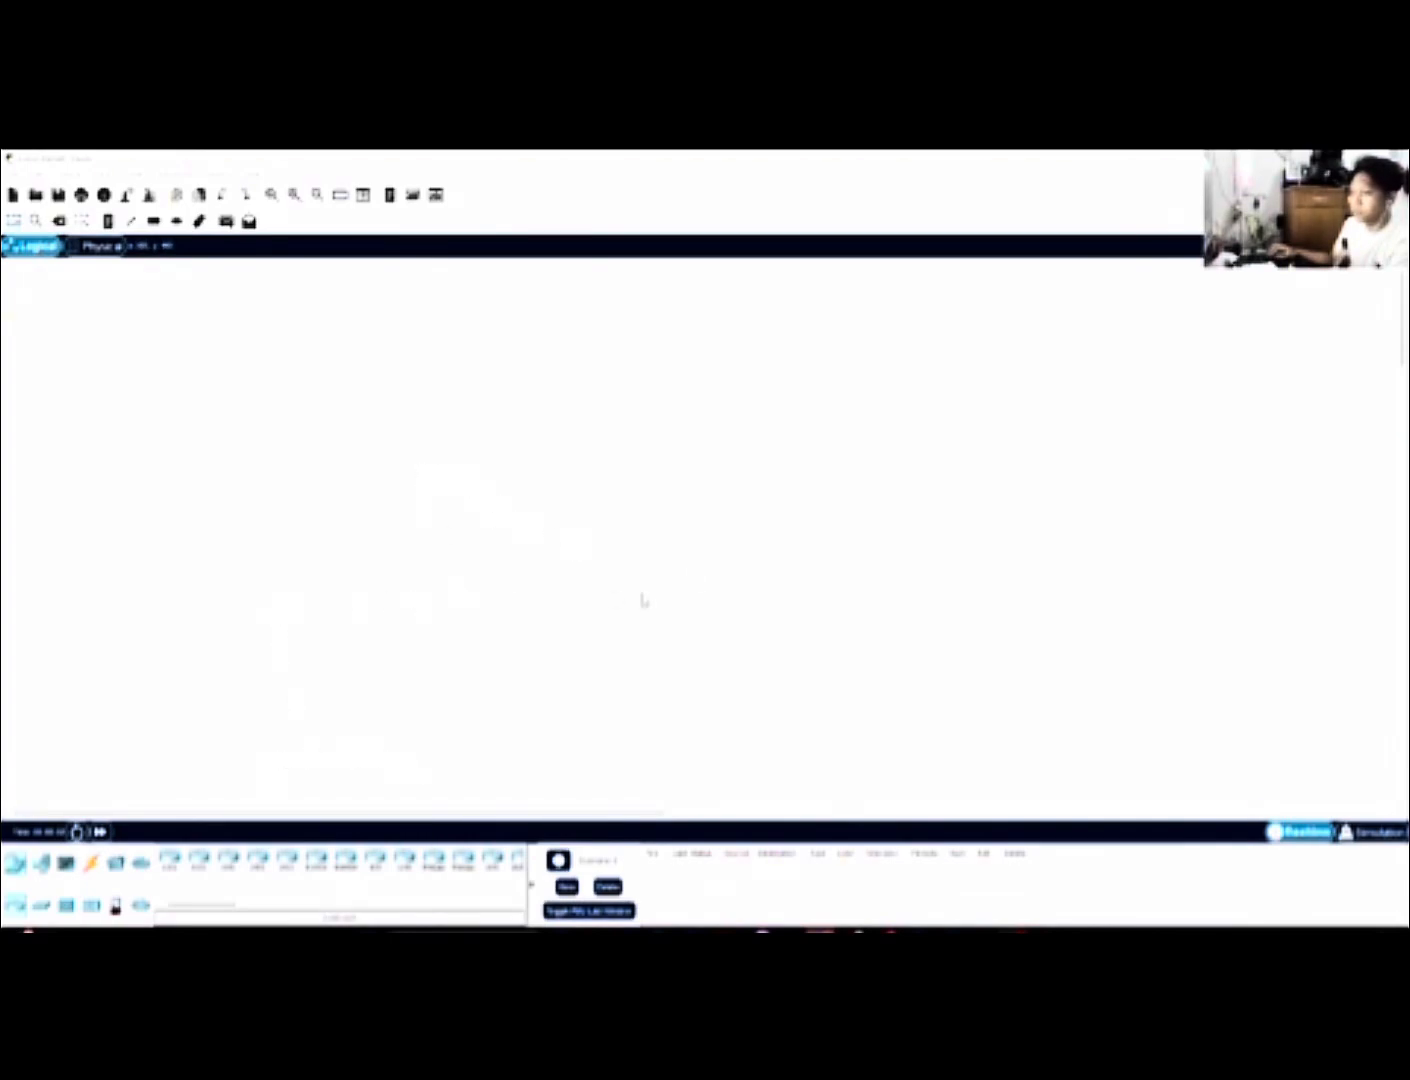
Place four Router-PT routers in a diamond layout, one each at the left, lower, right and upper corners
click(435, 866)
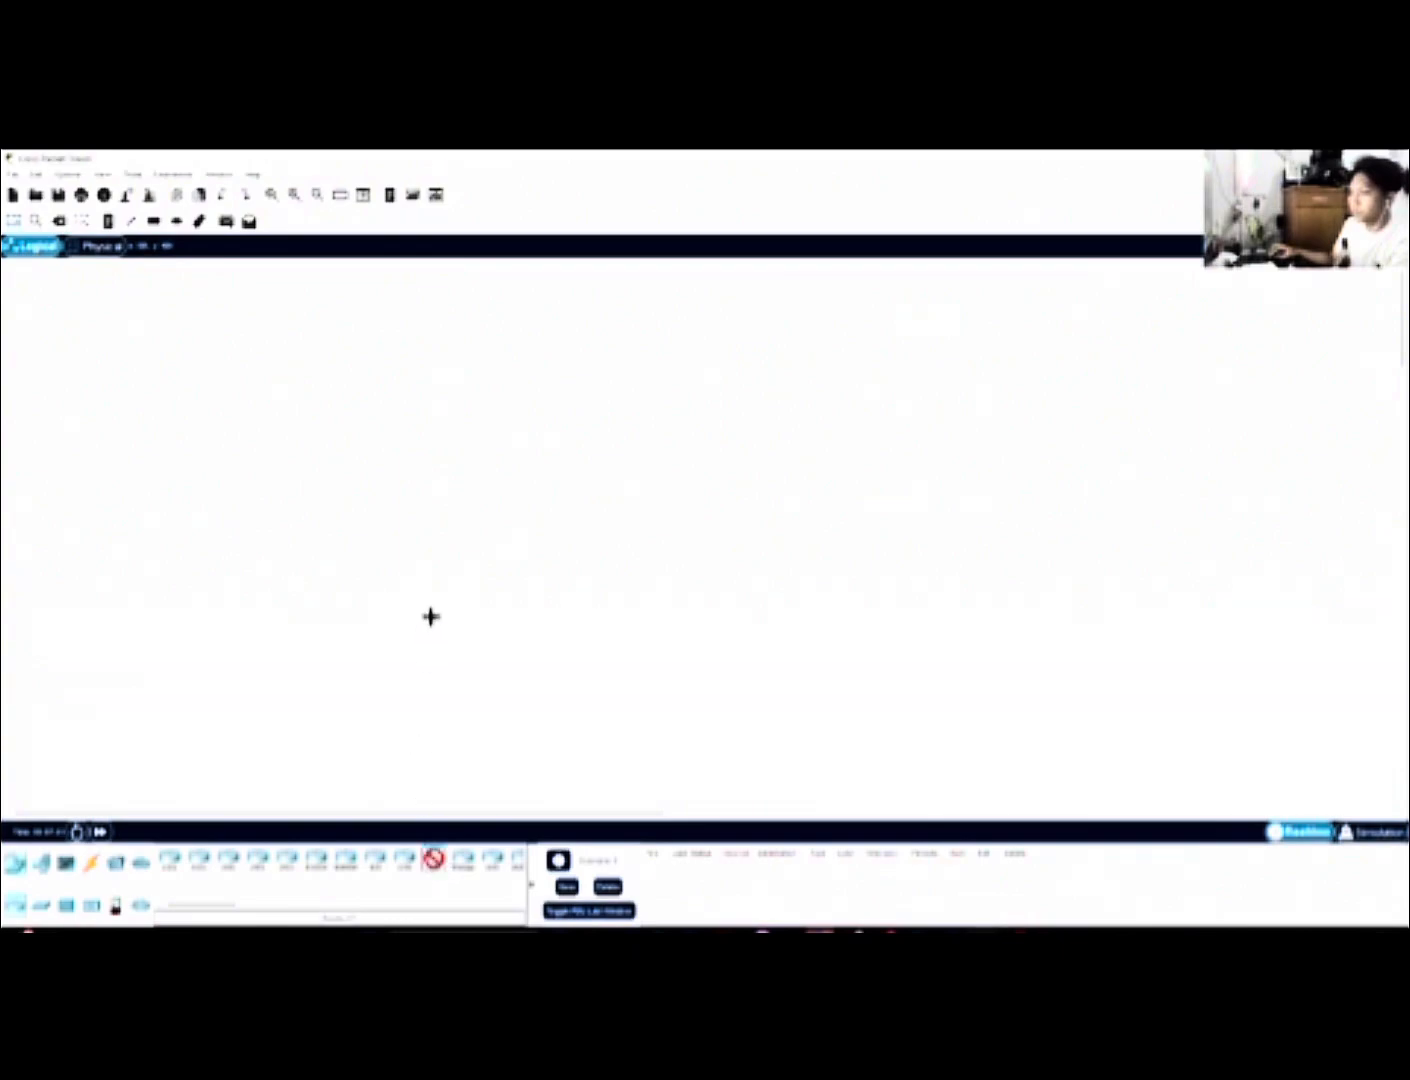
click(464, 512)
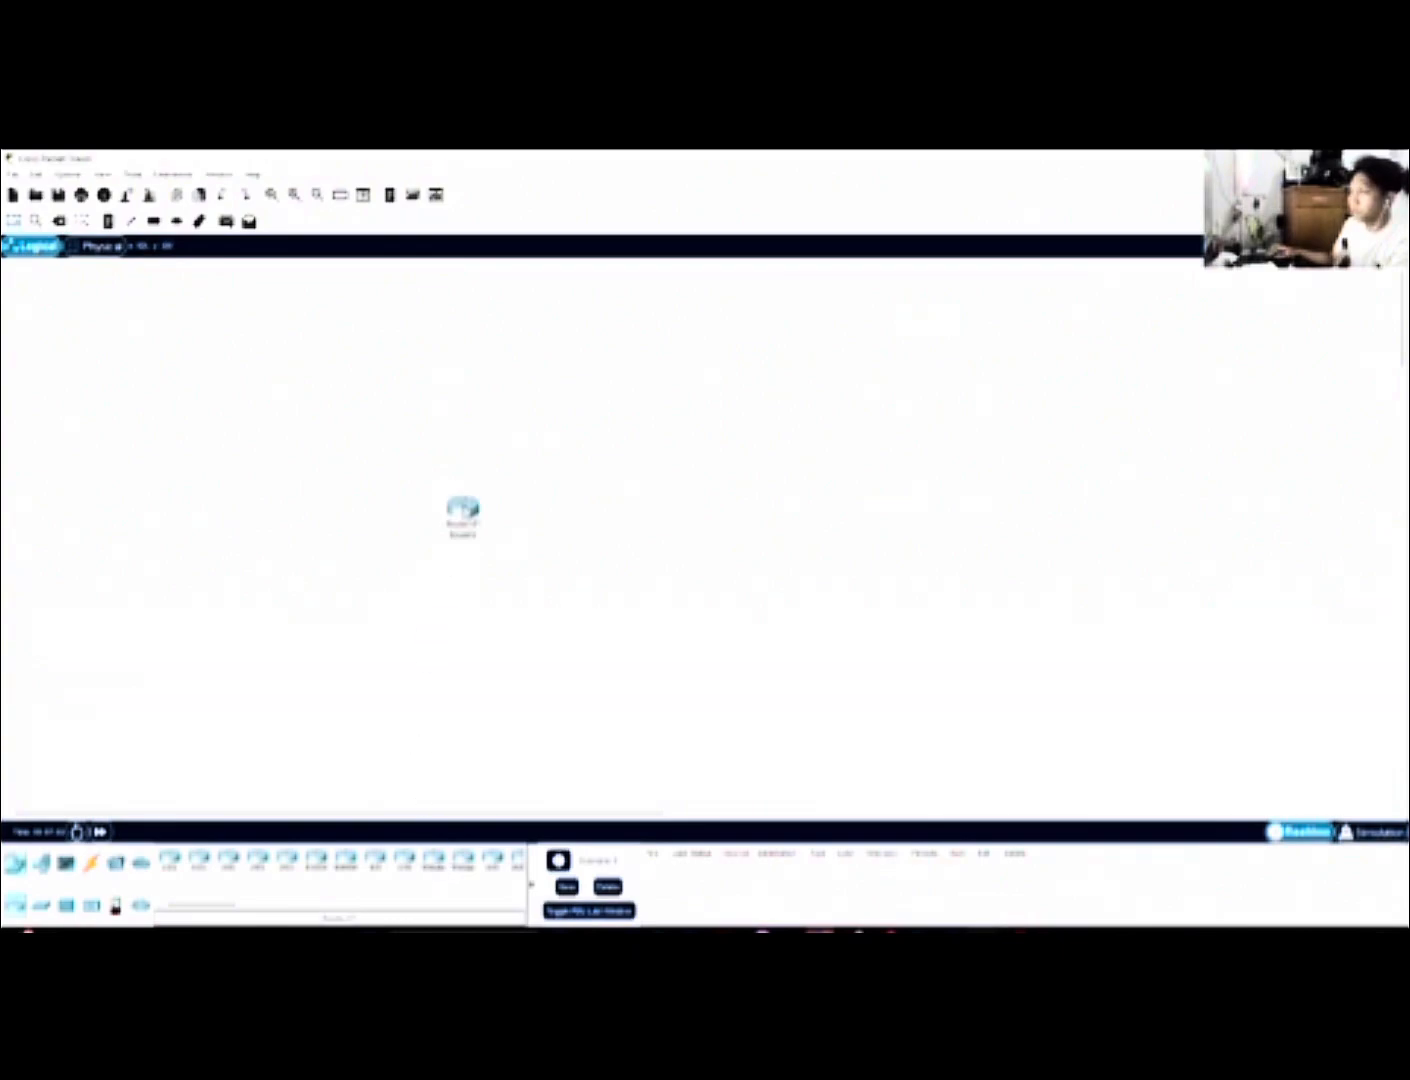
click(433, 858)
click(661, 634)
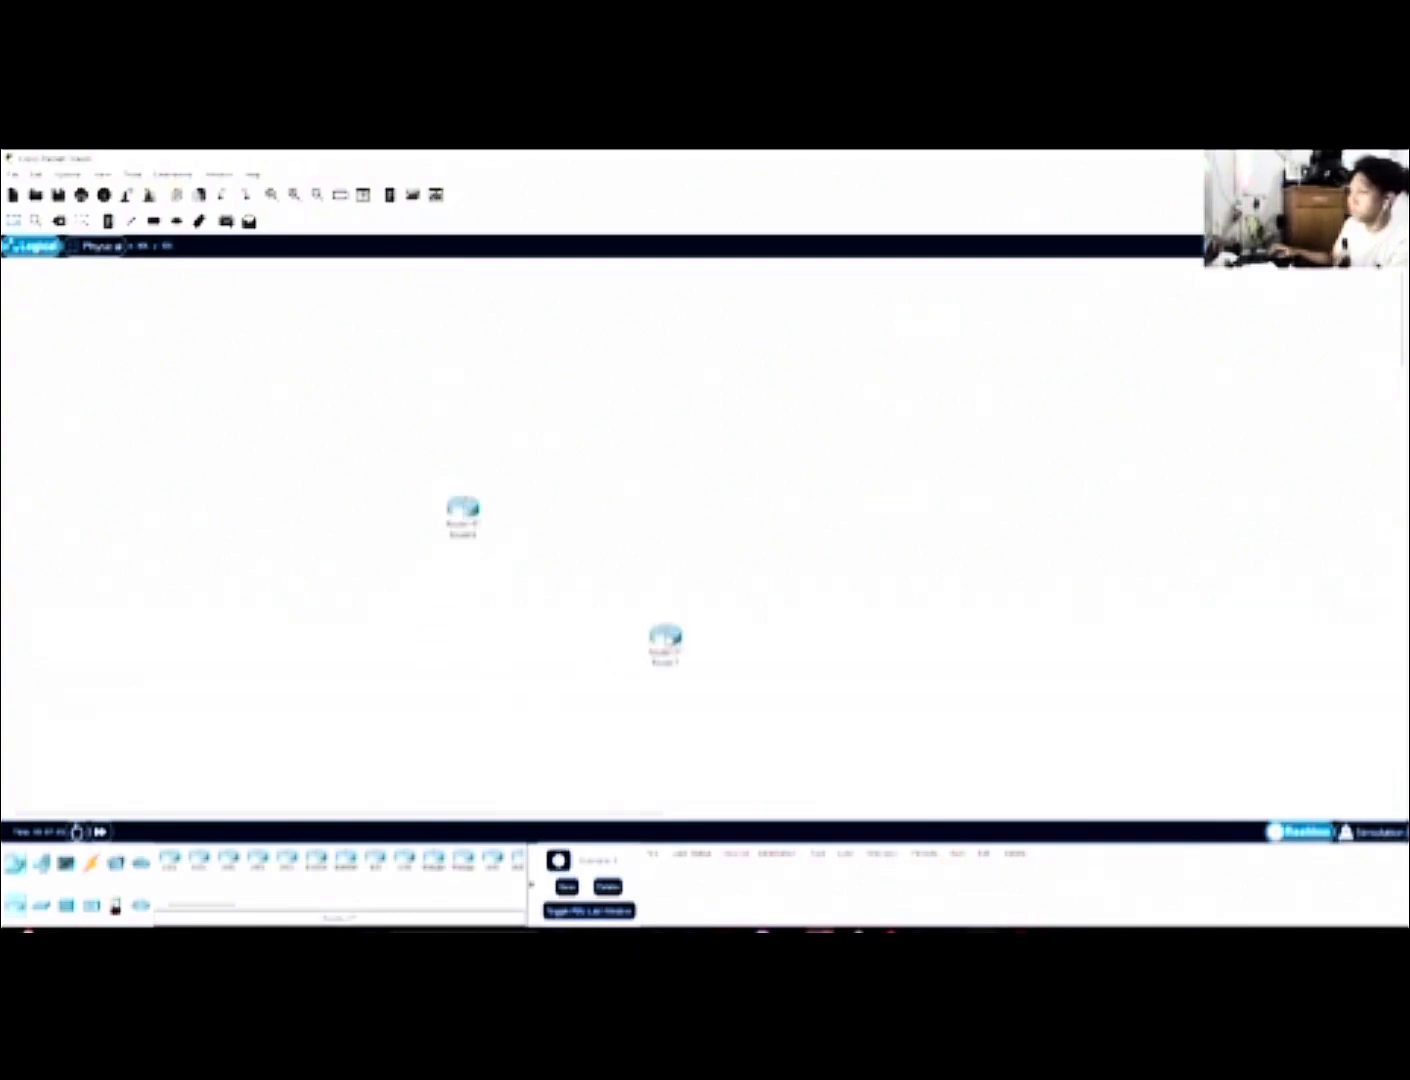
click(434, 858)
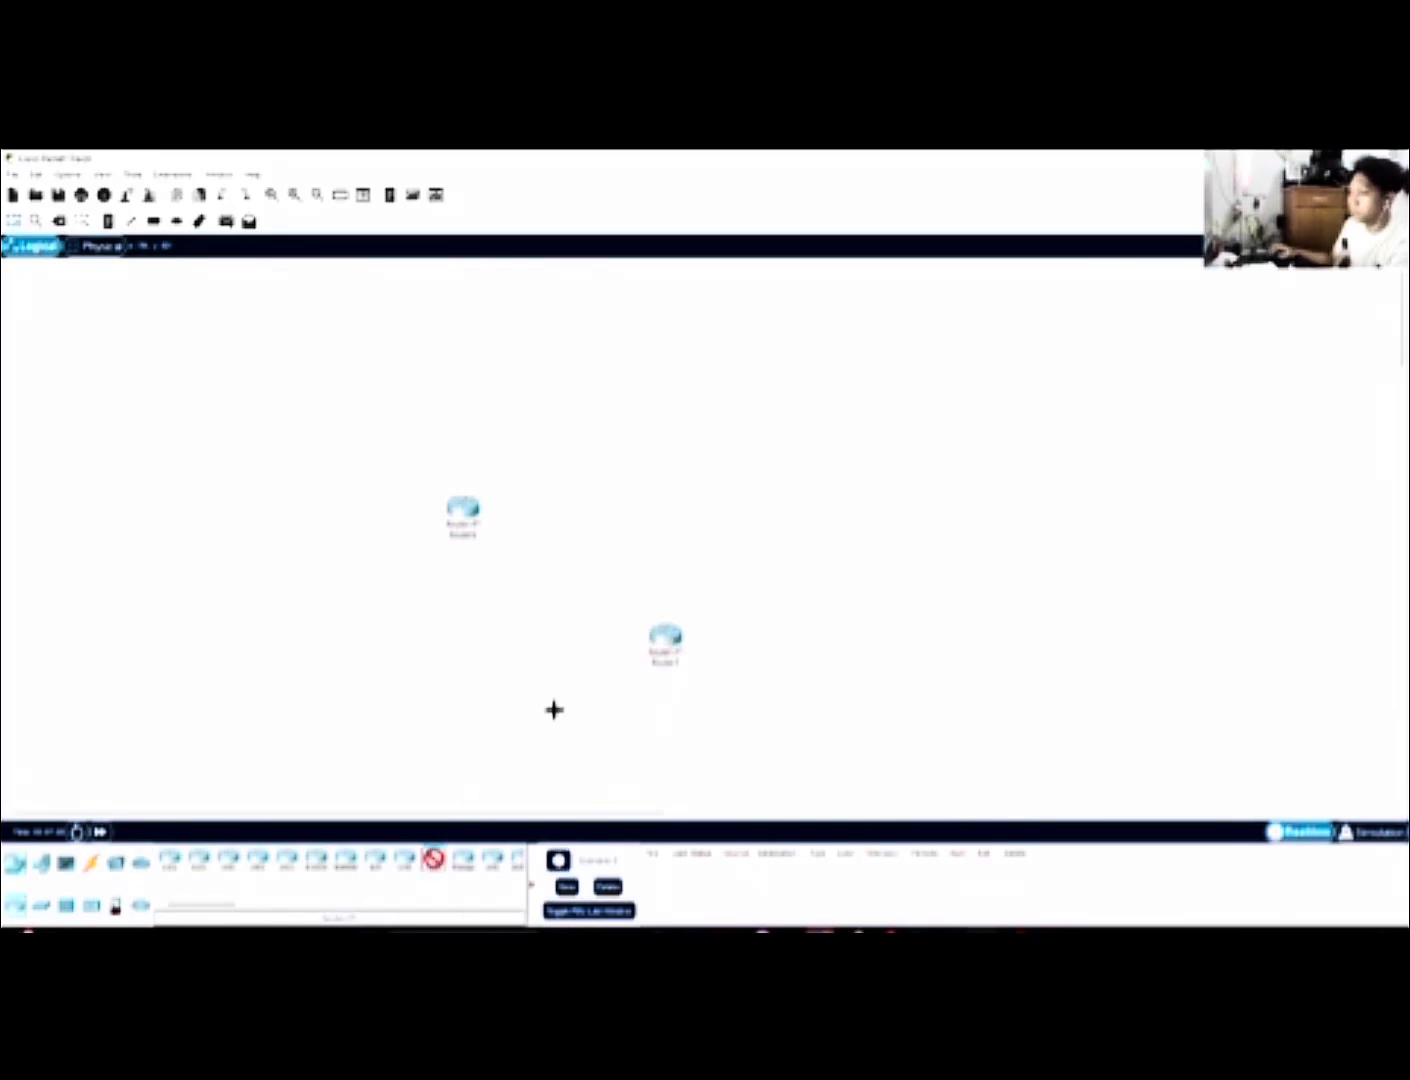
click(864, 516)
click(433, 858)
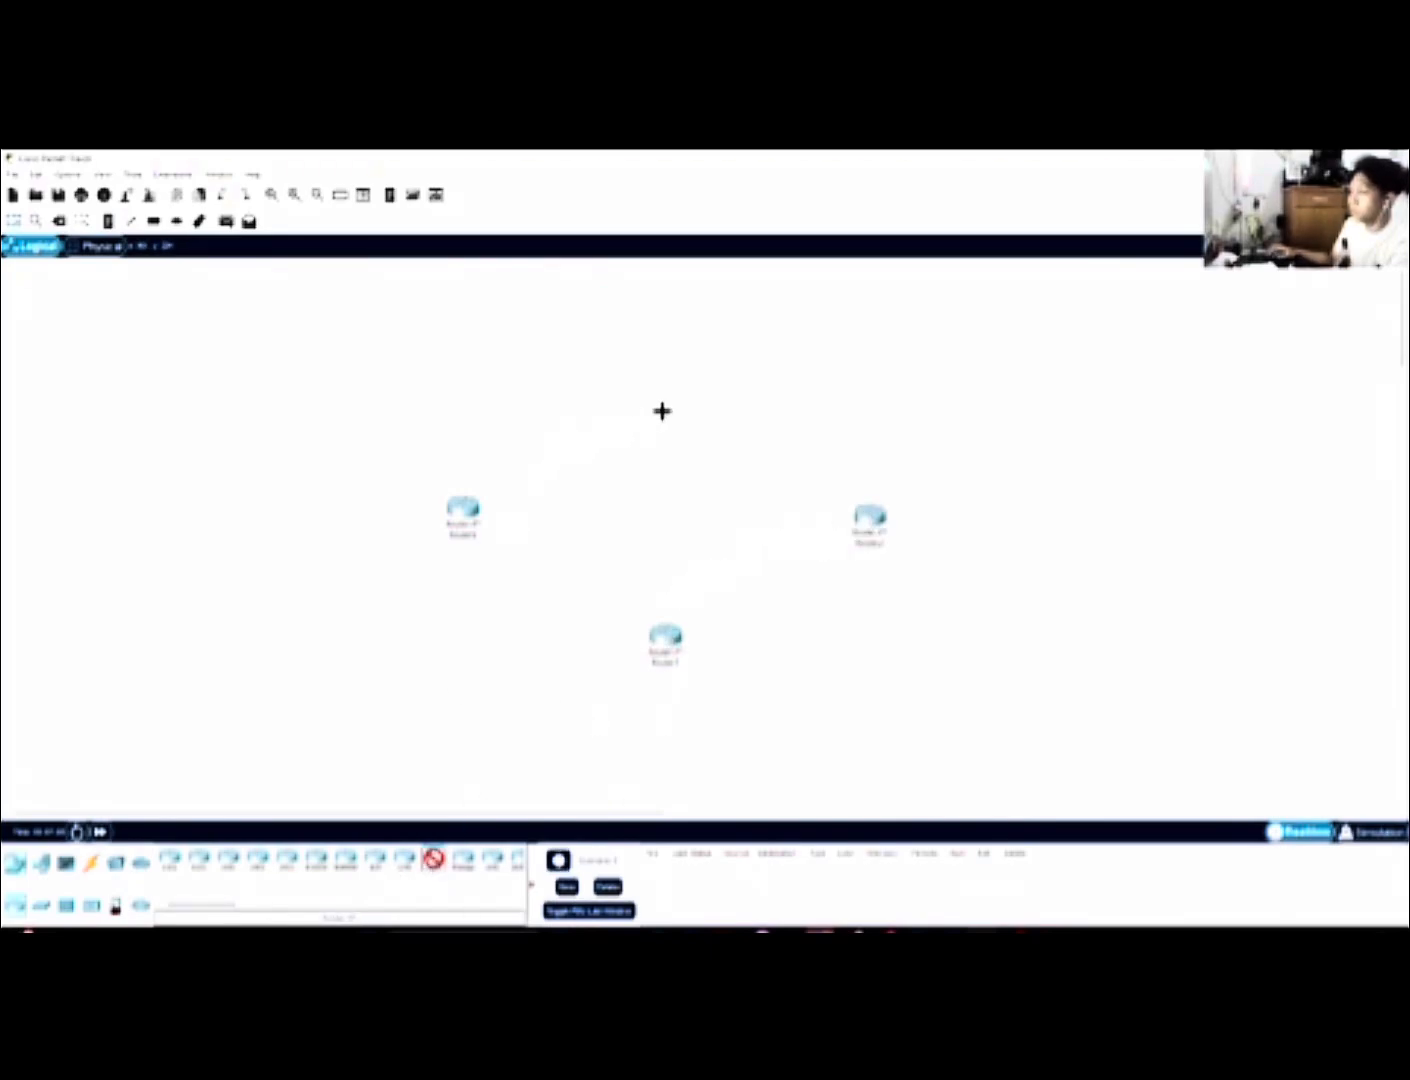
click(665, 390)
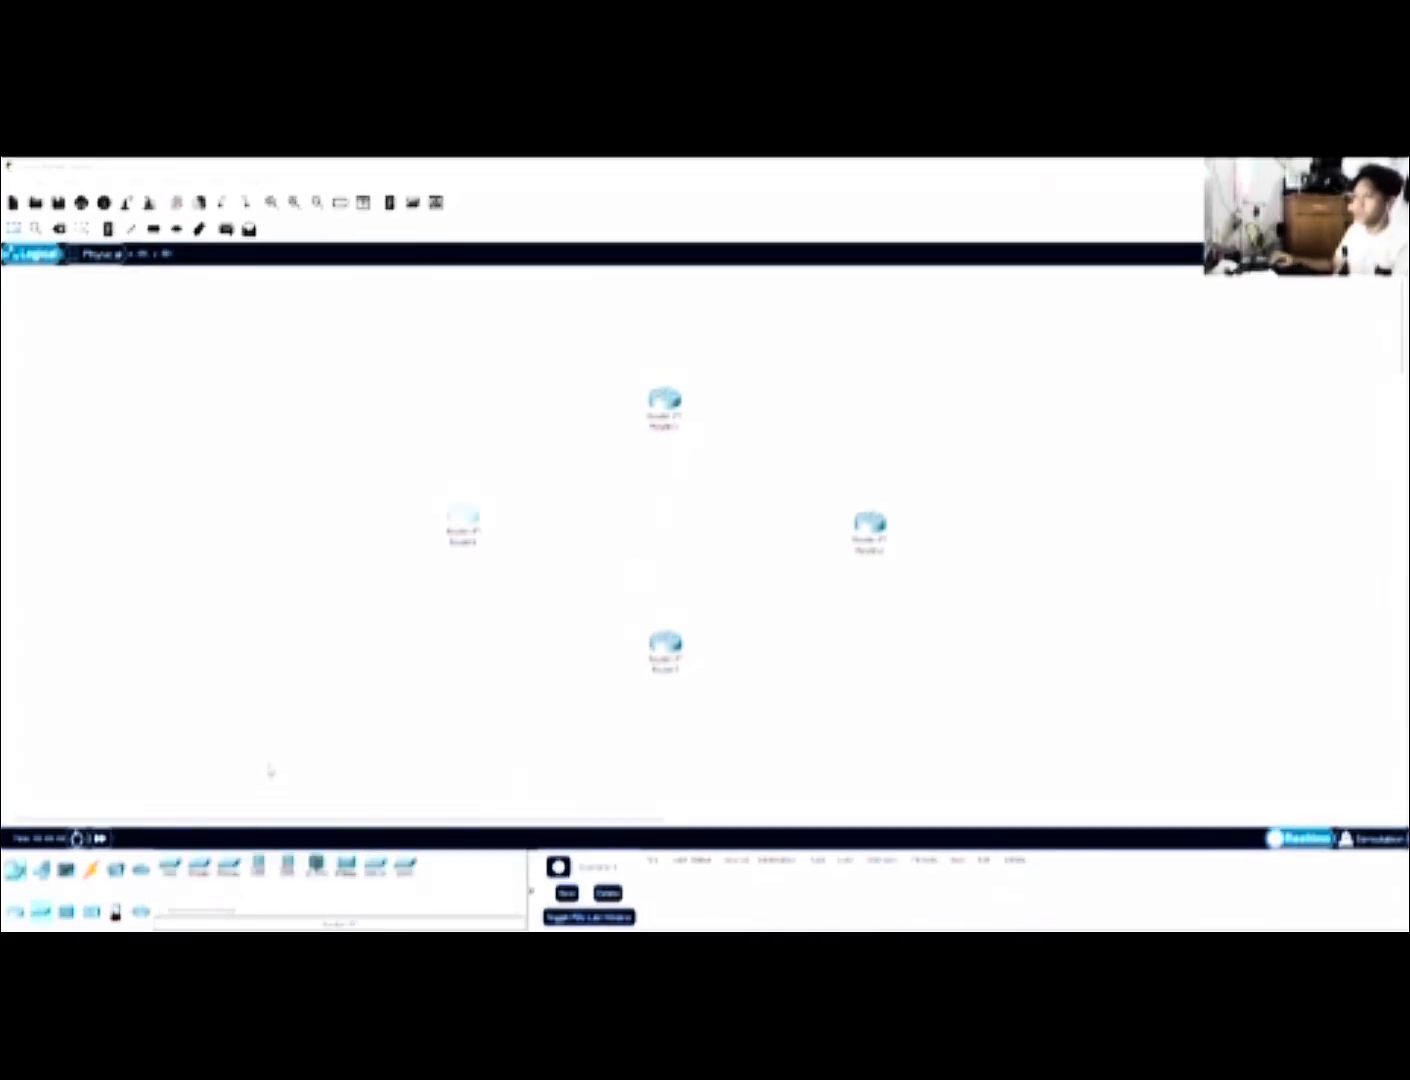
Place two Switch-PT switches in the topology, one on each outer side of the router diamond
click(199, 866)
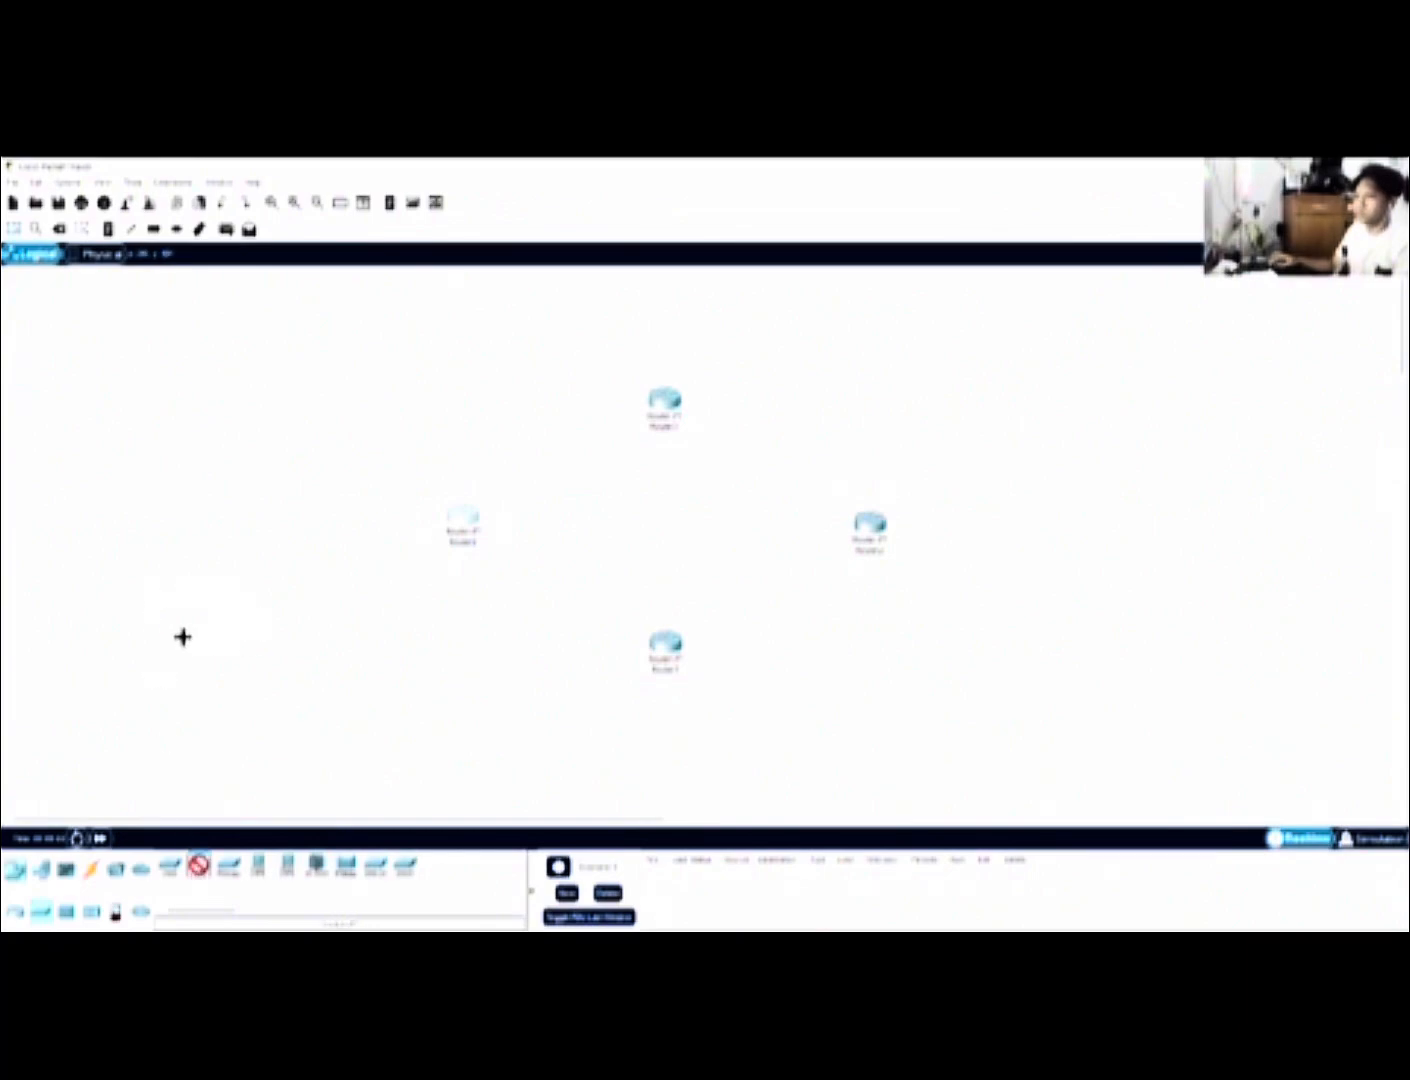
click(181, 609)
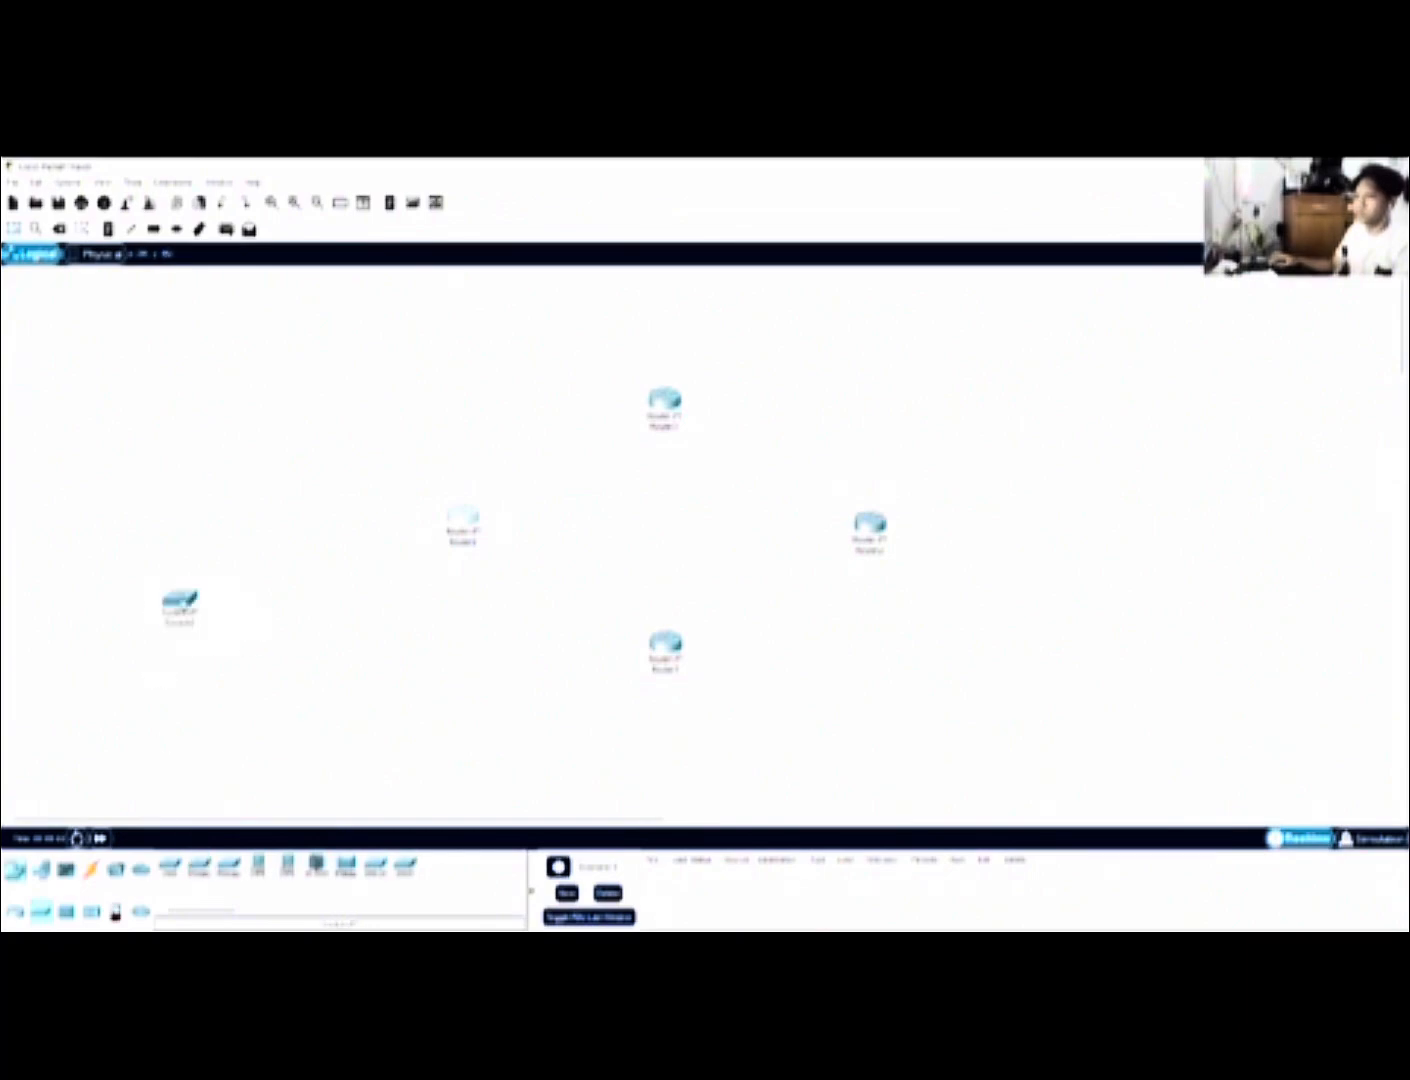
click(199, 866)
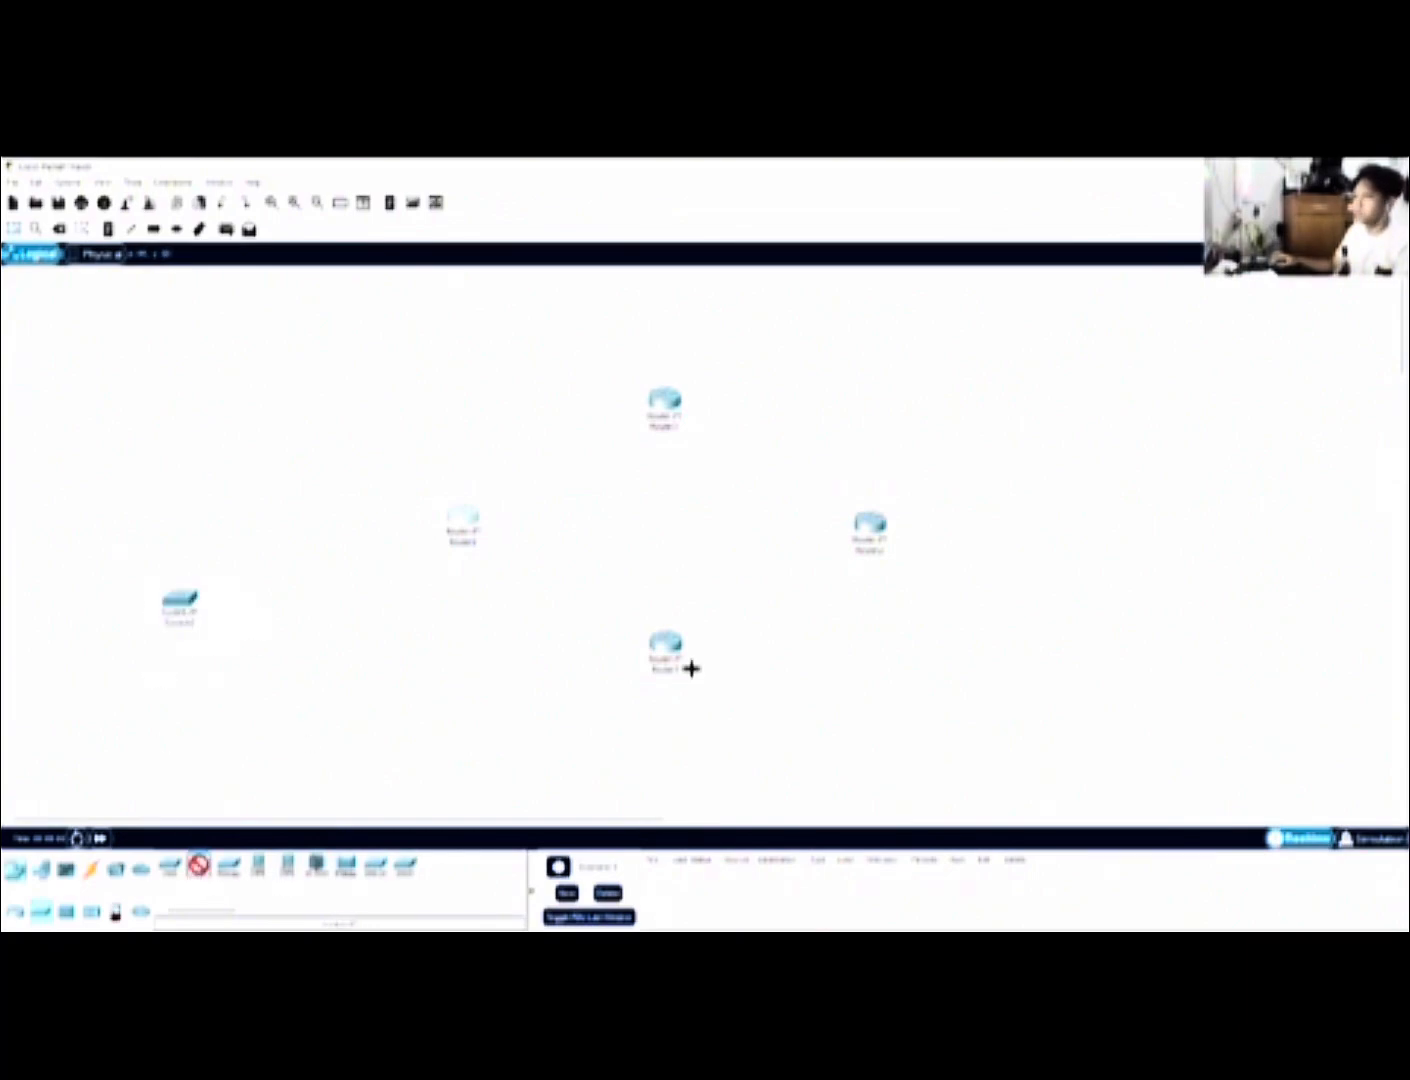
click(1143, 605)
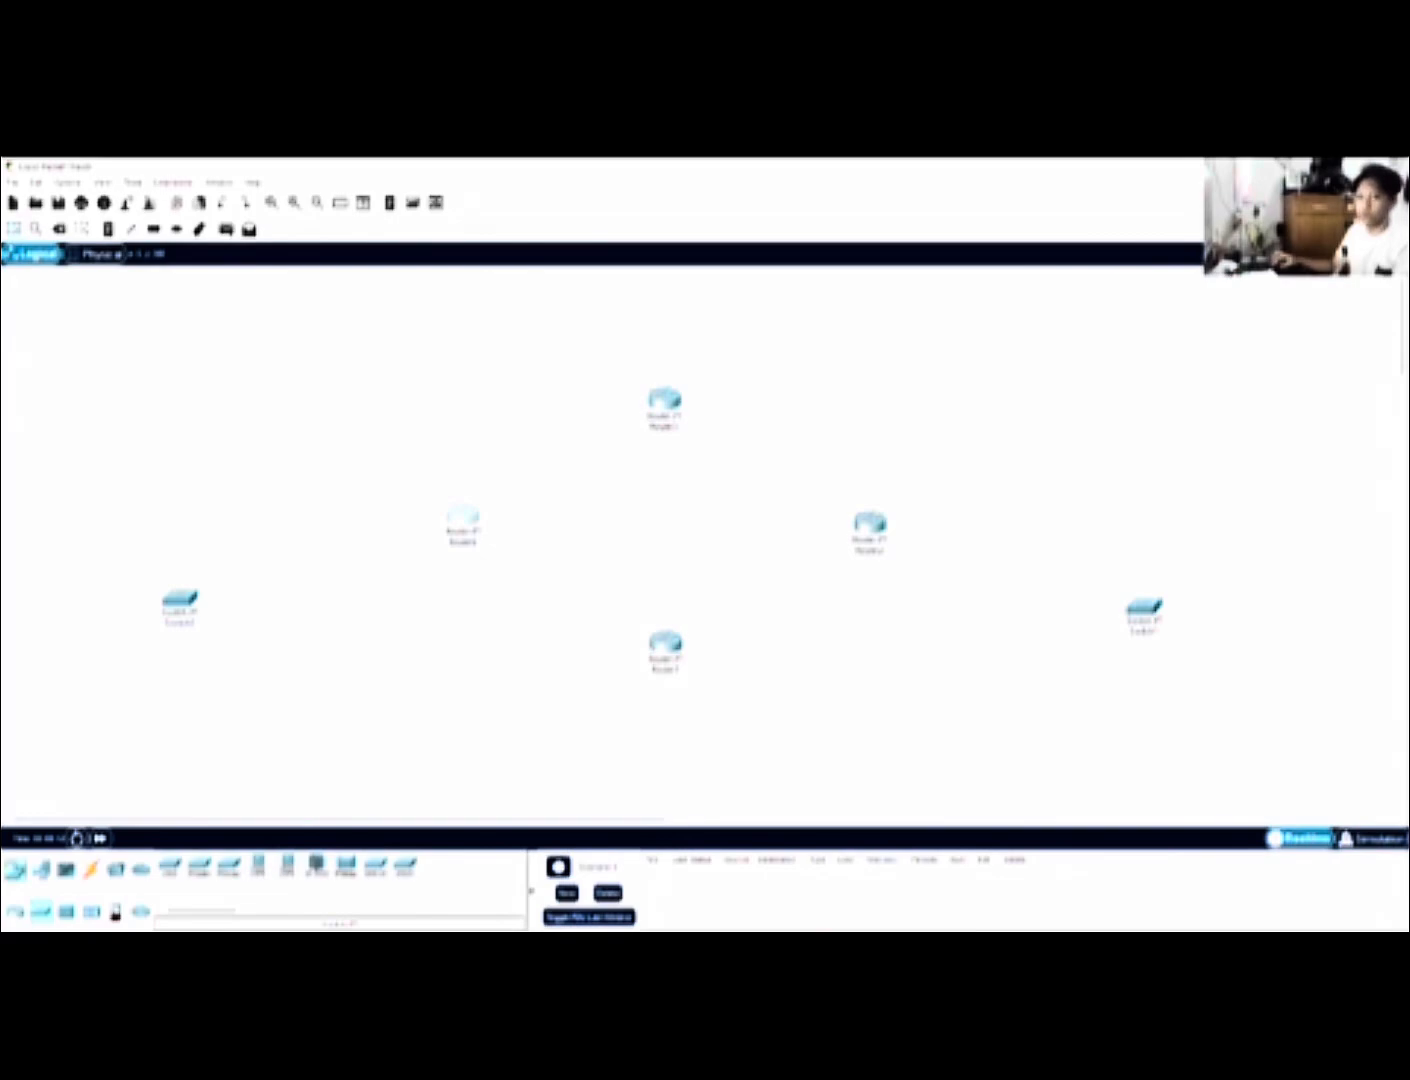
Place four PC-PT end devices, two below the left switch and two below the right switch
click(40, 860)
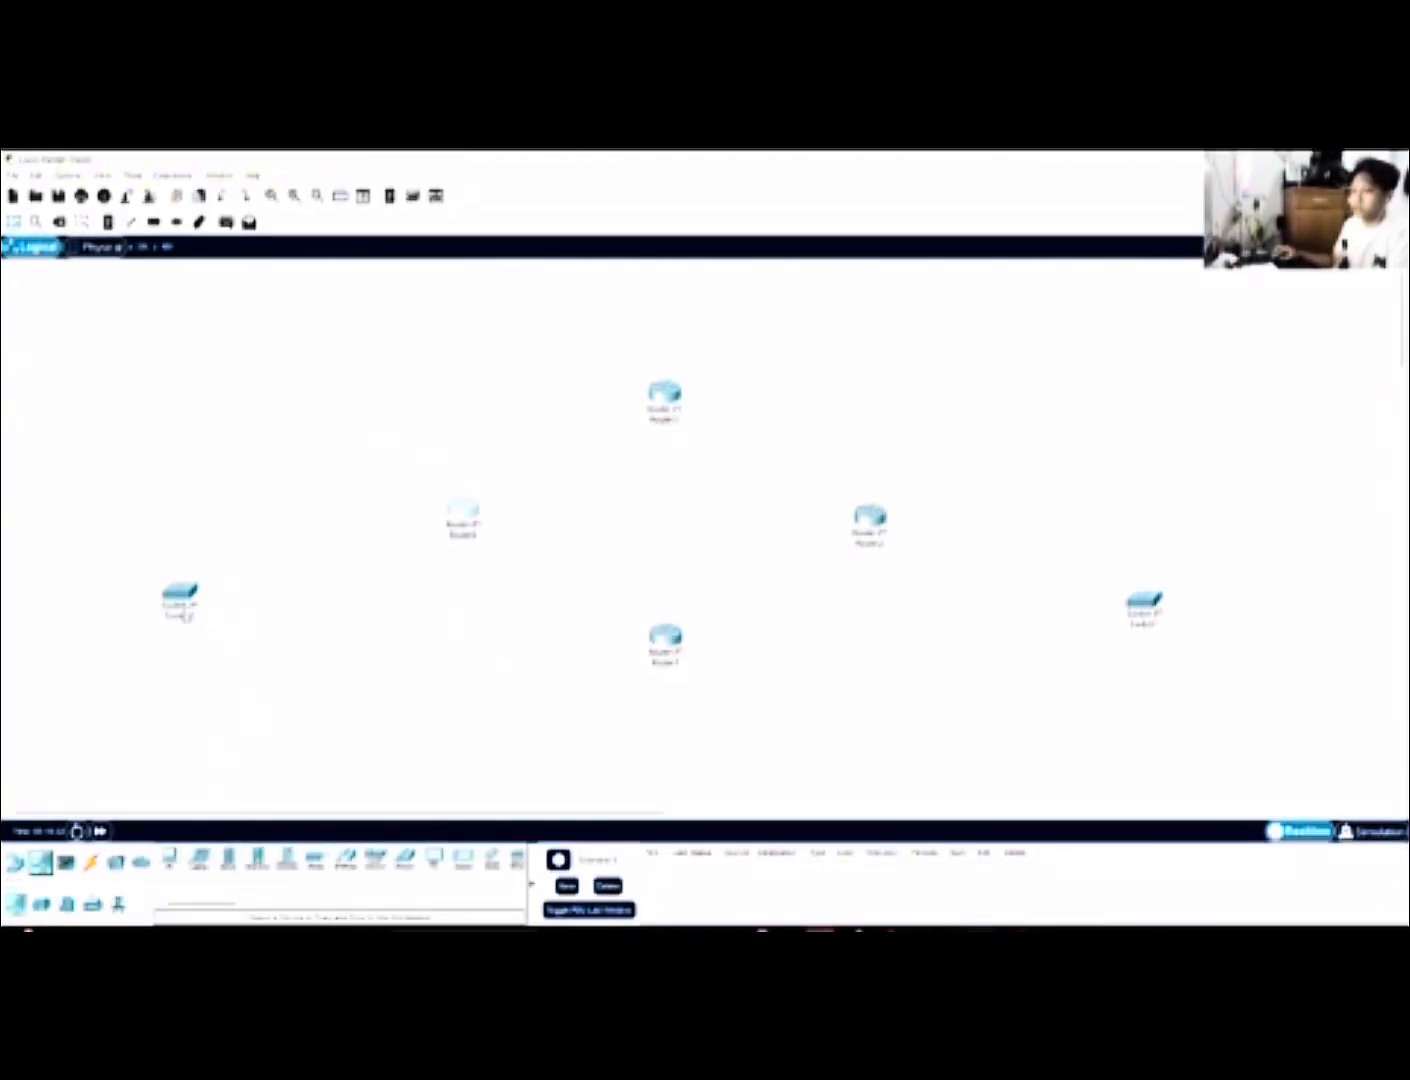
click(170, 857)
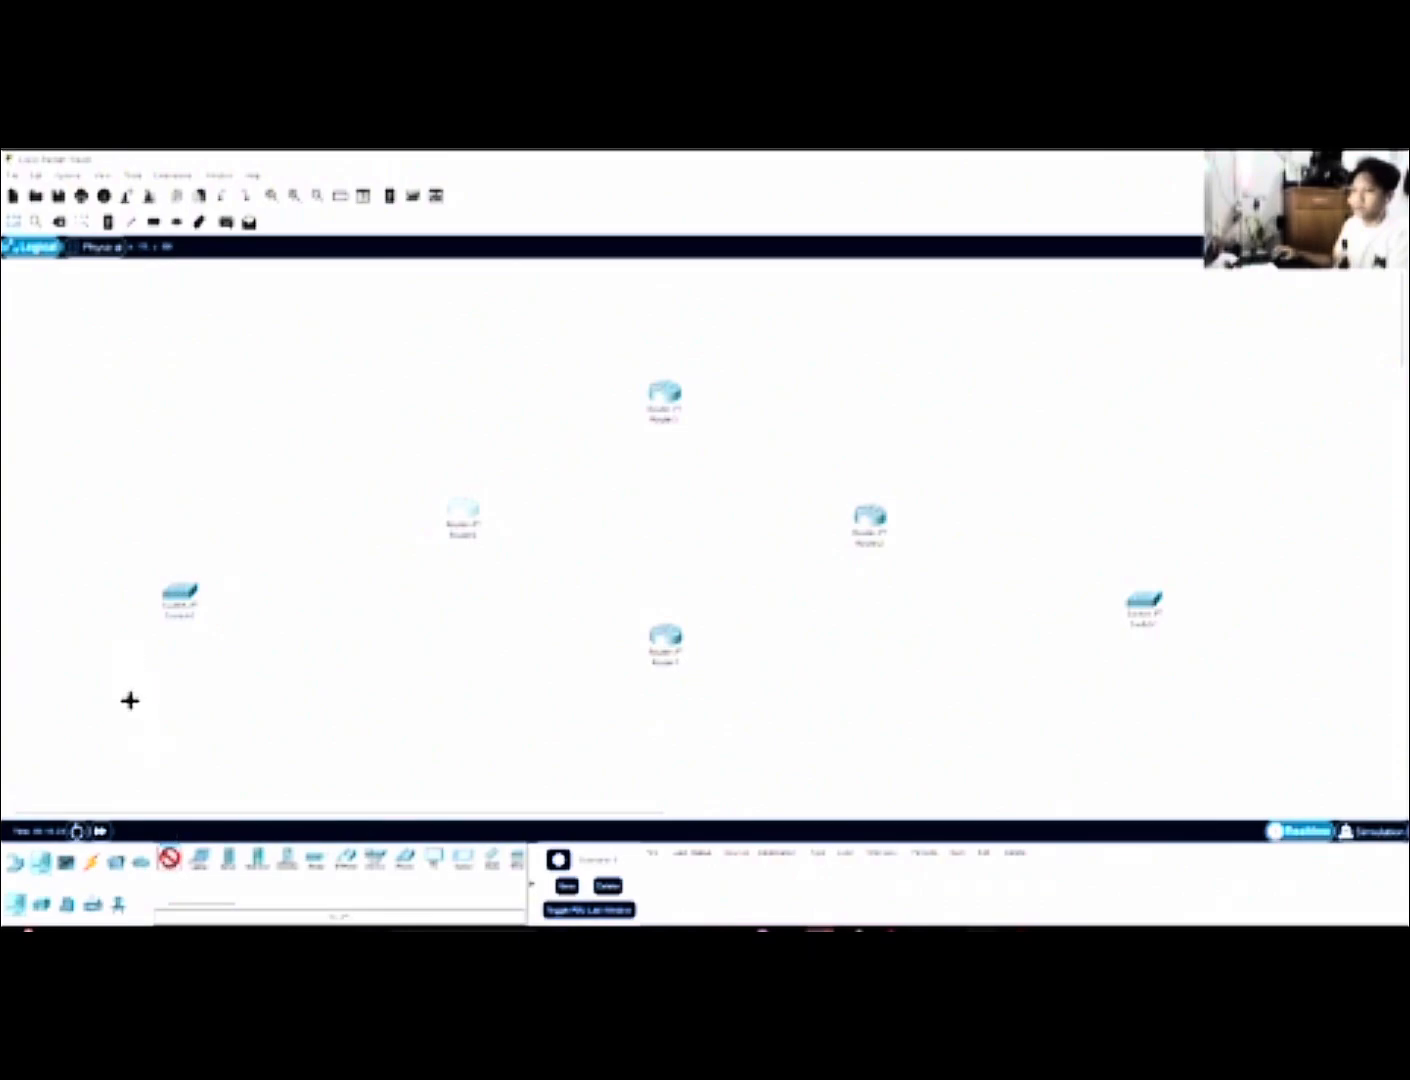
click(123, 689)
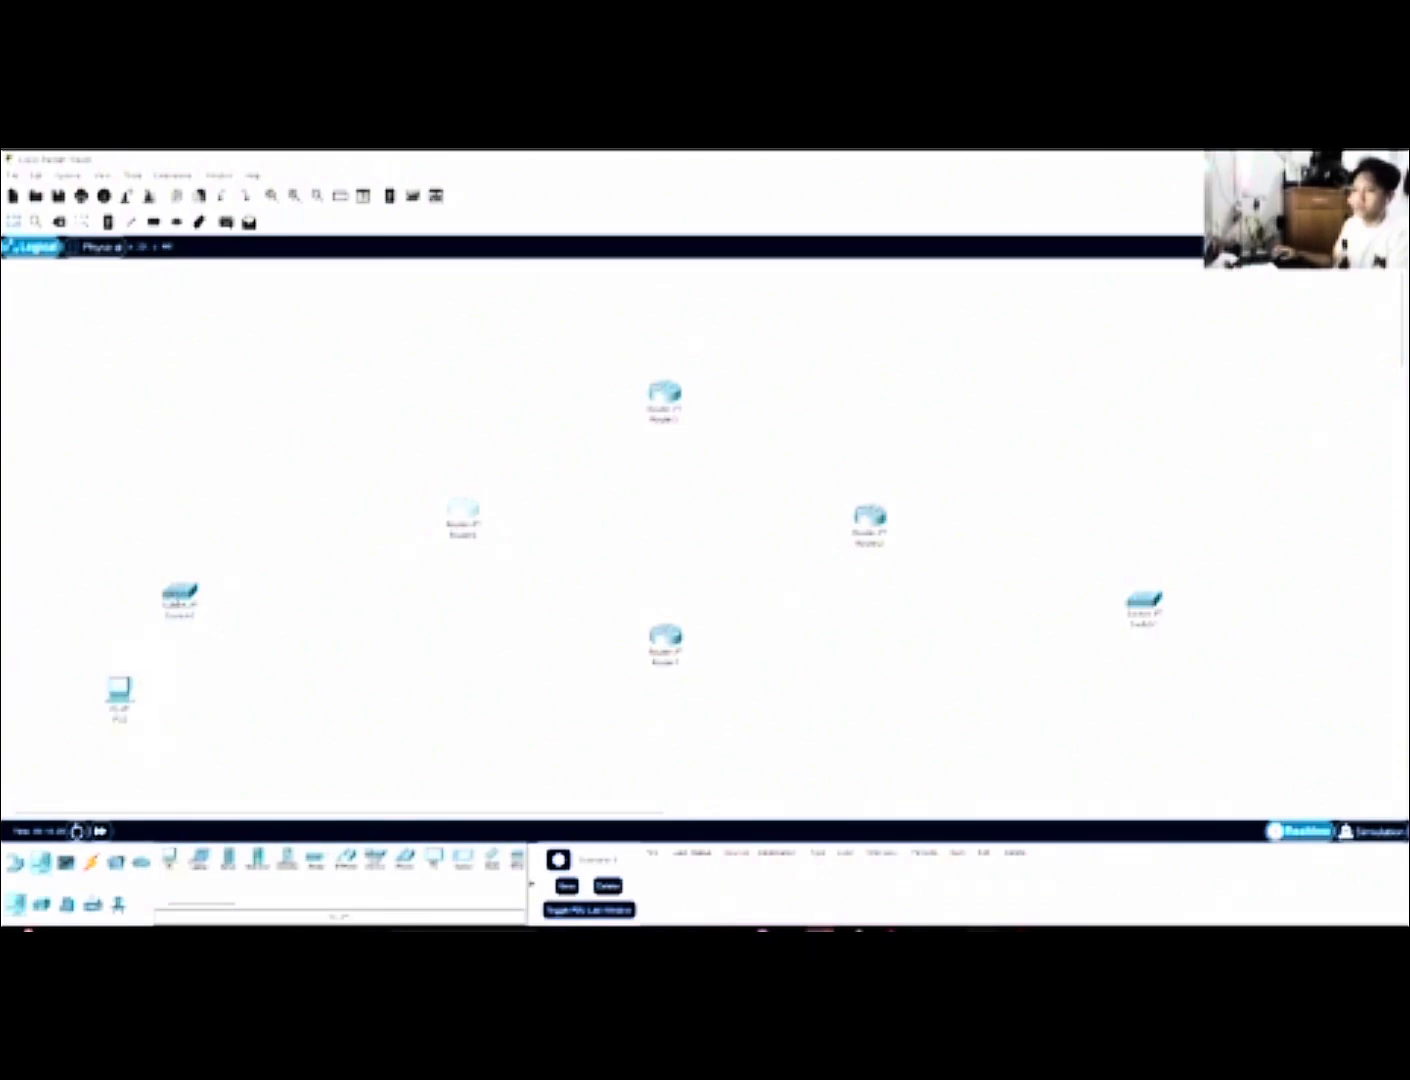
click(169, 857)
click(224, 690)
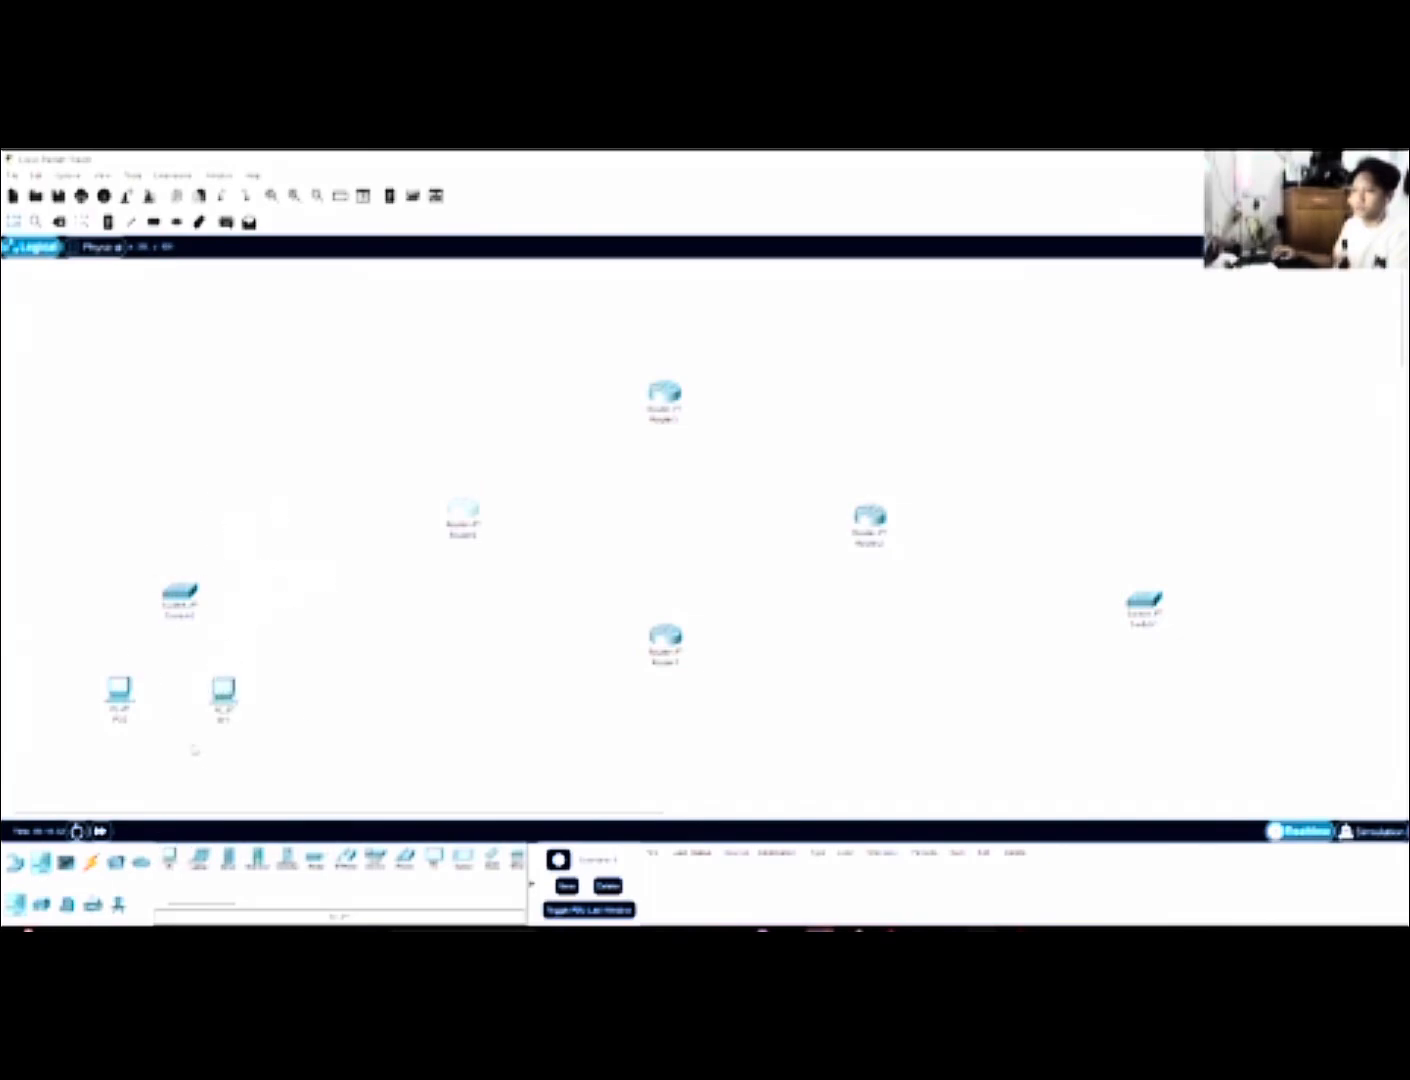
click(169, 860)
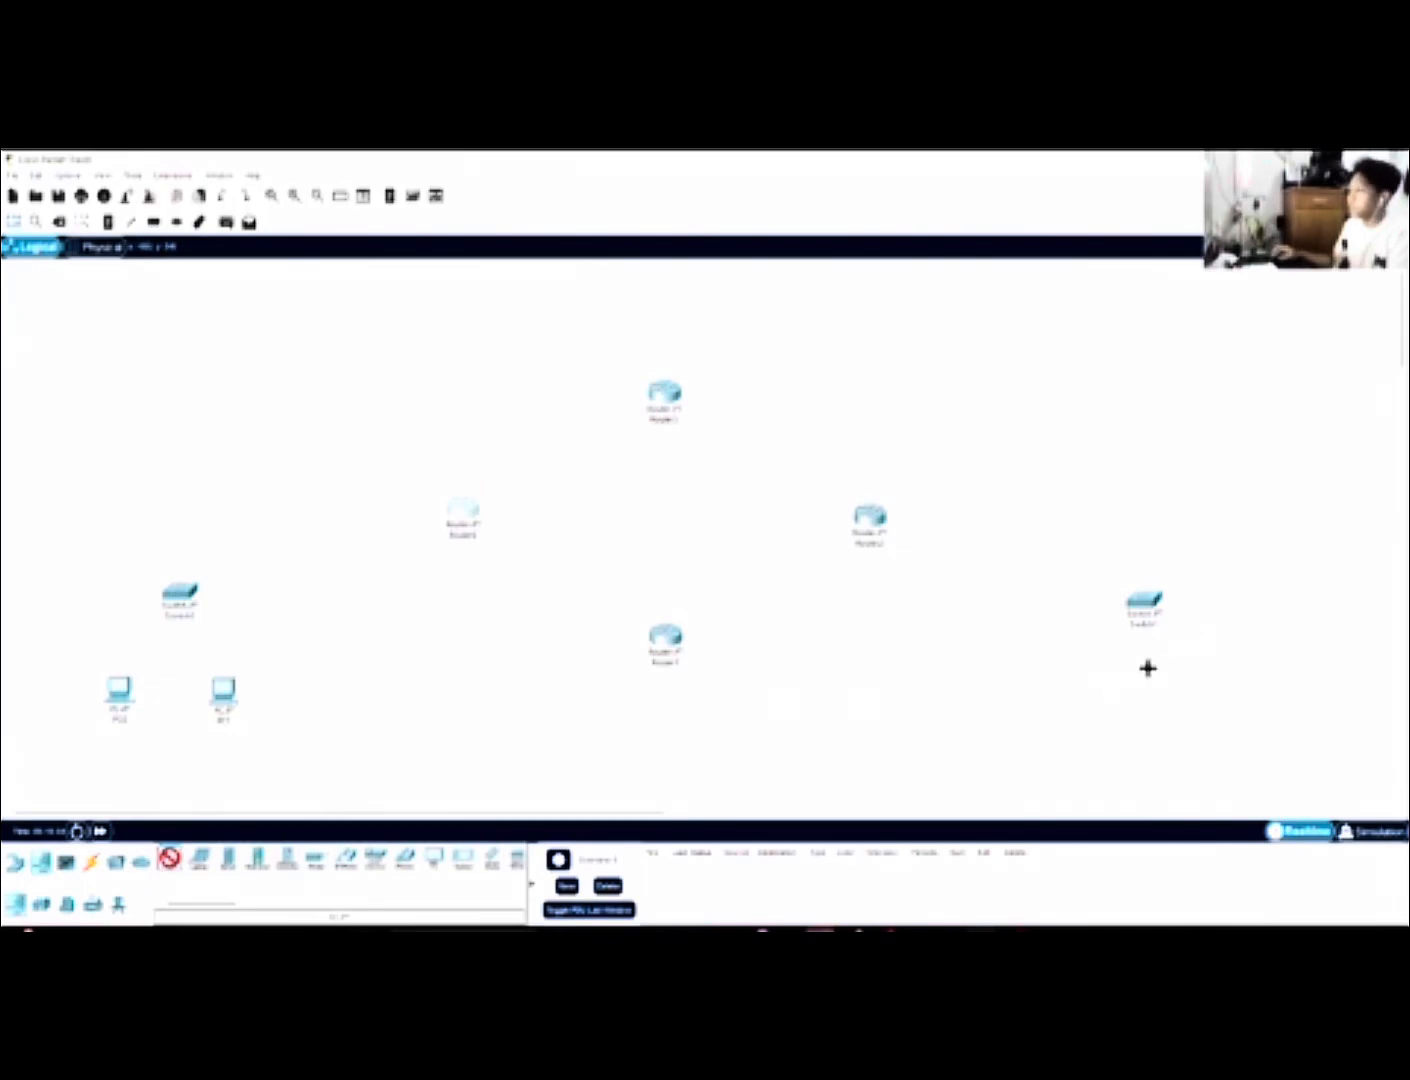
click(1091, 702)
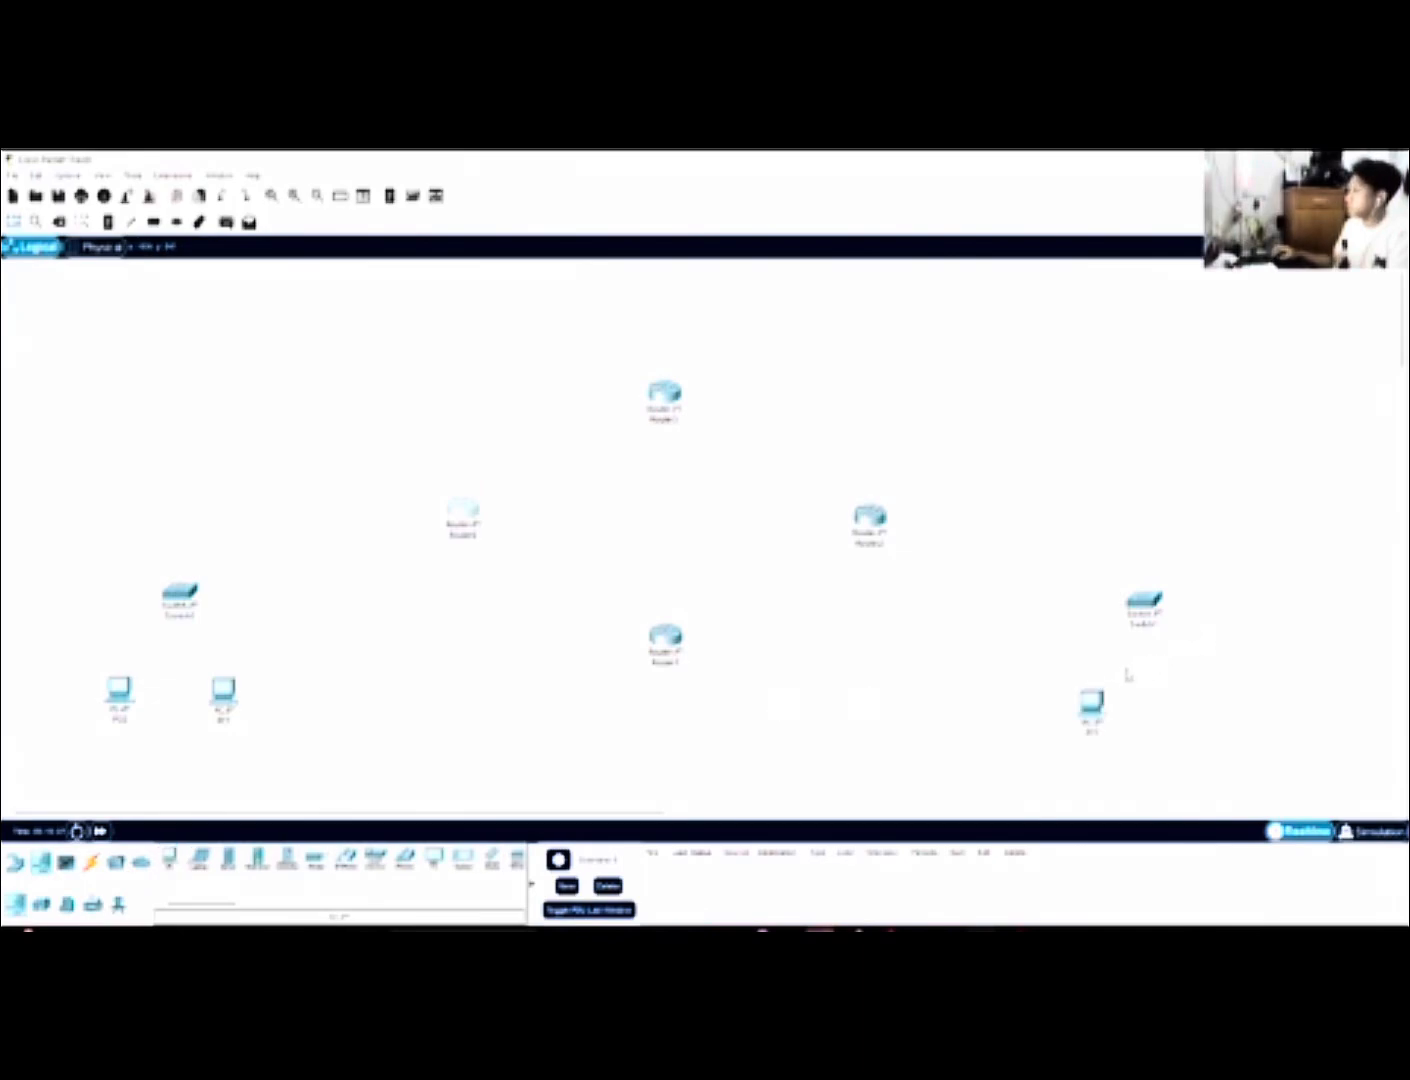
click(1206, 705)
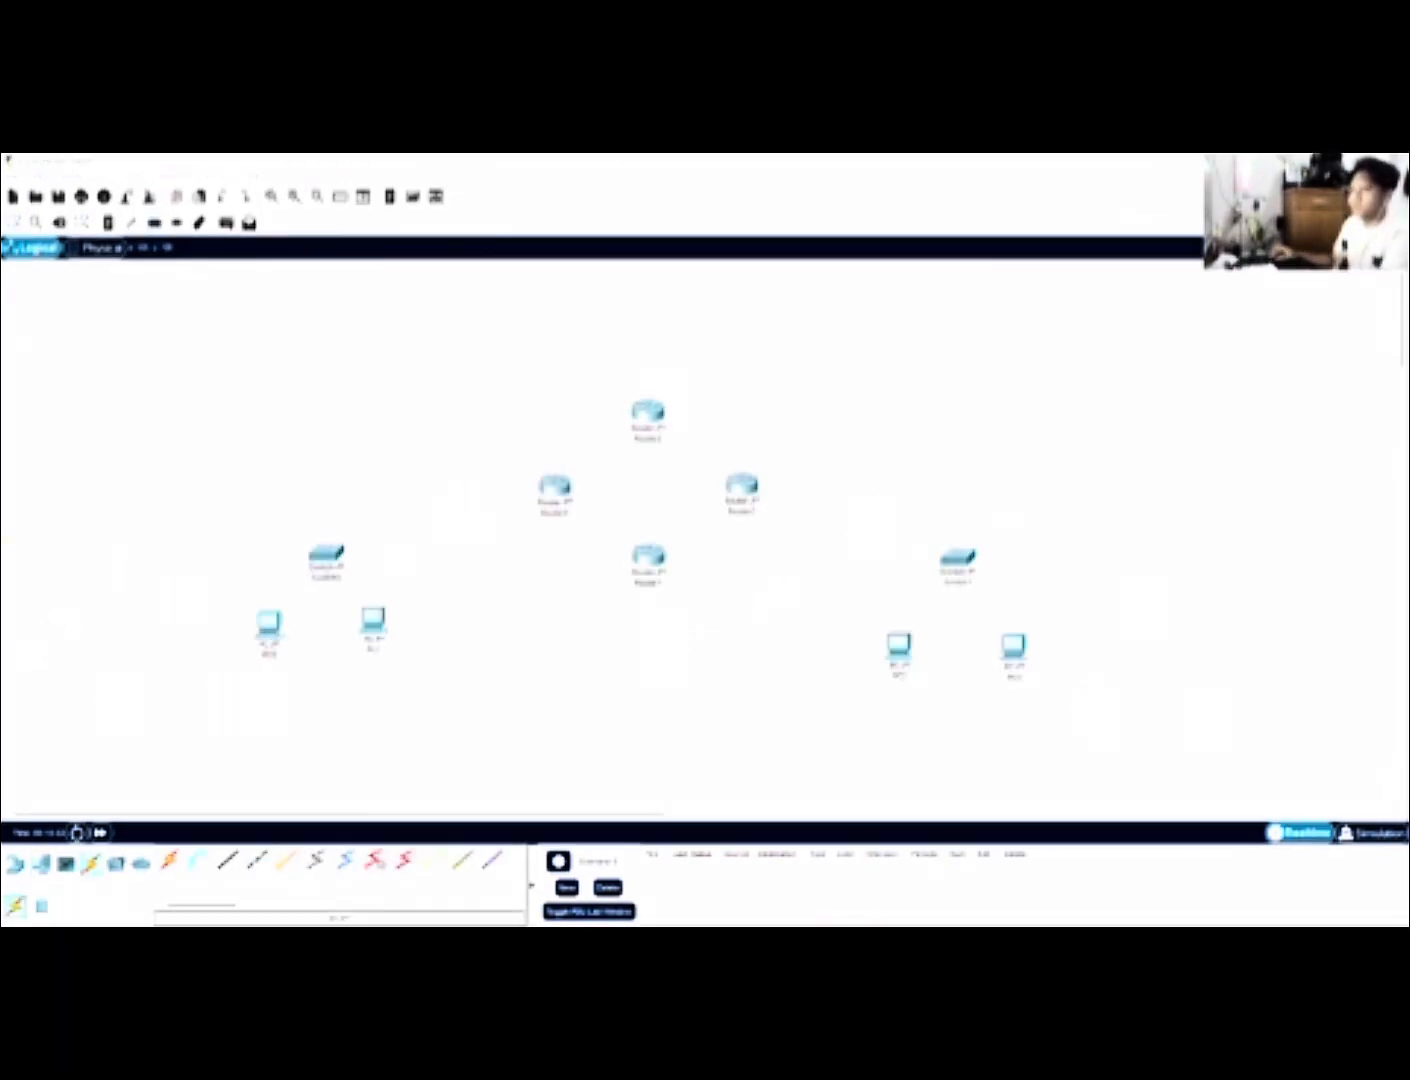
Connect both PCs below the left switch to that switch using the automatic connection type
click(168, 866)
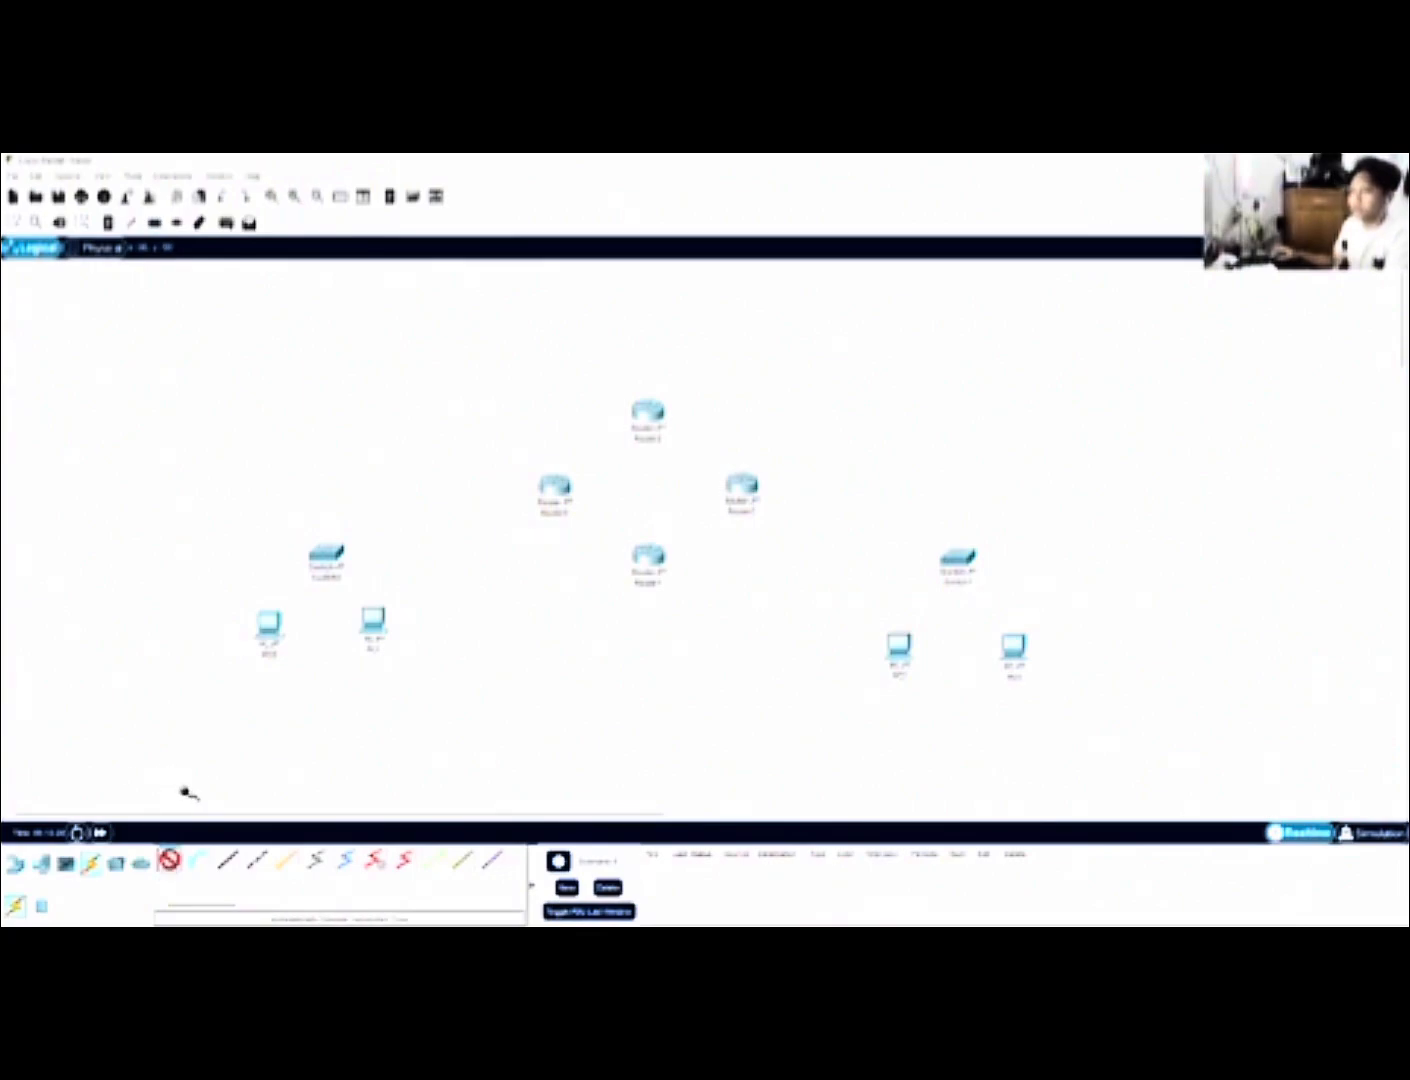
click(270, 622)
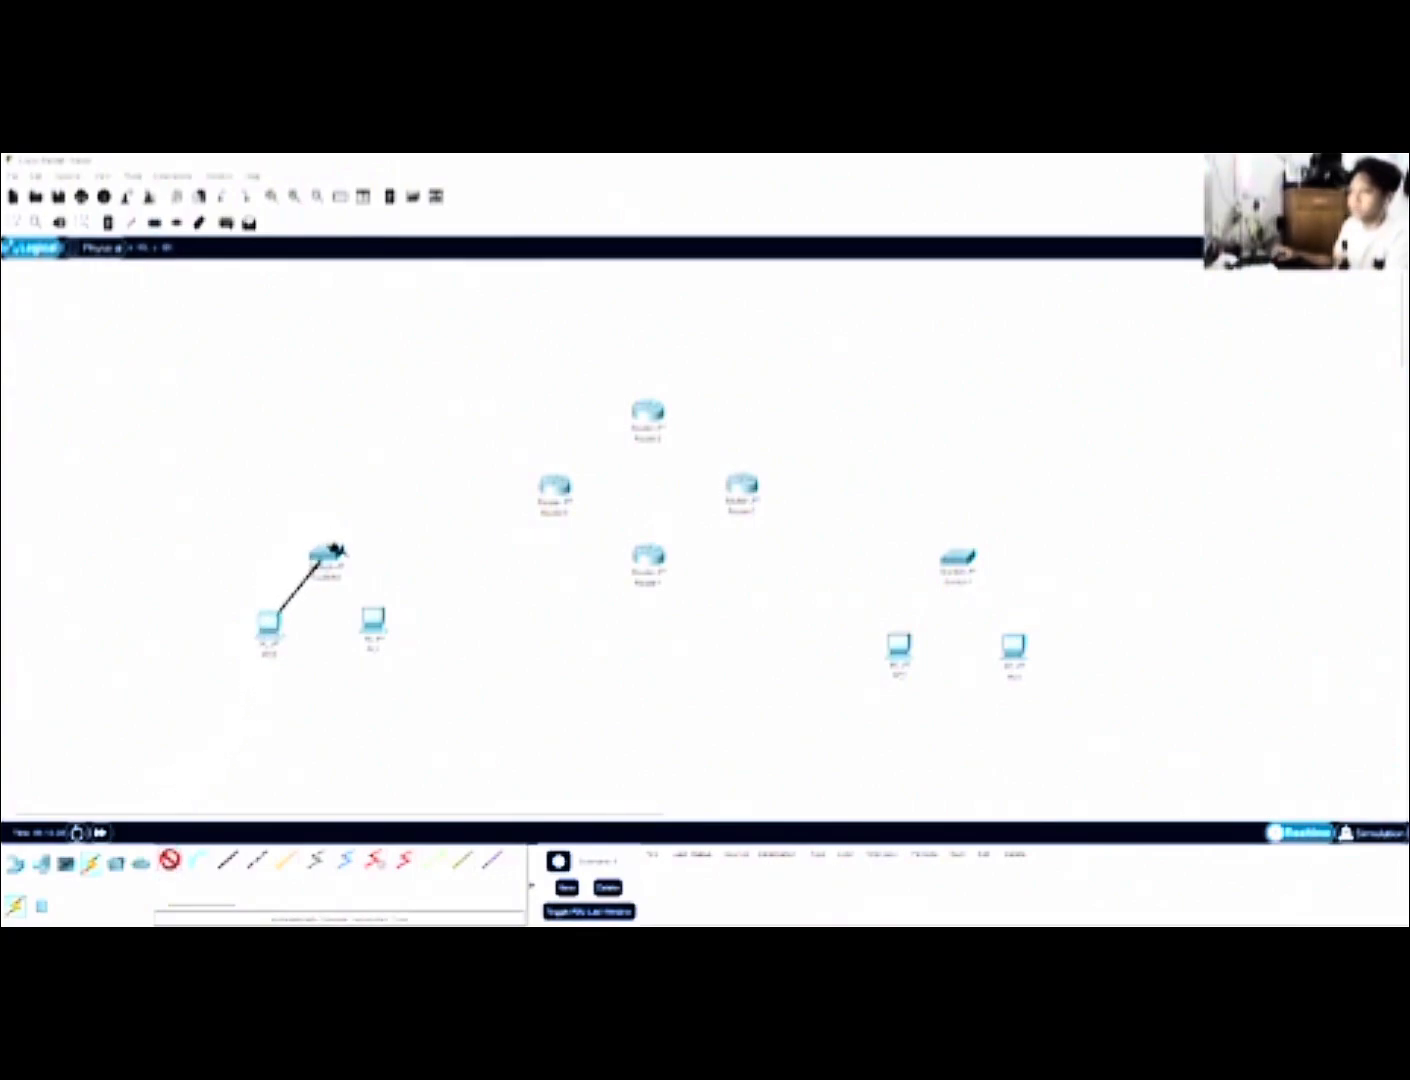
click(327, 555)
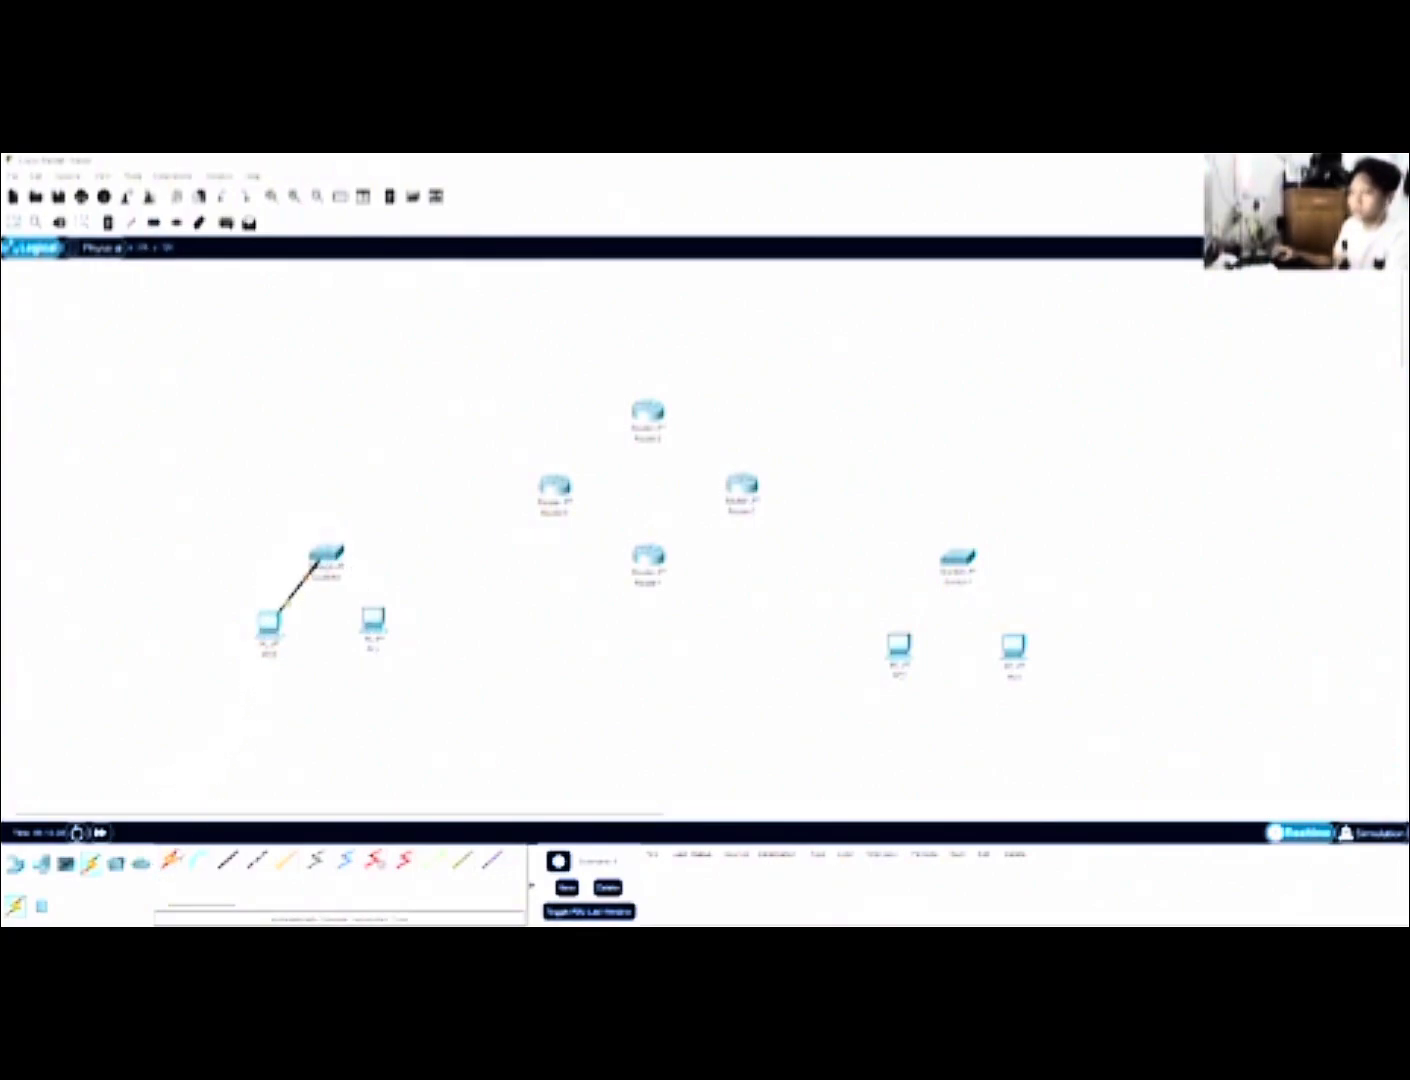
click(170, 861)
click(375, 624)
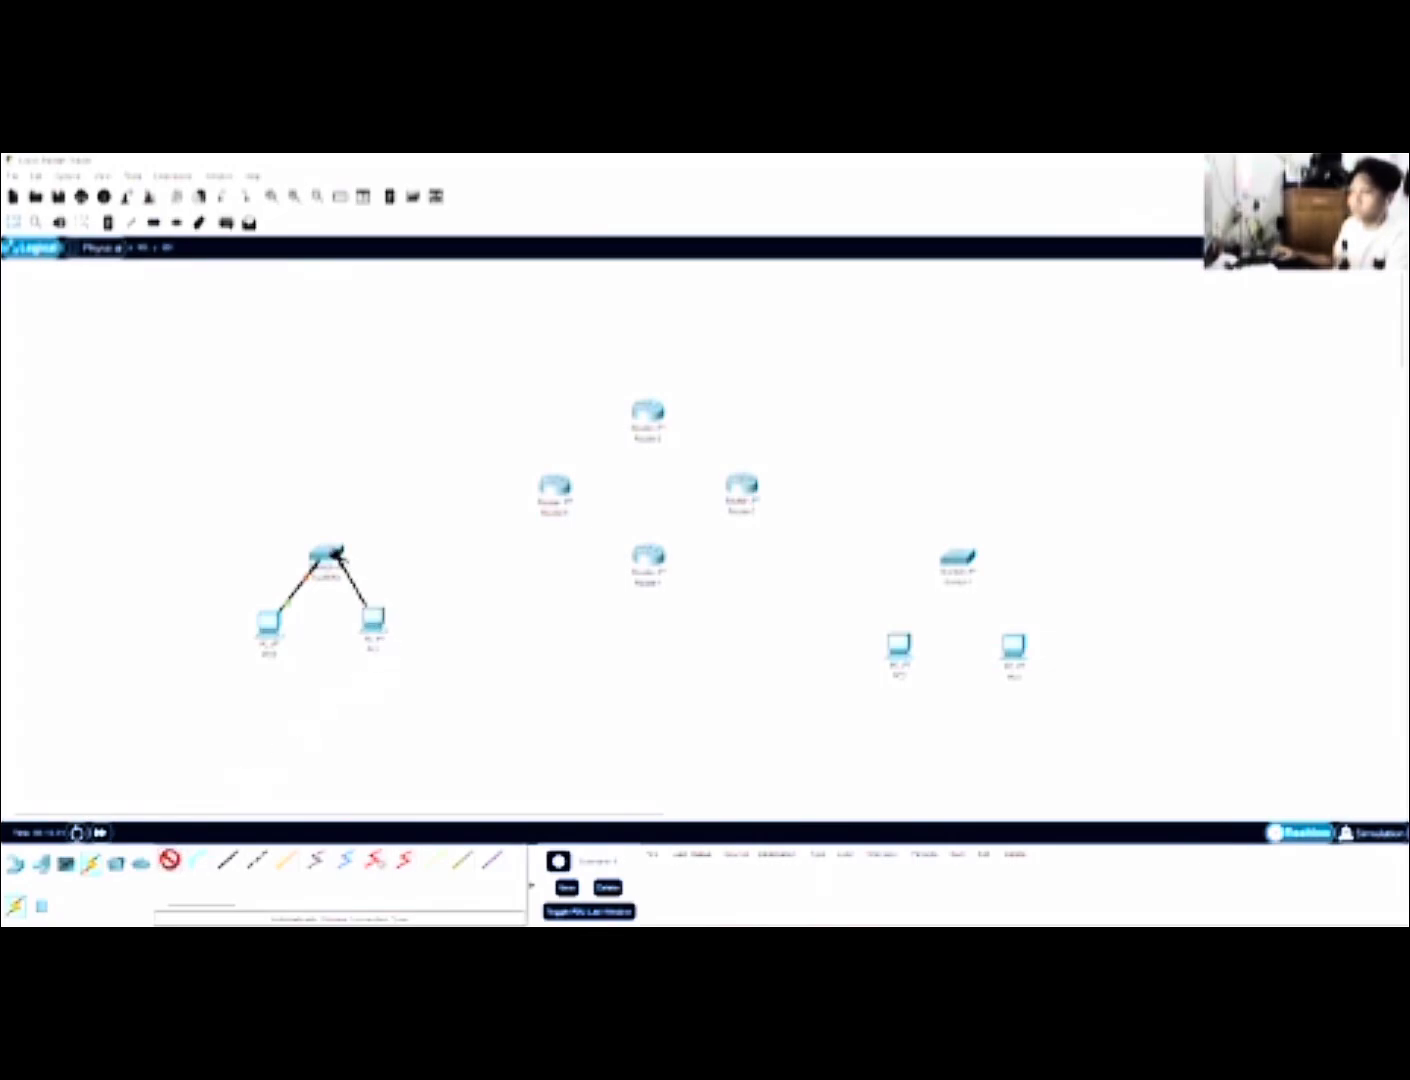
click(337, 553)
Connect the left switch to the left router of the diamond using the automatic connection type
click(169, 860)
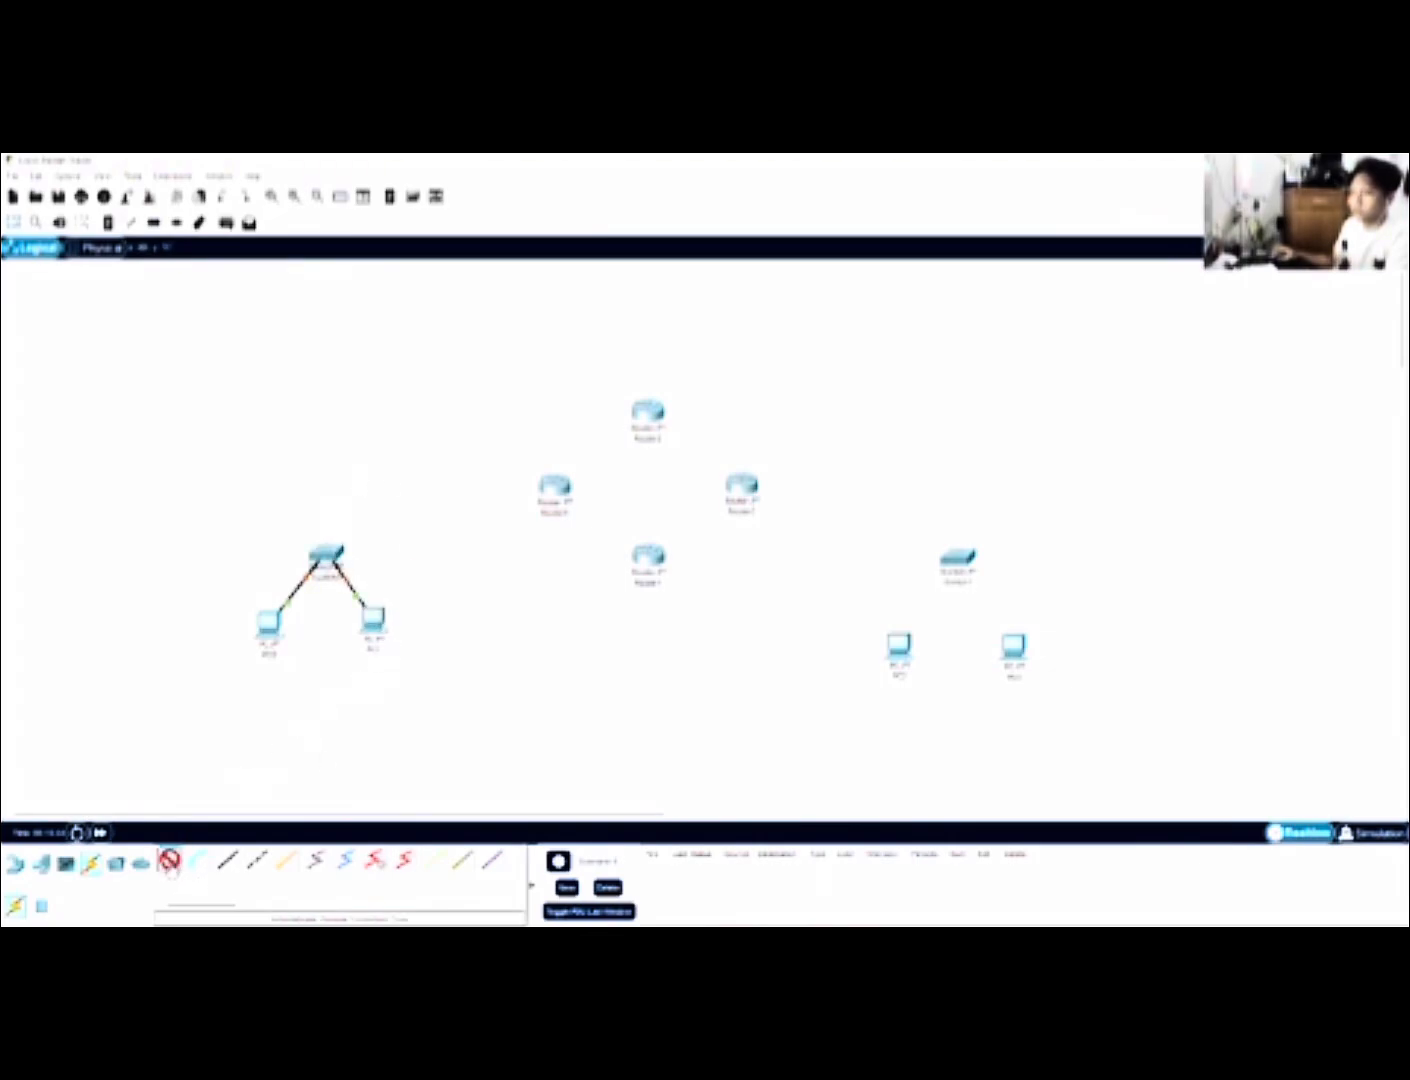
click(333, 552)
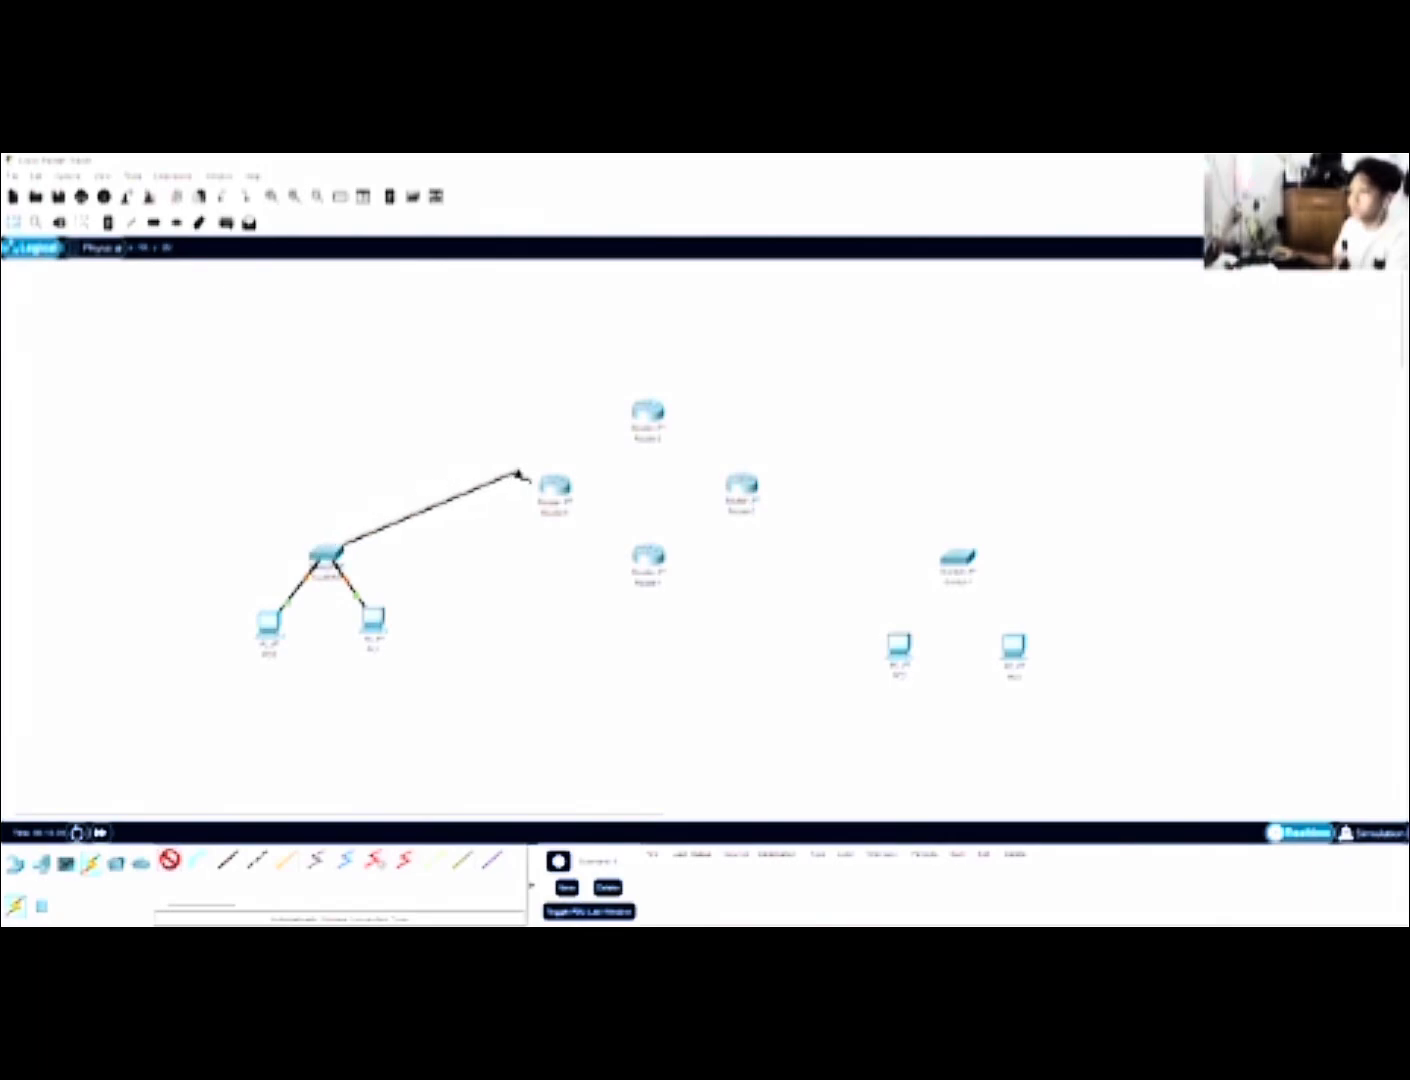
click(556, 487)
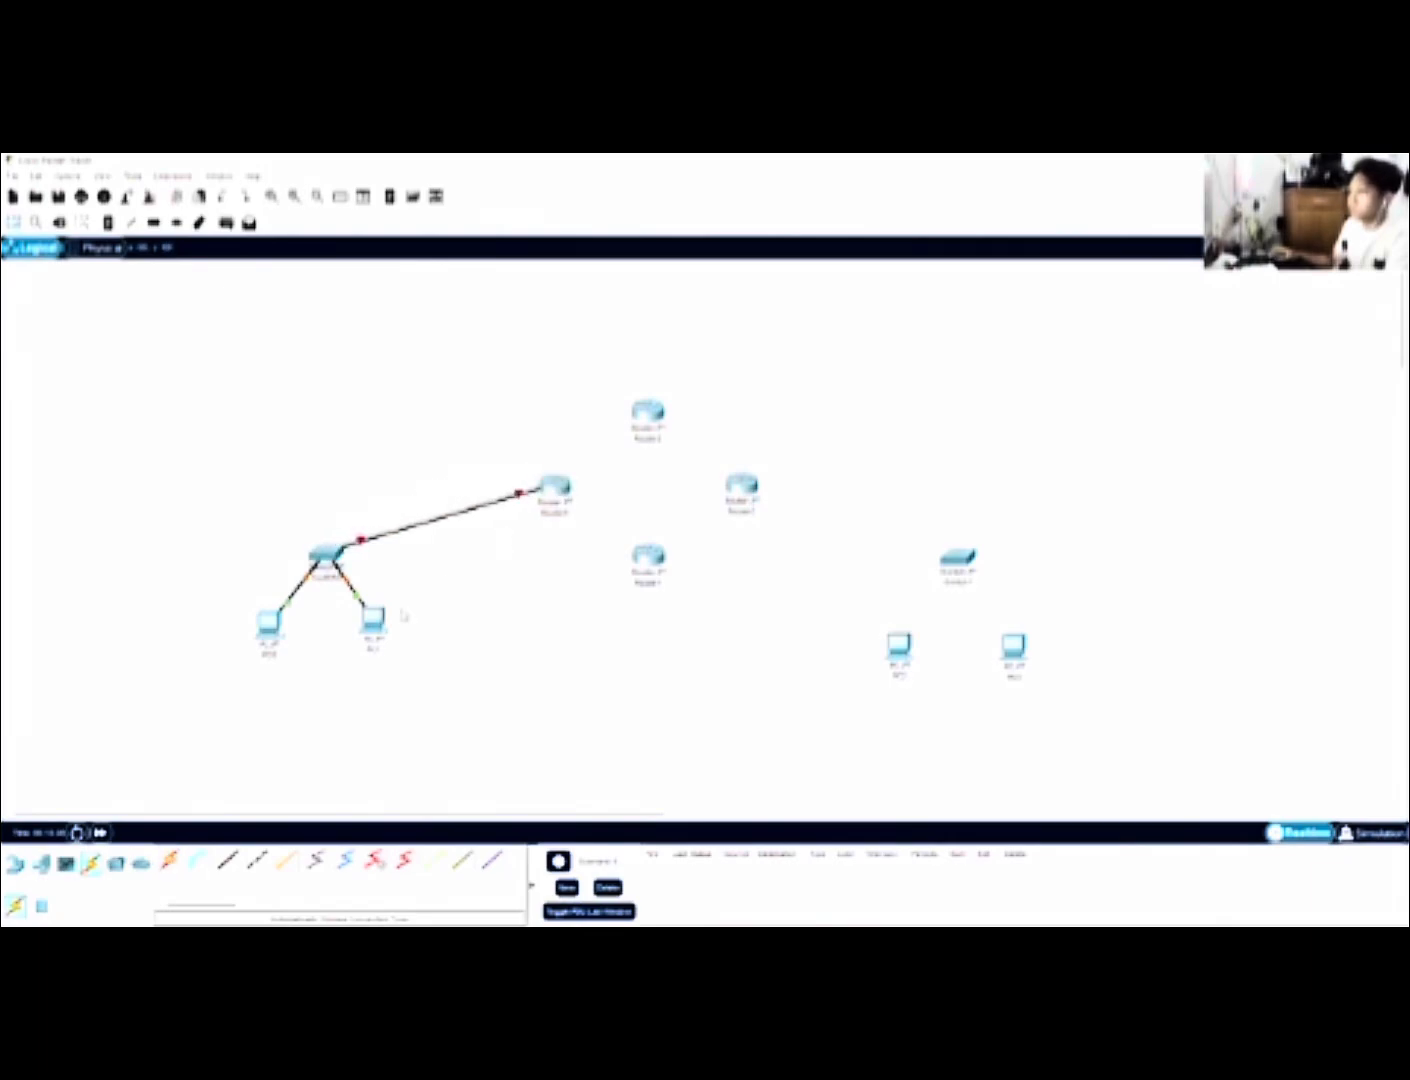
Link the four routers into a closed ring with automatic connections: left to upper, upper to right, right to lower, lower to left
click(170, 861)
click(555, 485)
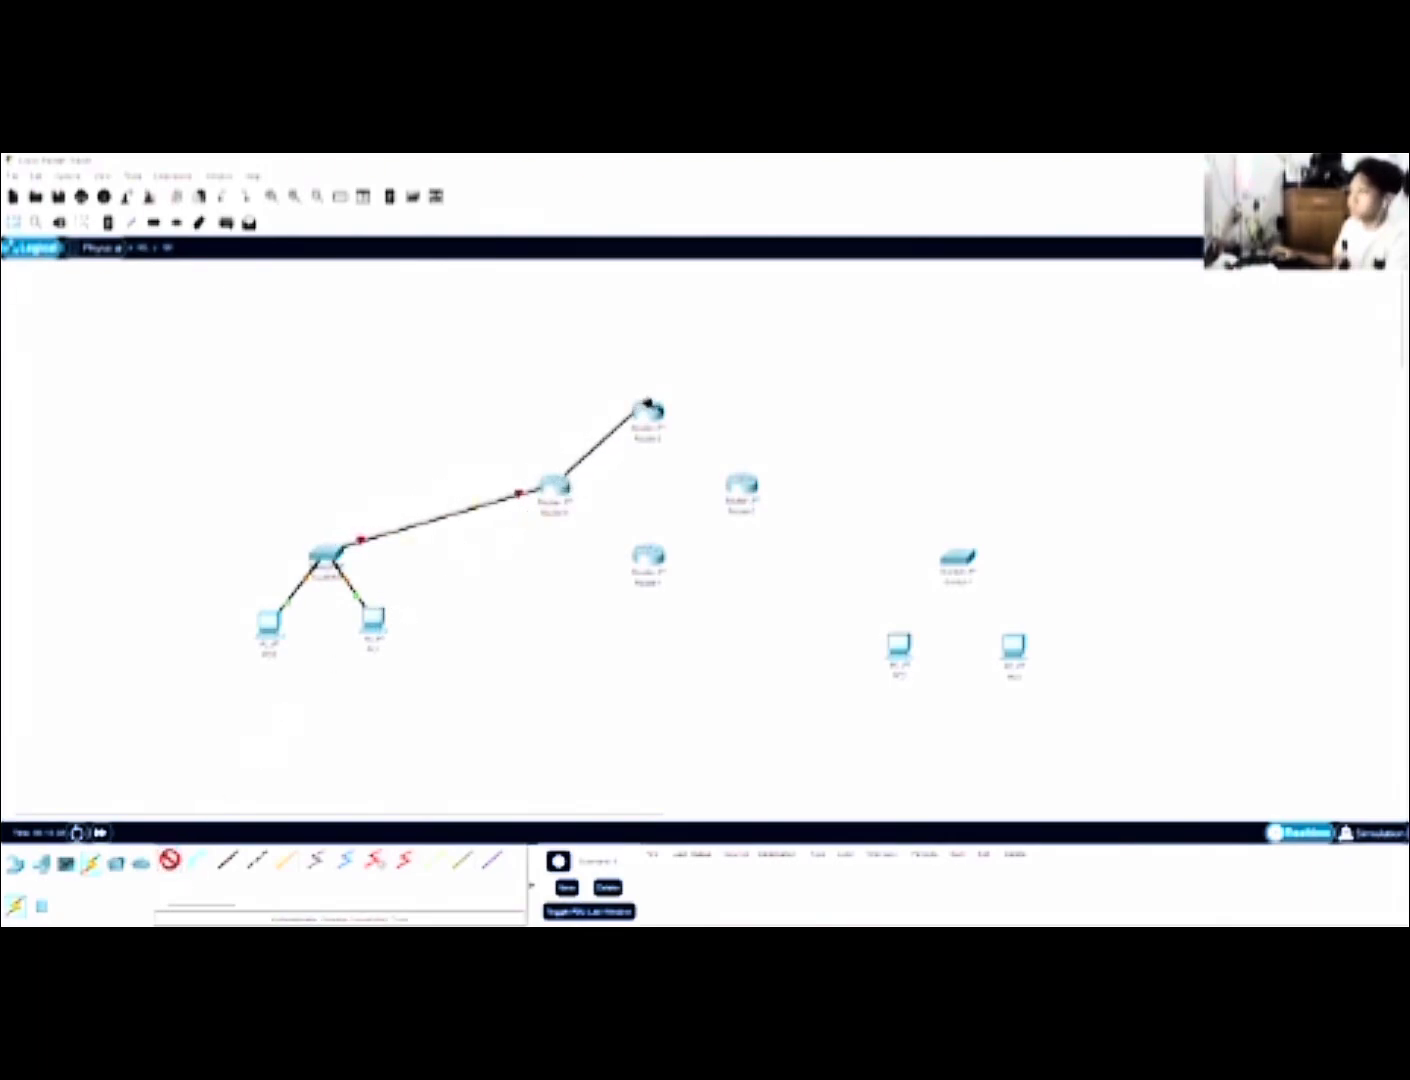
click(646, 410)
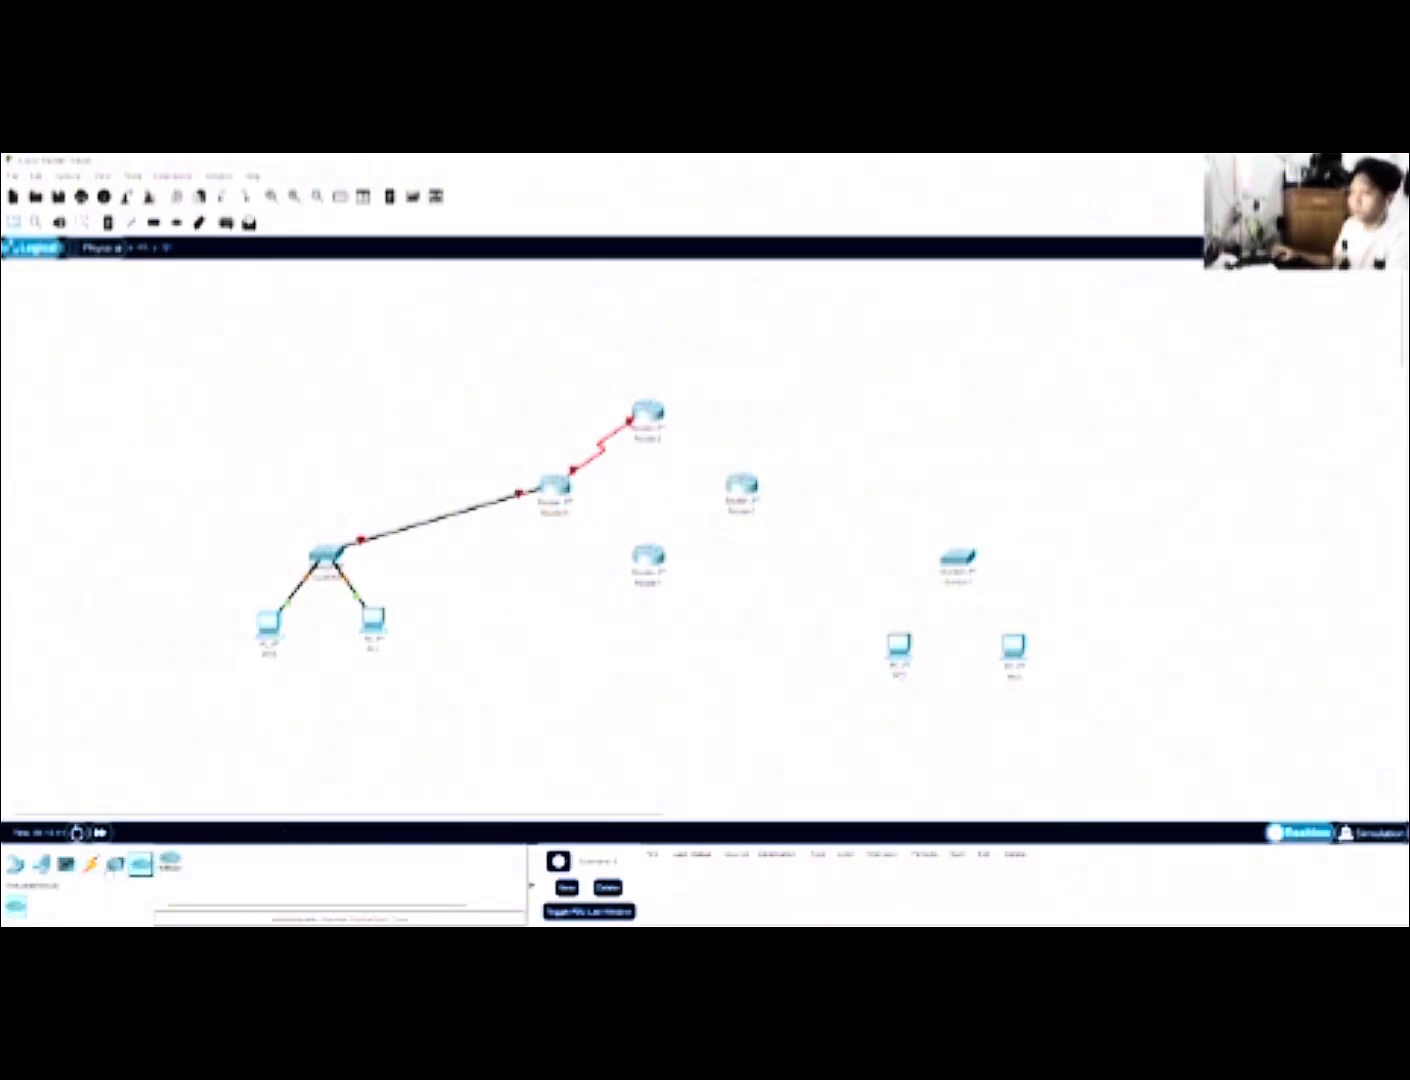
click(169, 860)
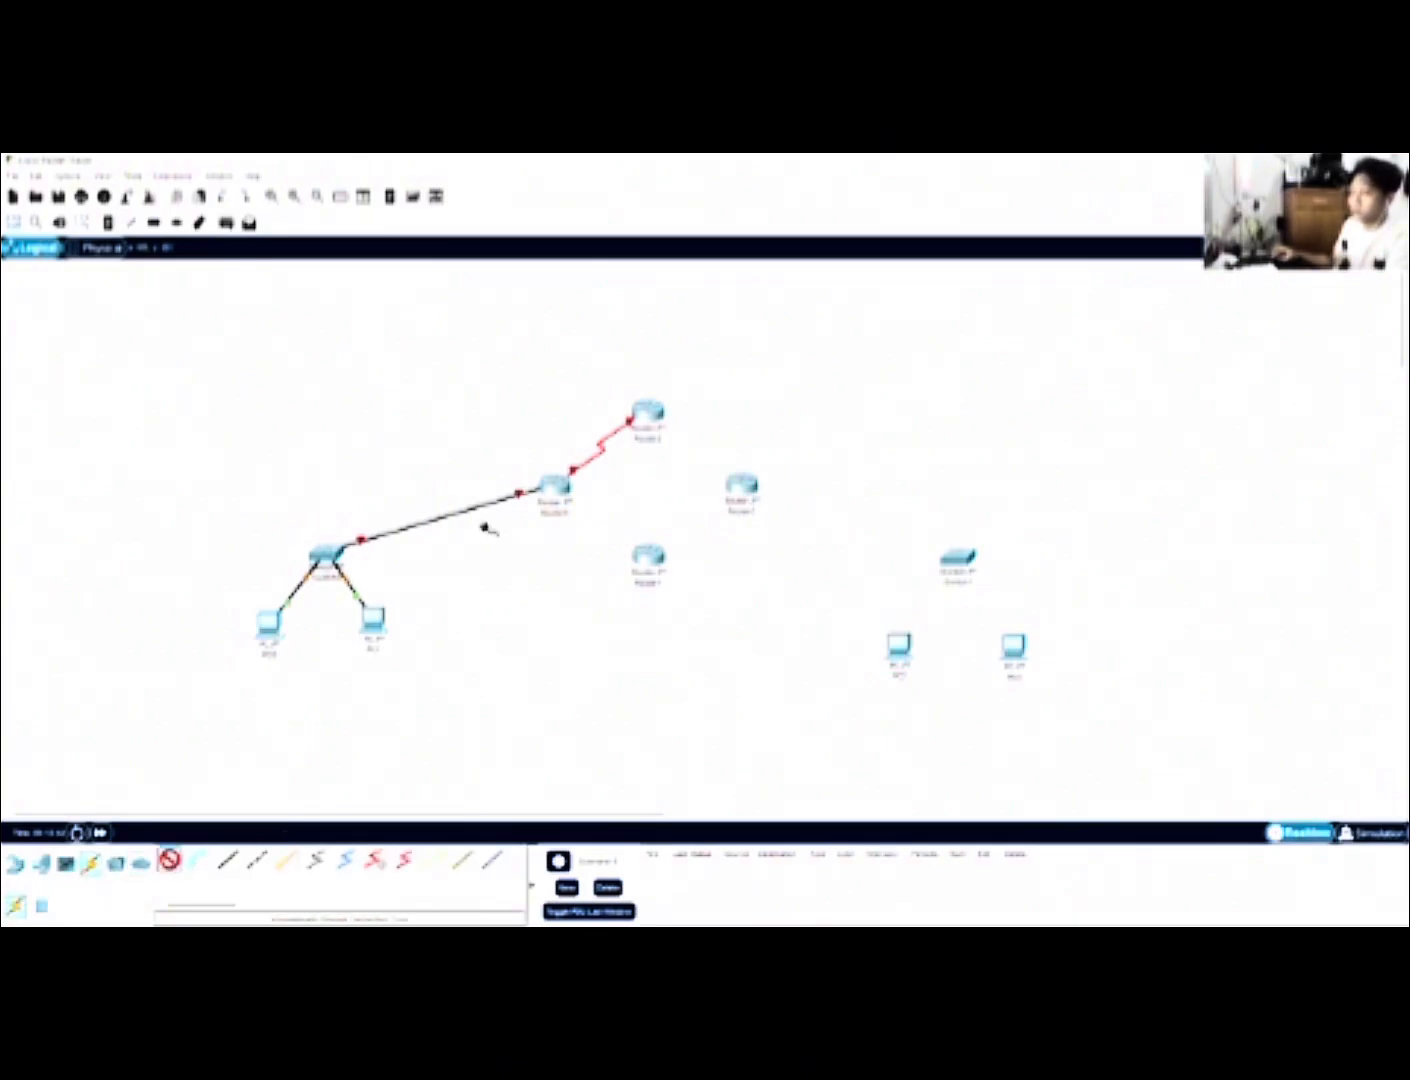
click(646, 411)
click(743, 485)
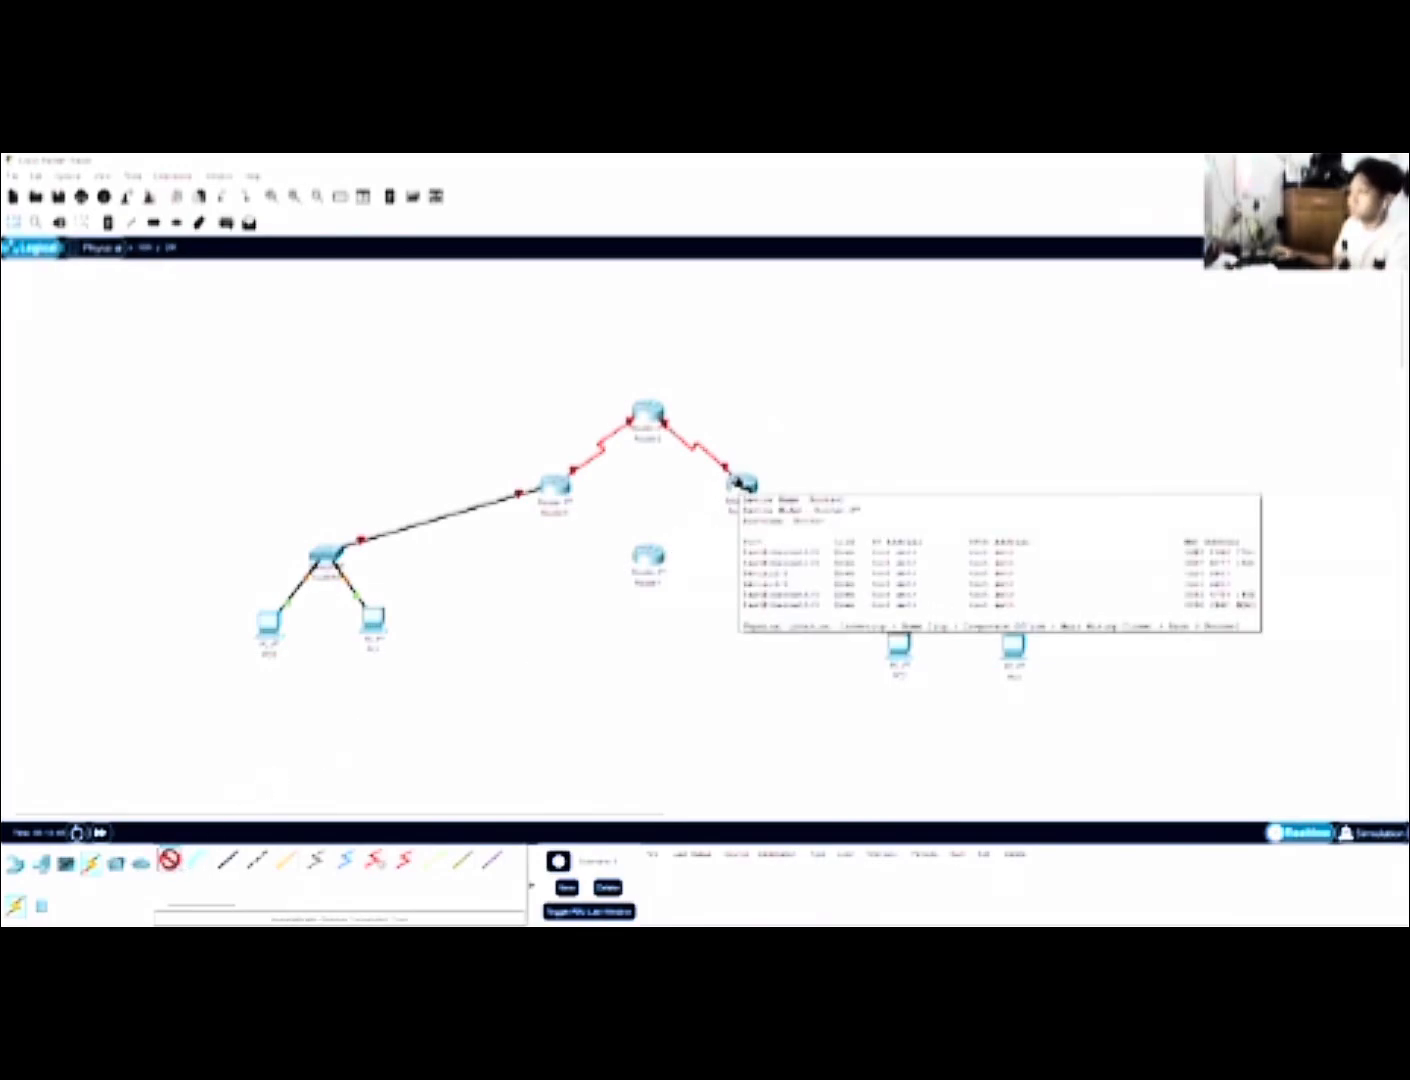
click(740, 485)
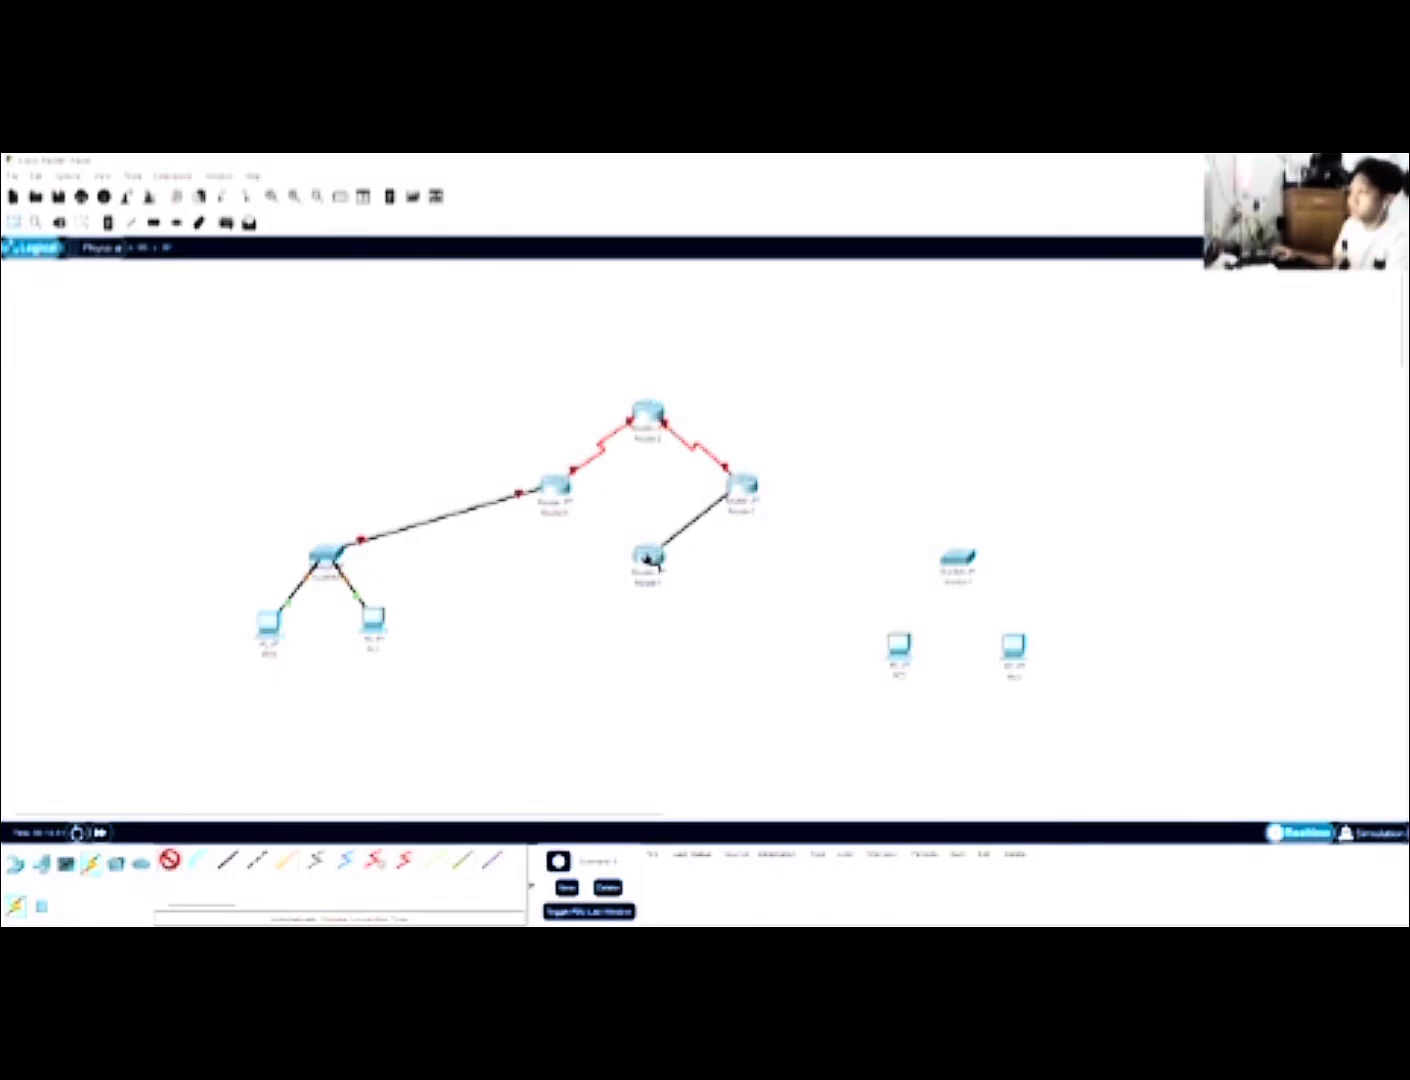
click(649, 556)
click(168, 859)
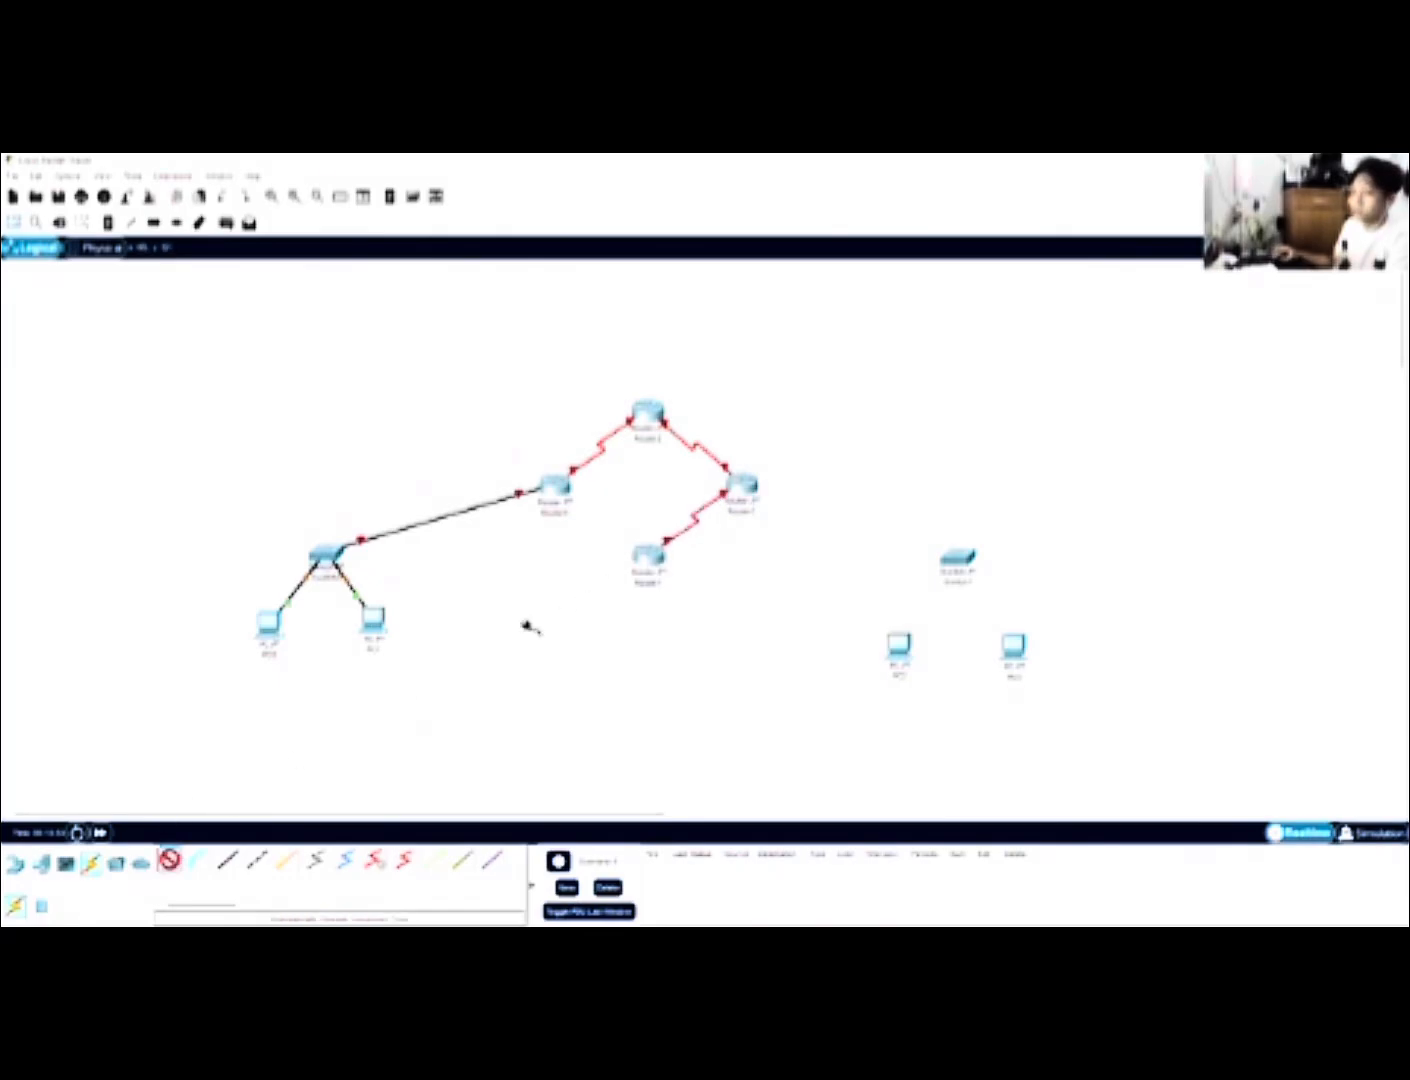
click(652, 556)
click(554, 487)
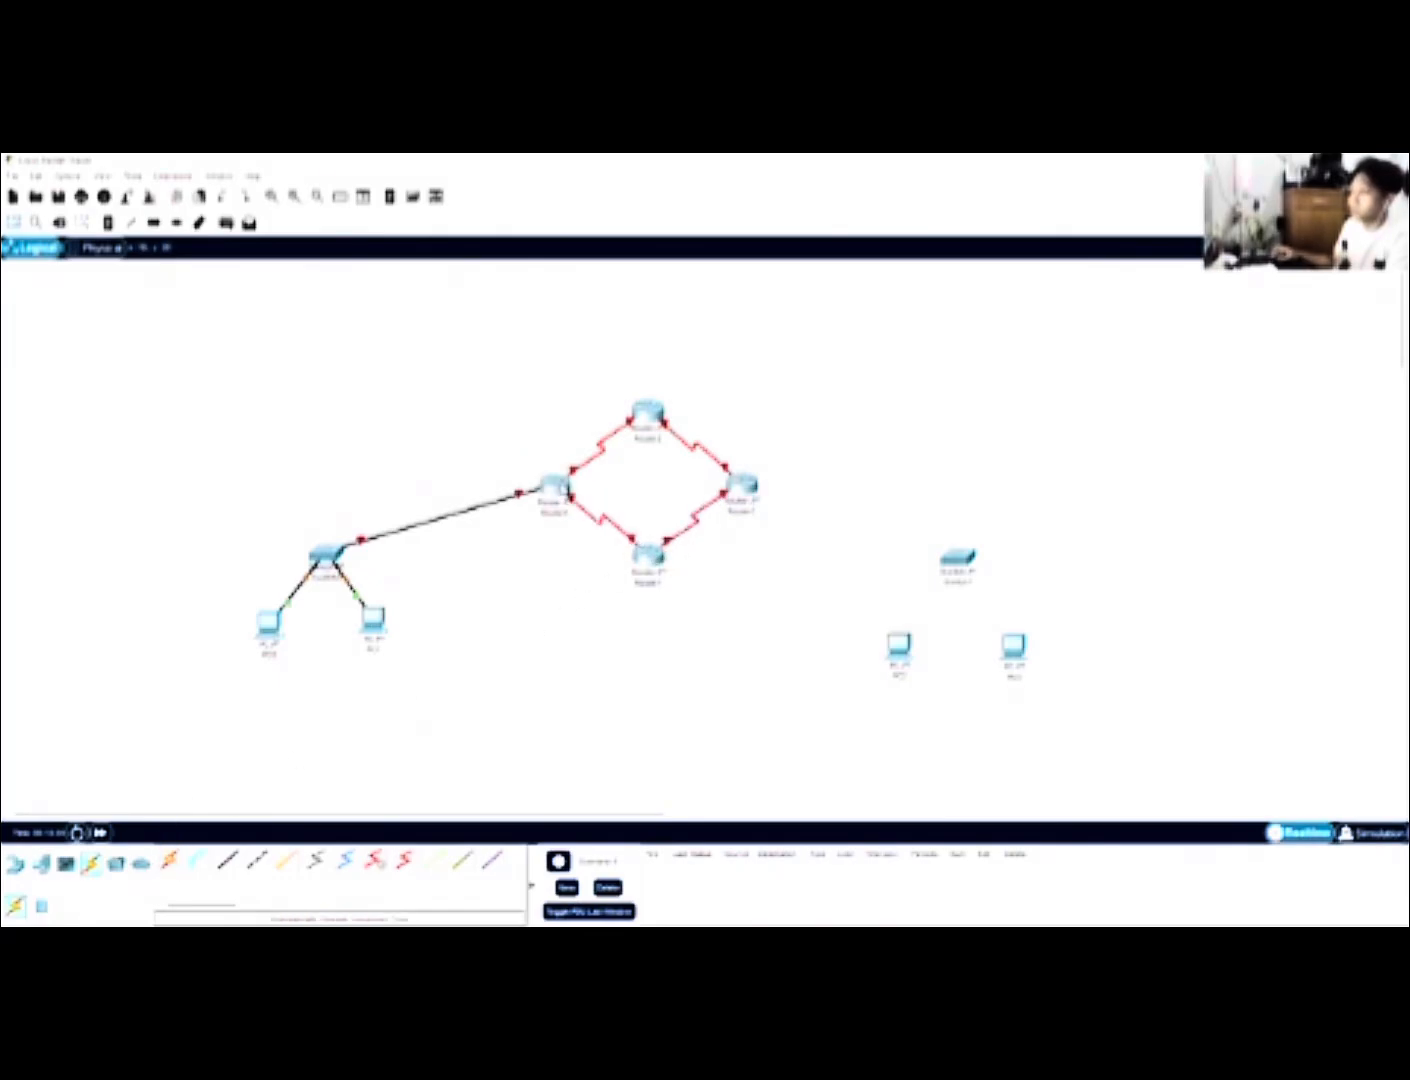
Connect both PCs below the right switch to that switch using the automatic connection type
click(169, 859)
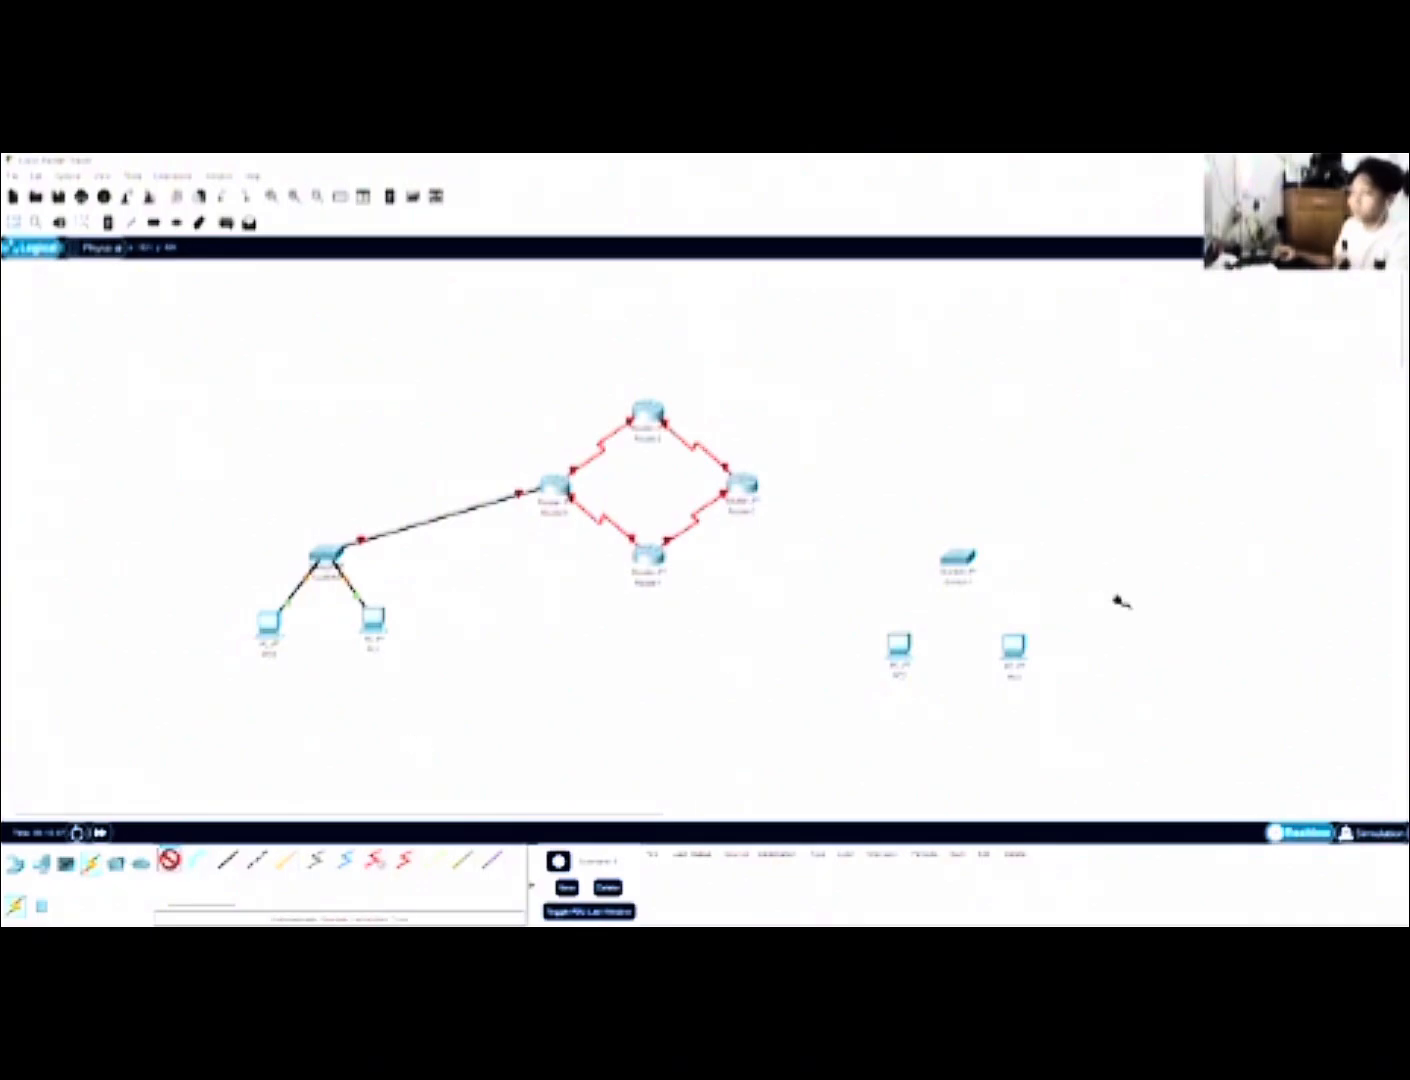
click(902, 648)
click(960, 557)
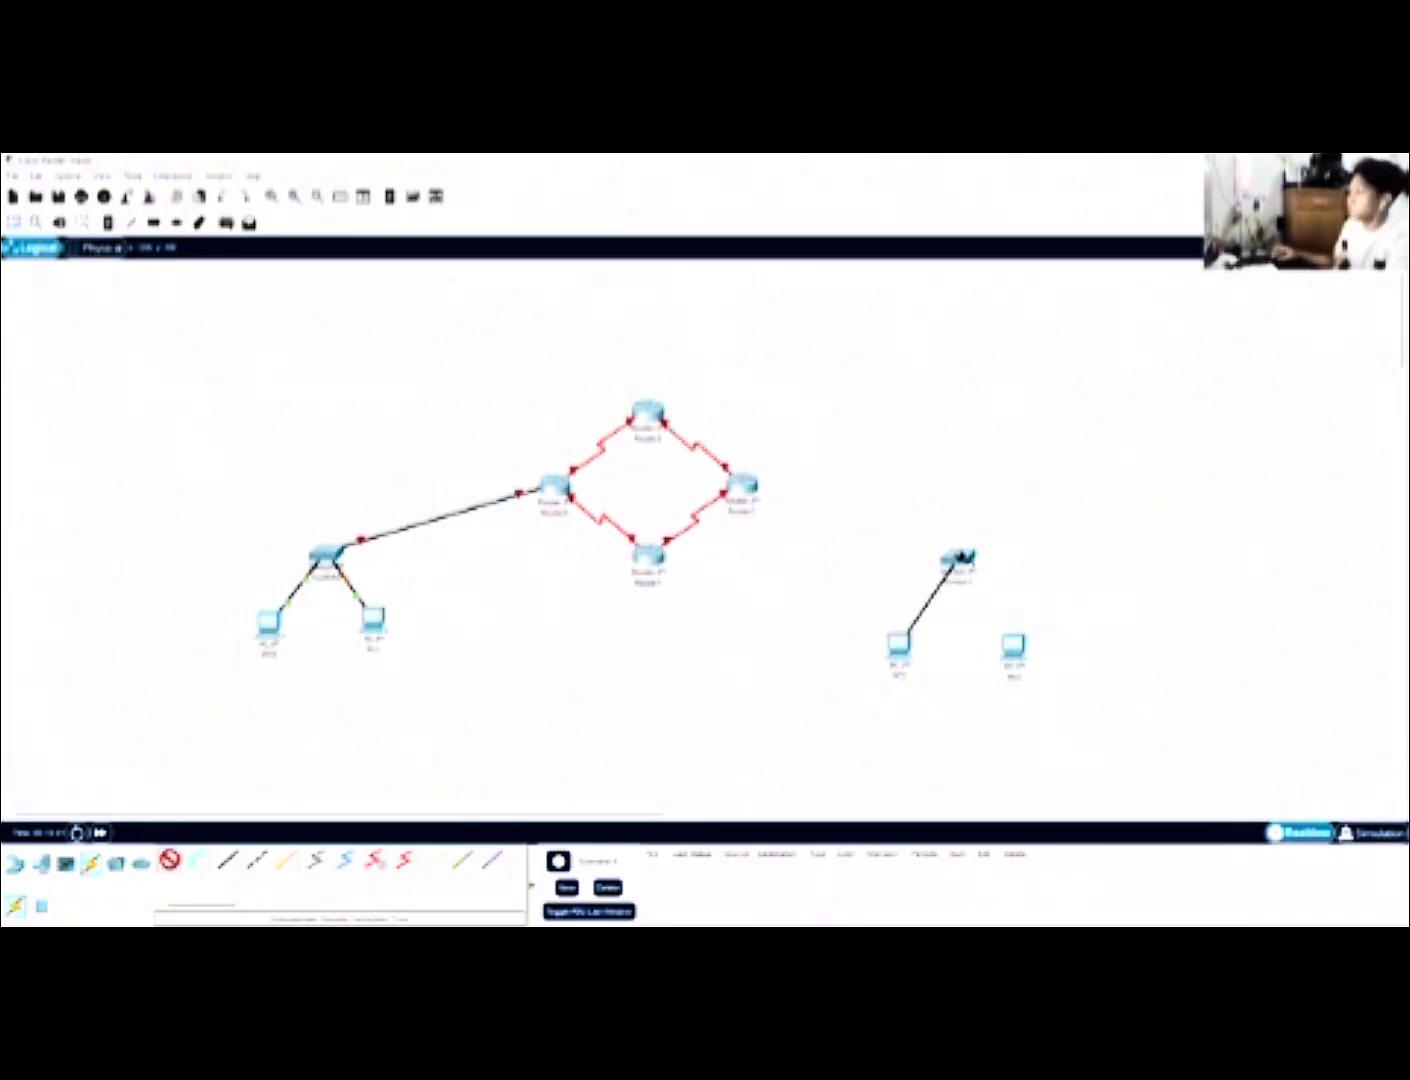
click(169, 860)
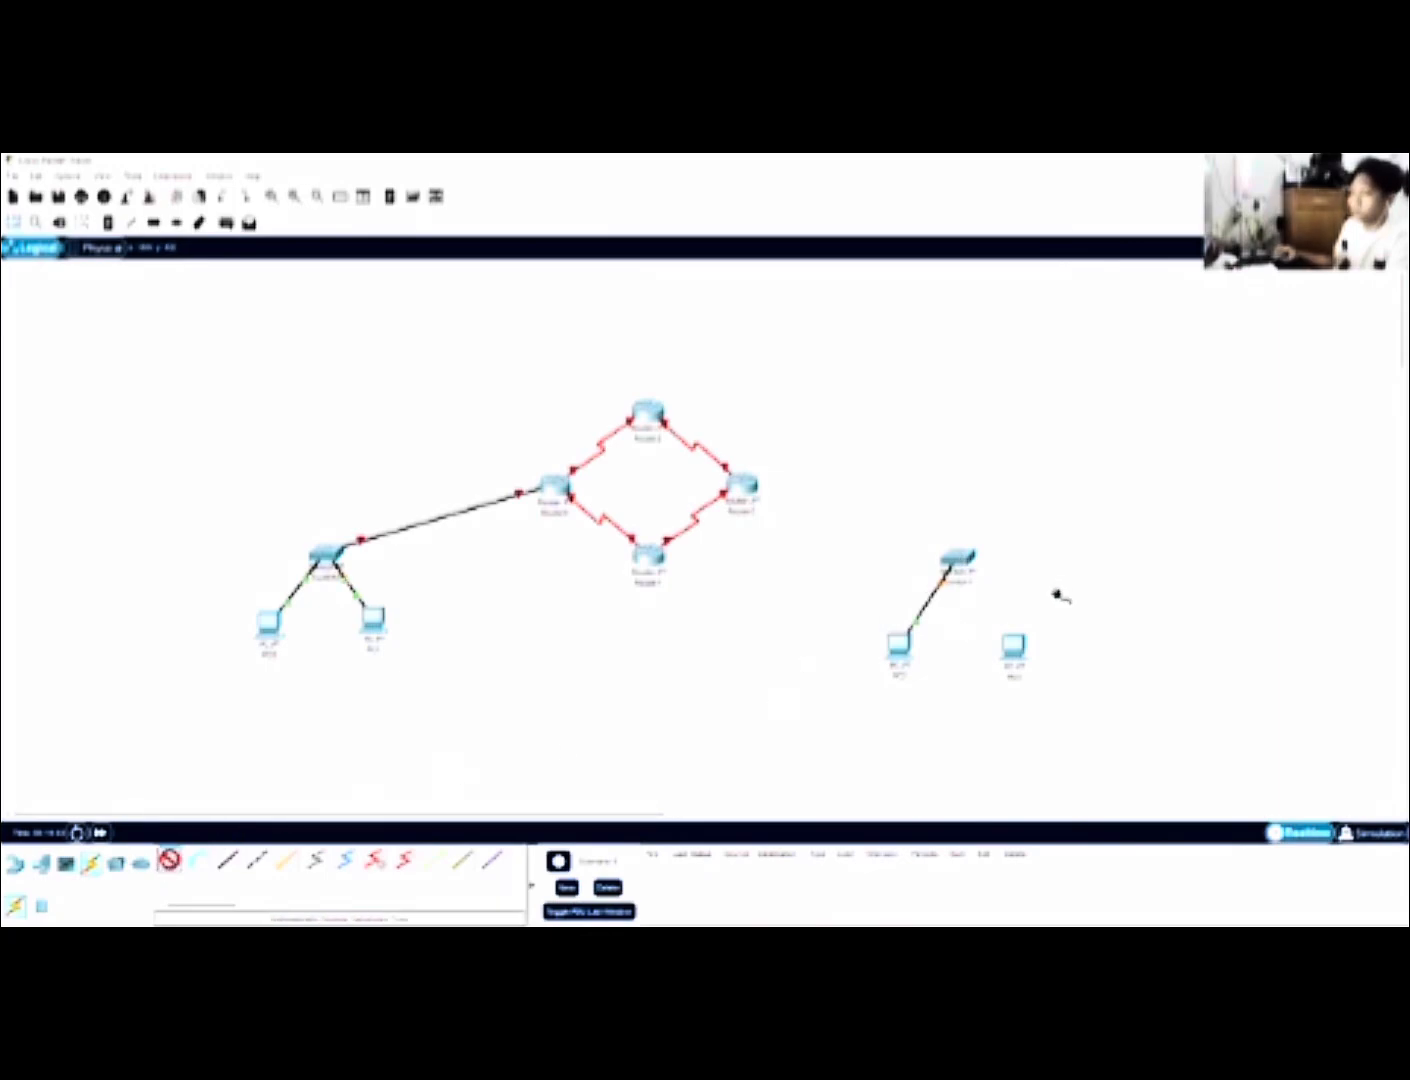
click(1013, 648)
click(958, 559)
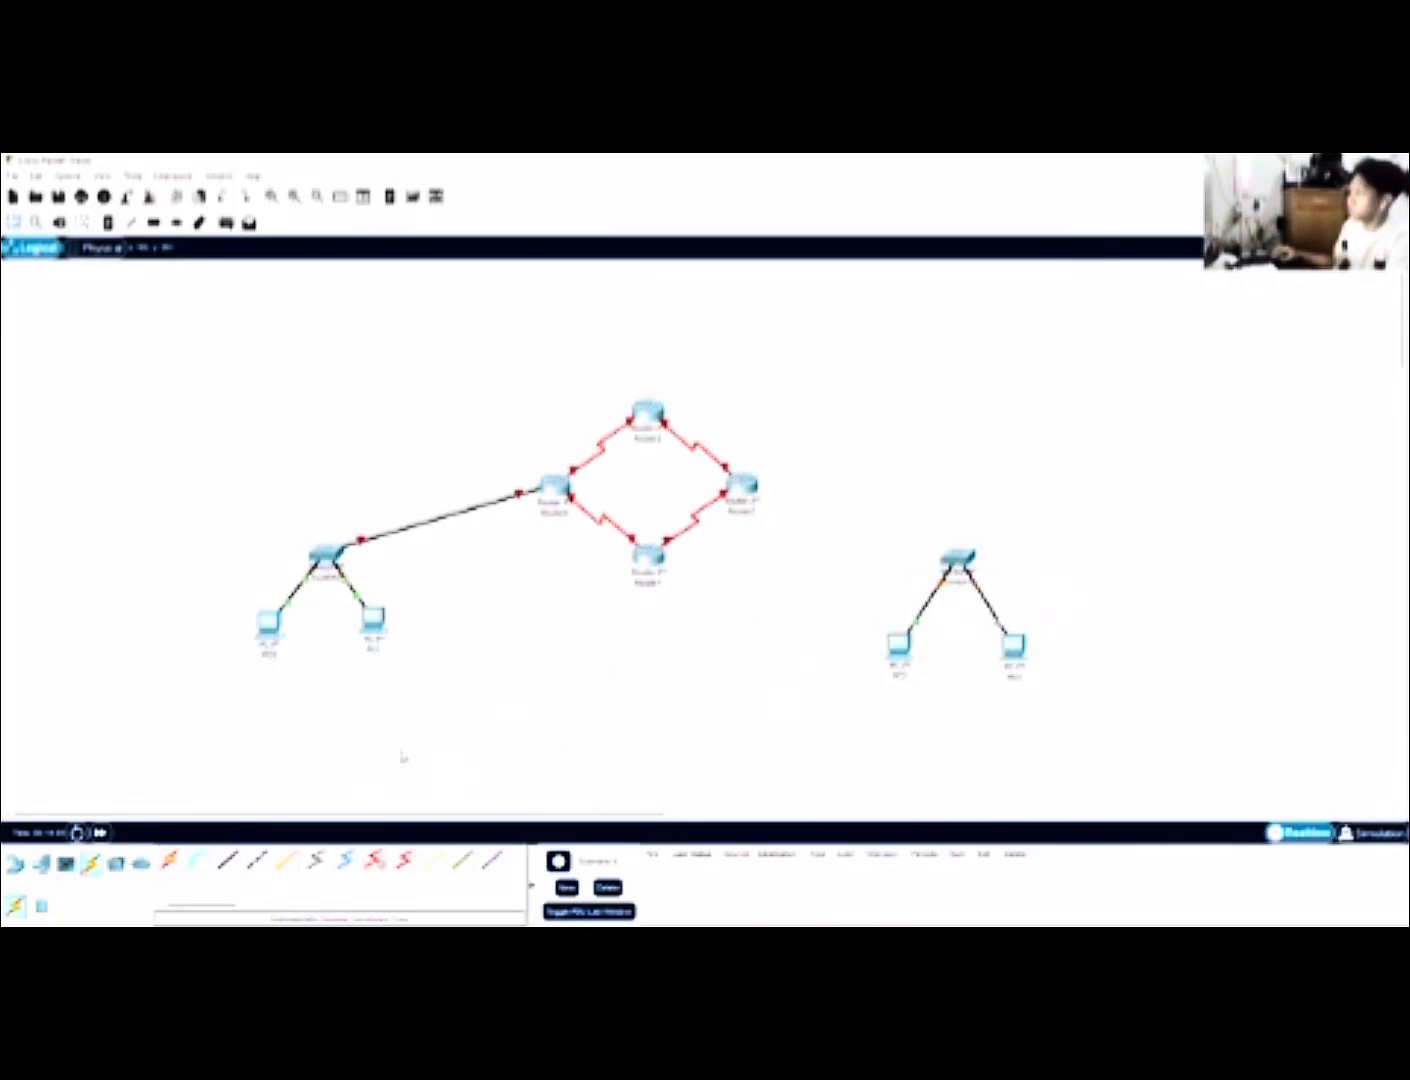
Connect the right switch to the right router of the diamond using the automatic connection type
click(168, 859)
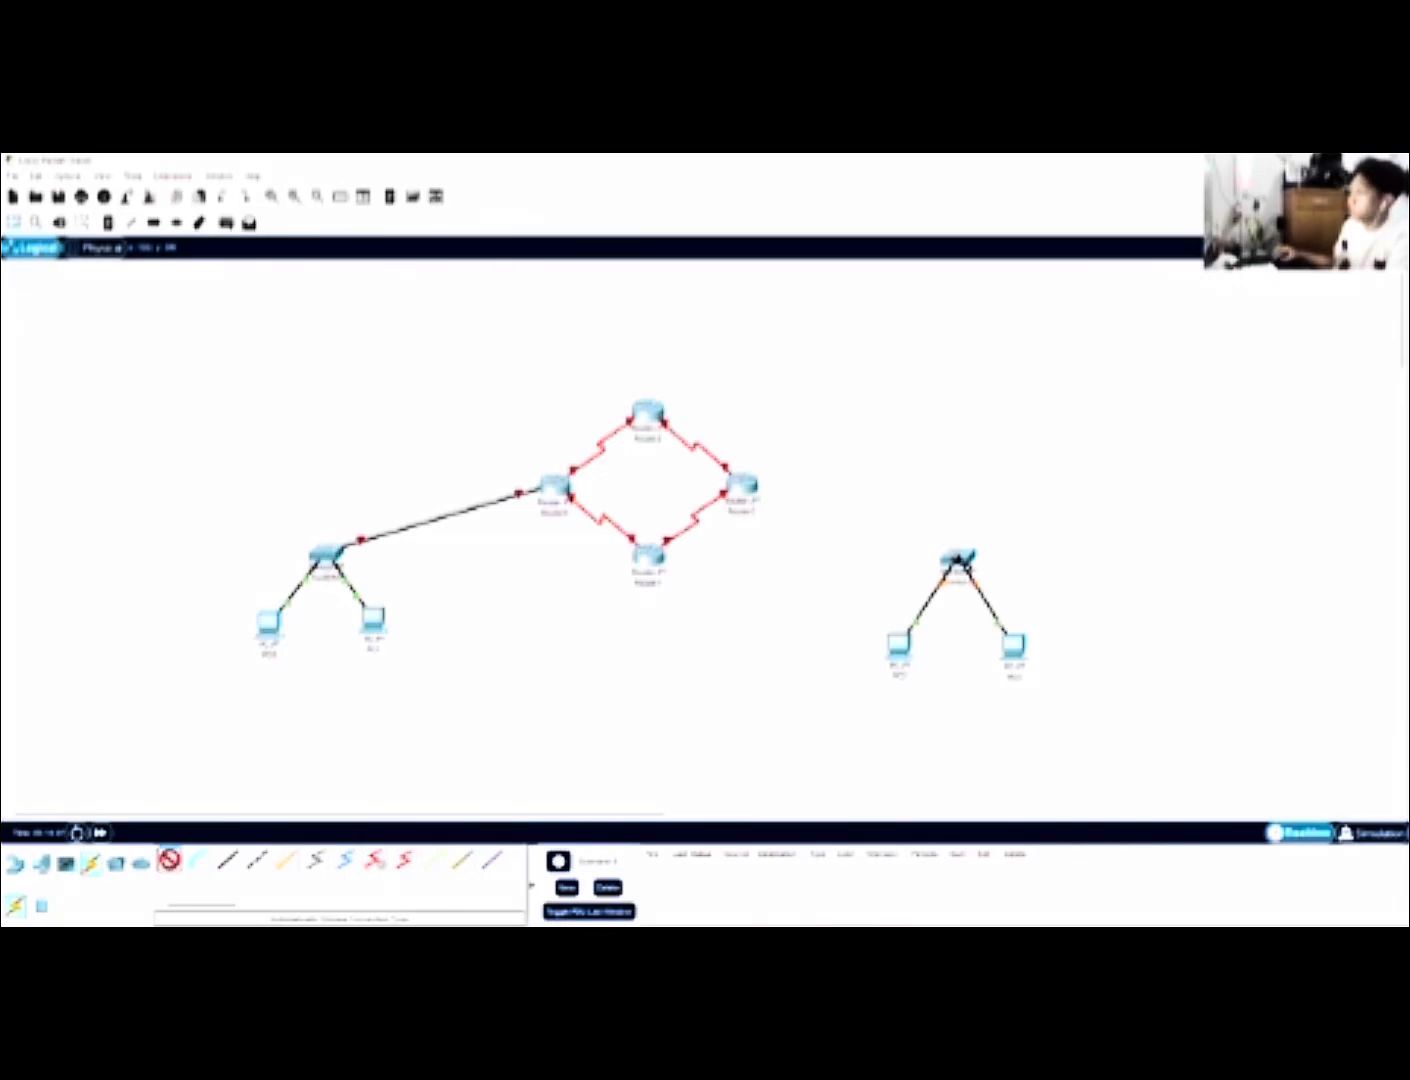
click(958, 559)
click(745, 485)
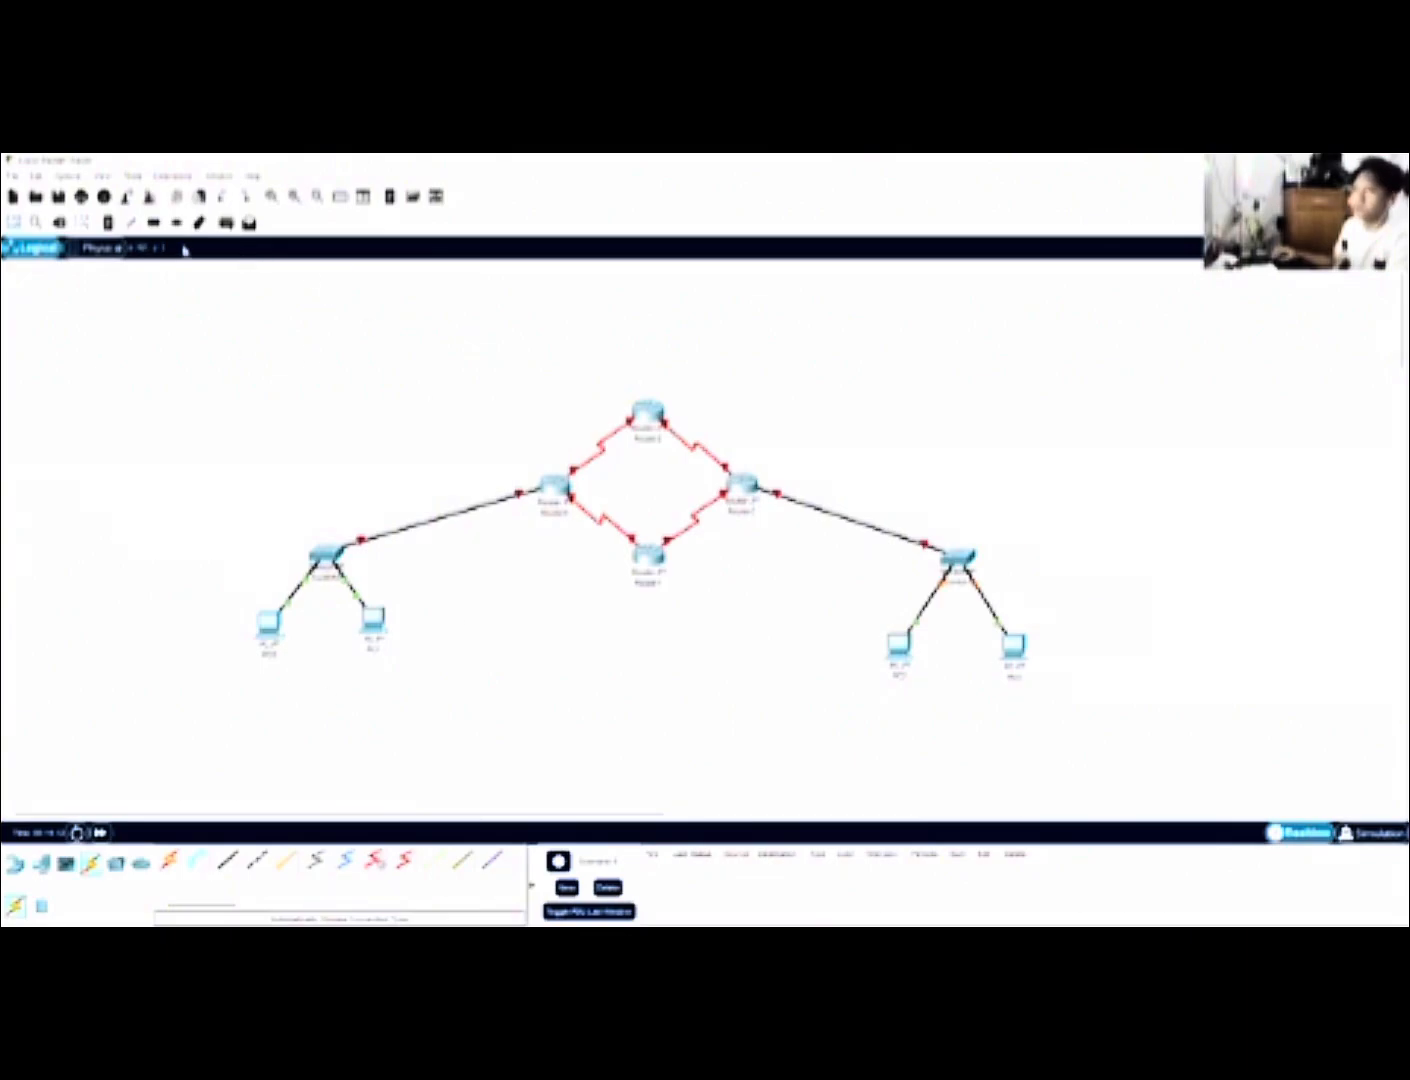
Draw an unfilled rectangle with a blue outline around the left switch and its two PCs
click(150, 222)
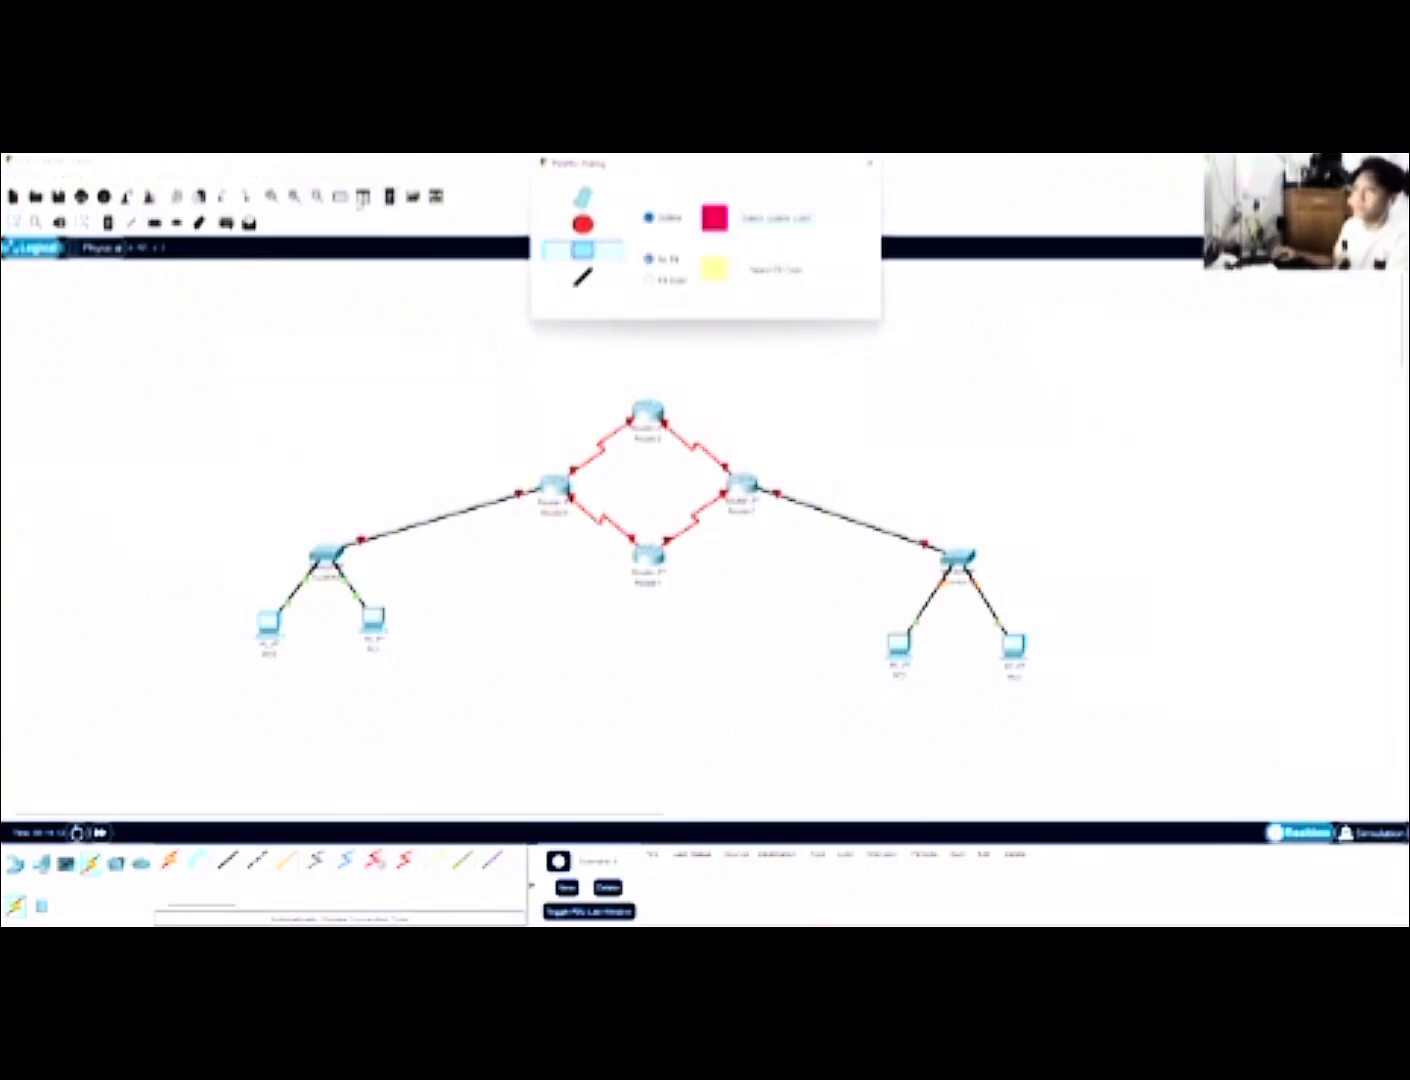
click(754, 226)
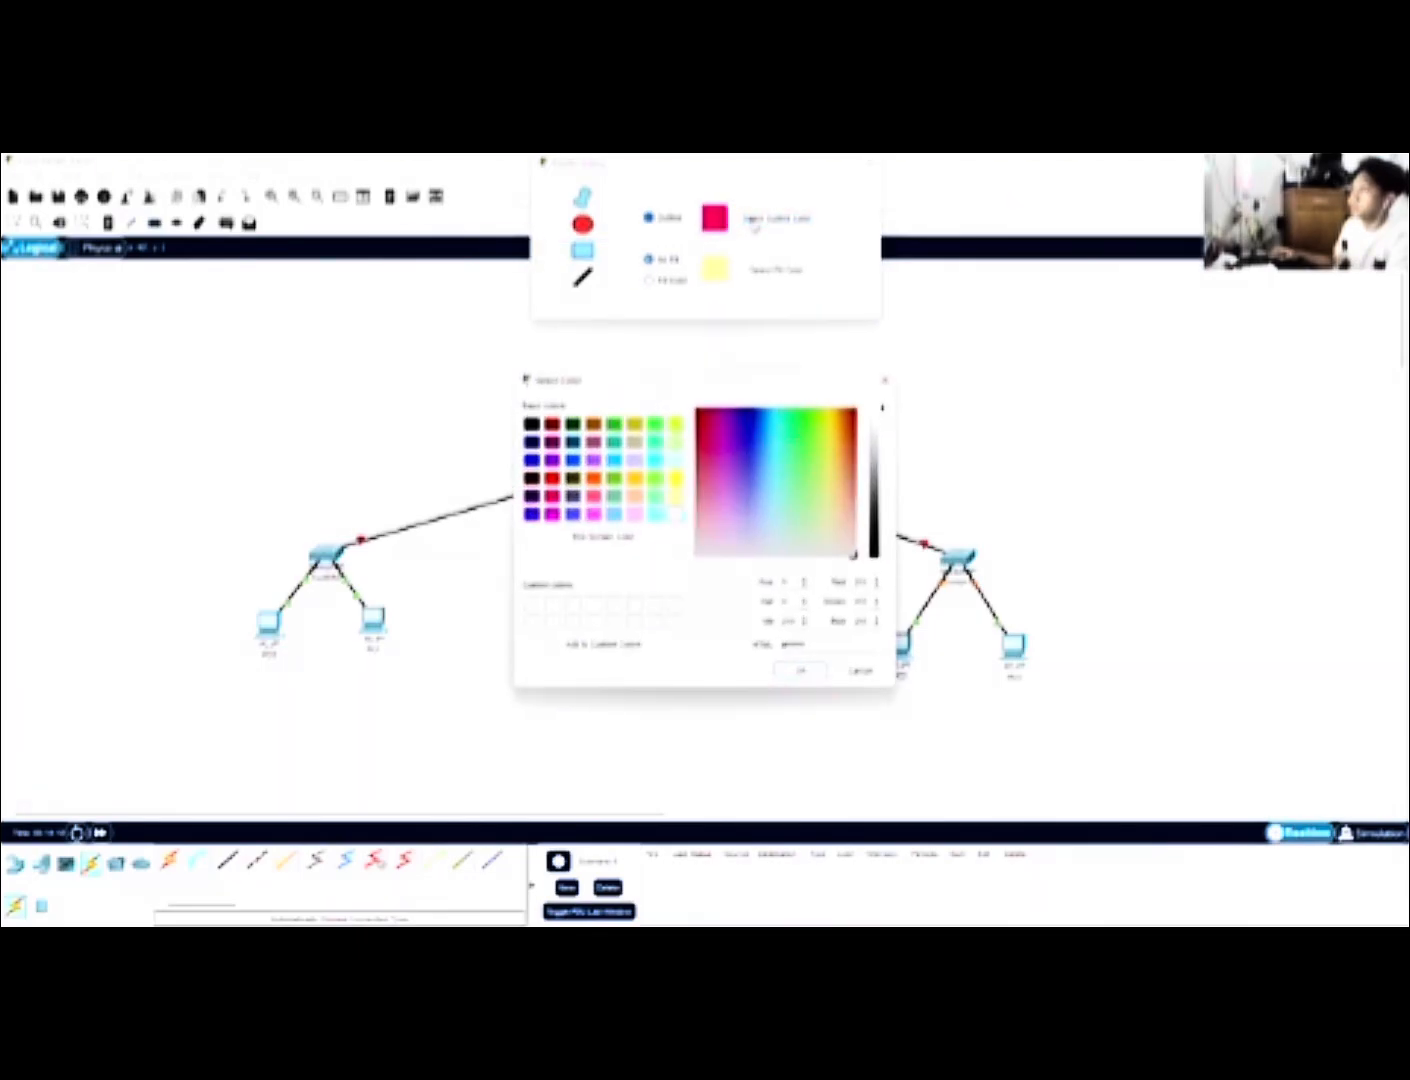
click(575, 516)
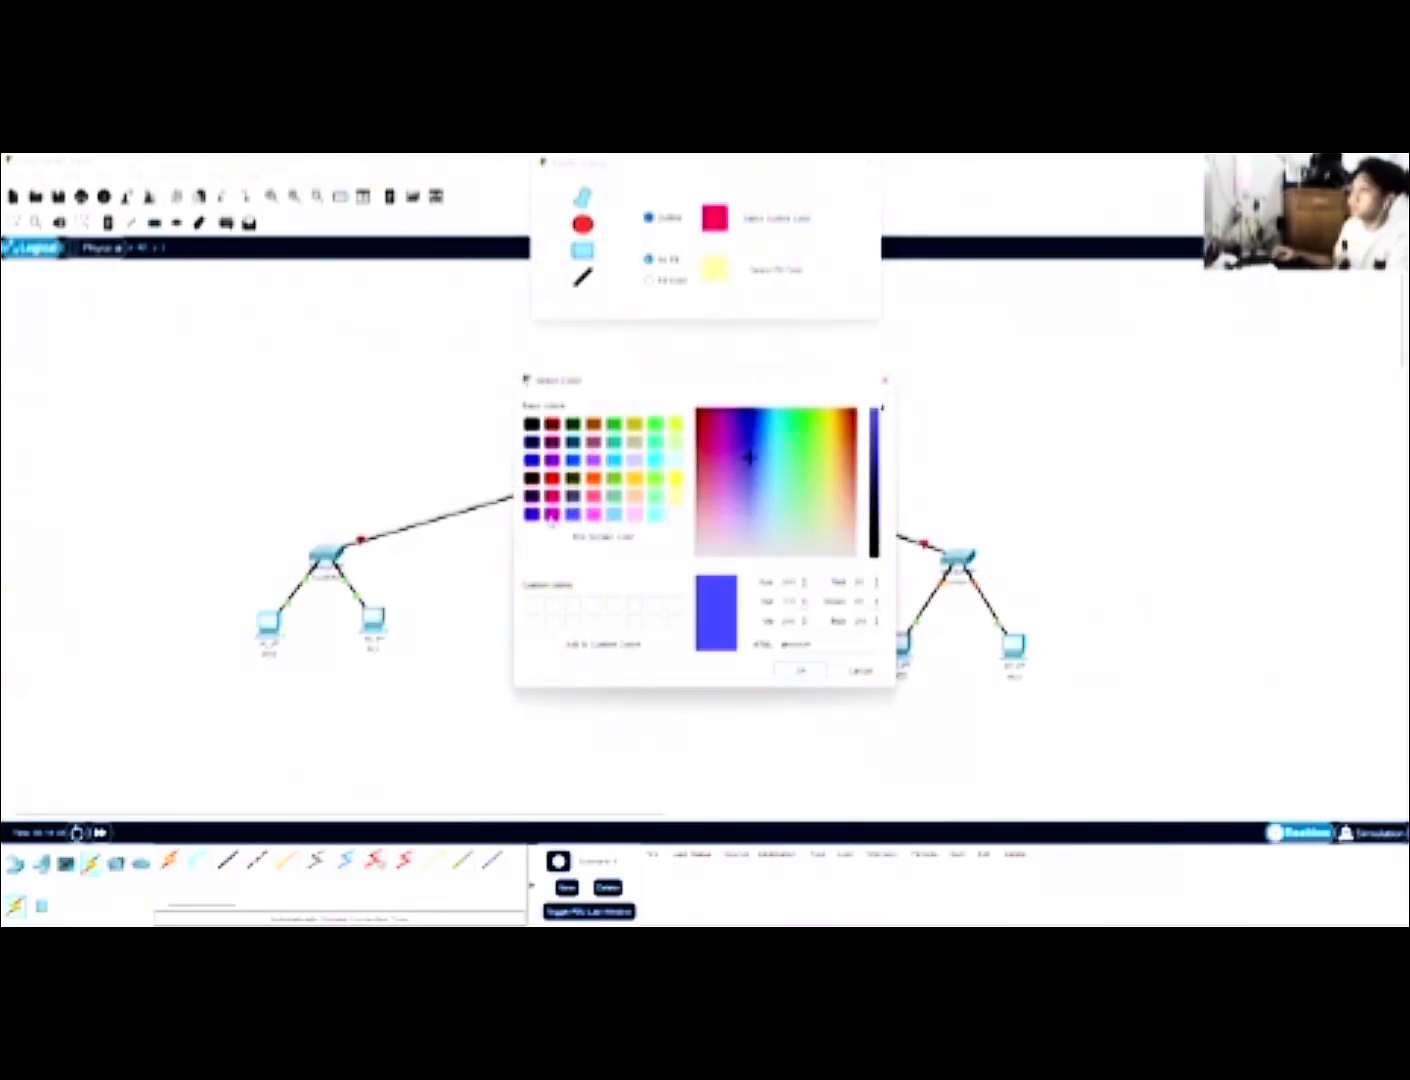
click(787, 676)
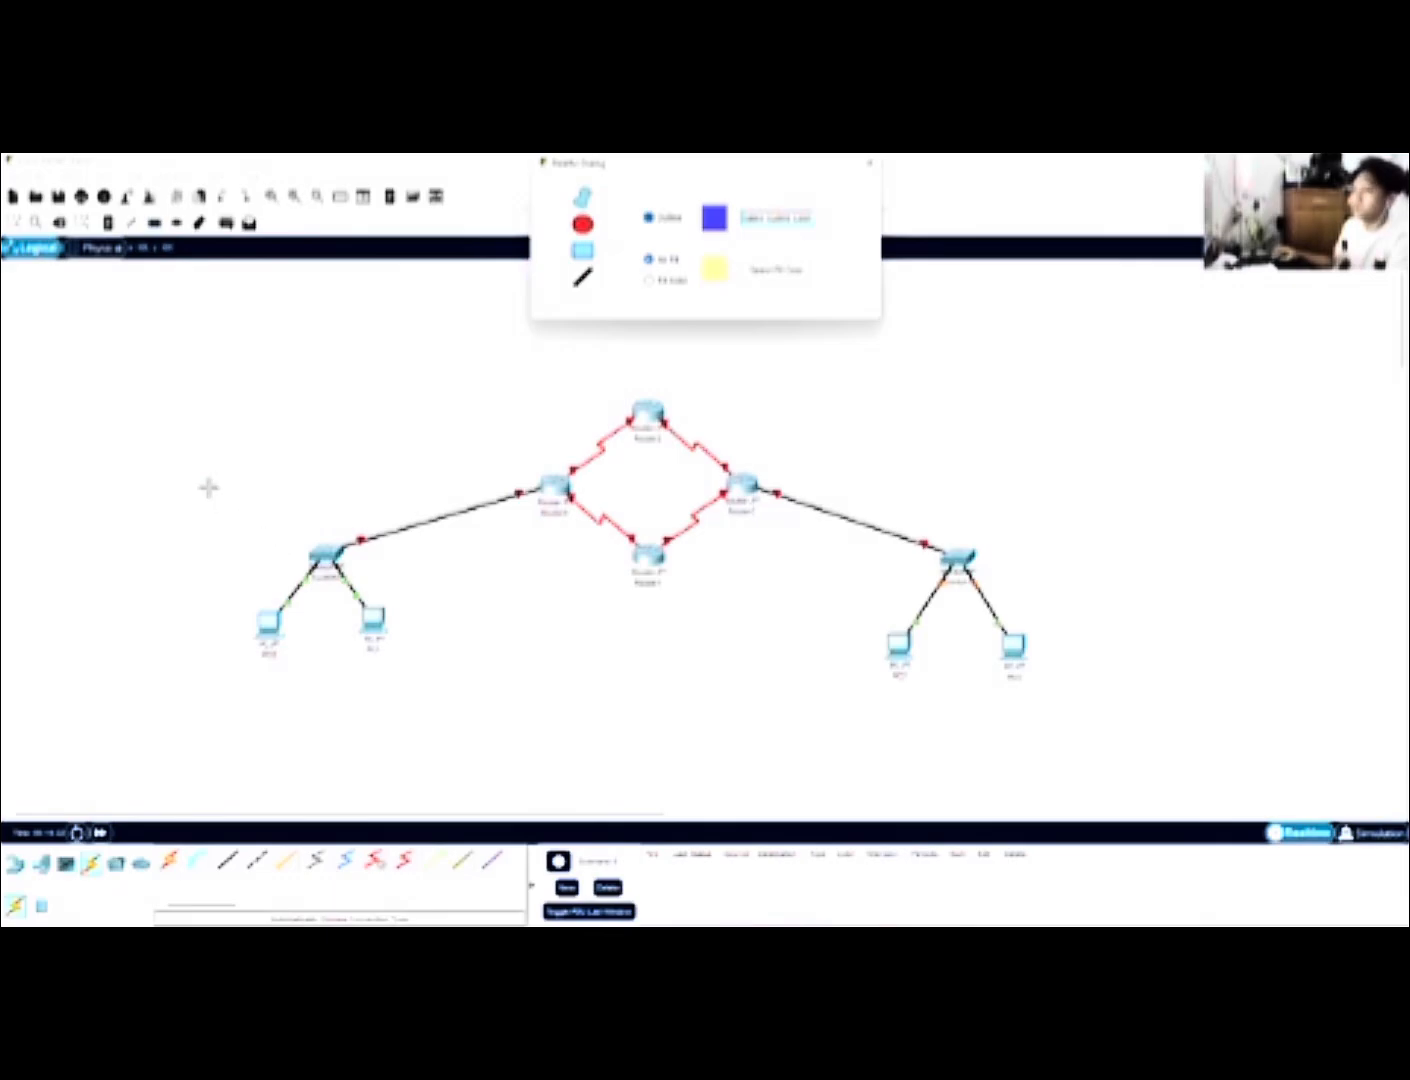
mouse_move(176, 458)
mouse_down()
mouse_move(507, 686)
mouse_move(441, 692)
mouse_move(451, 713)
mouse_up()
Choose purple as the fill colour and draw a second rectangle around the right switch and its two PCs
click(774, 270)
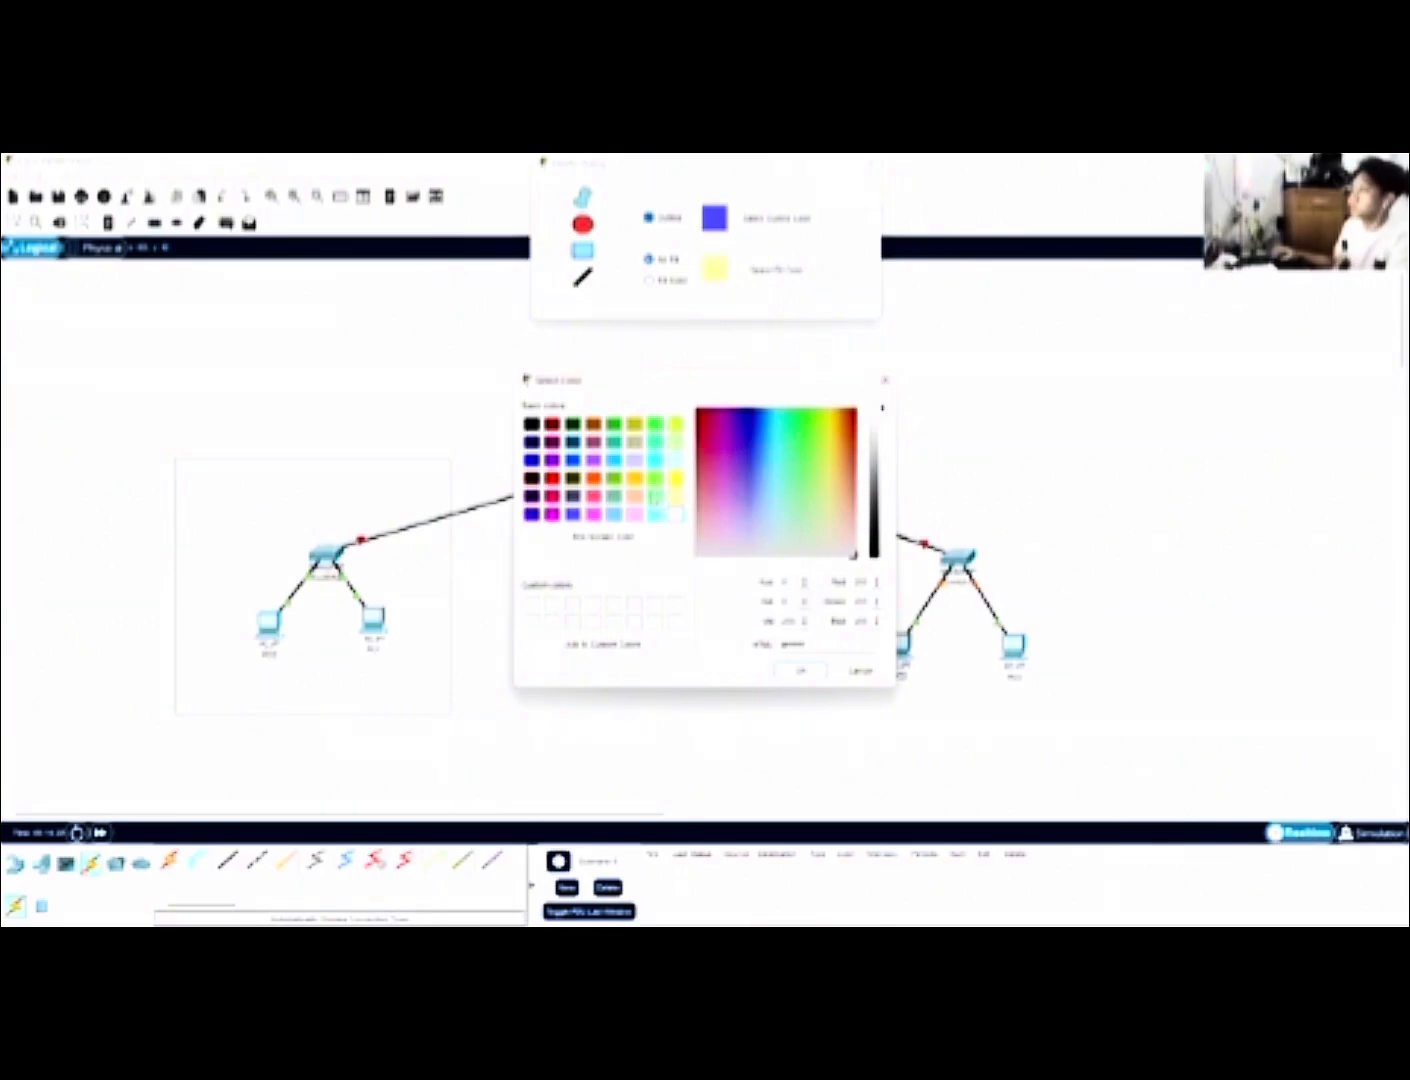
click(656, 462)
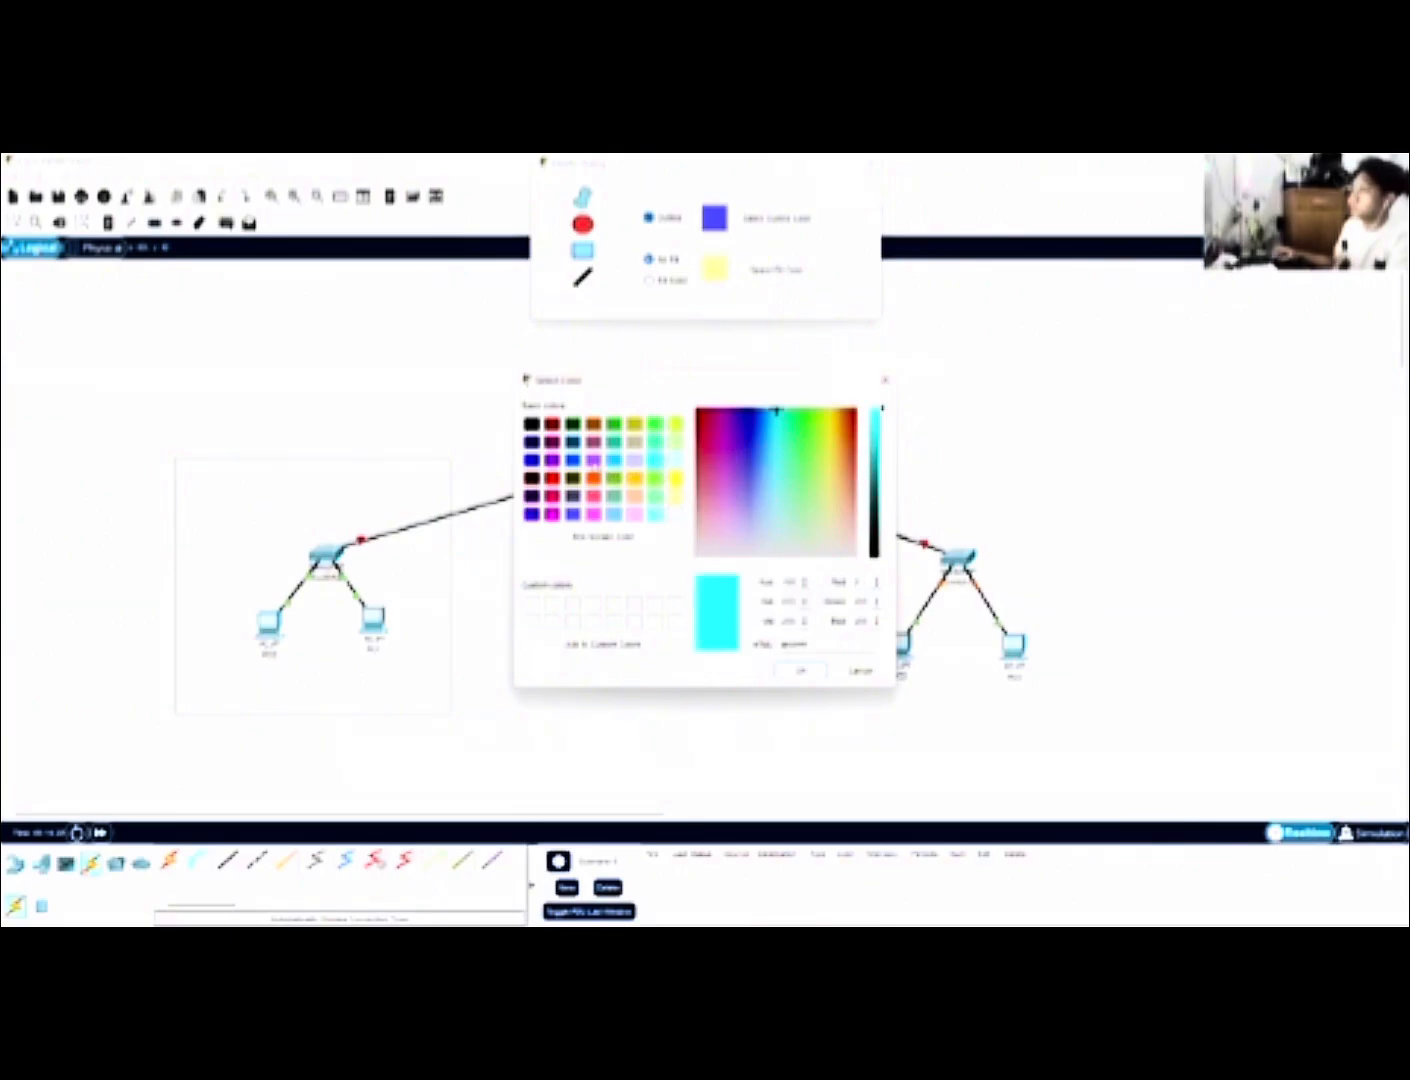
click(593, 461)
click(802, 669)
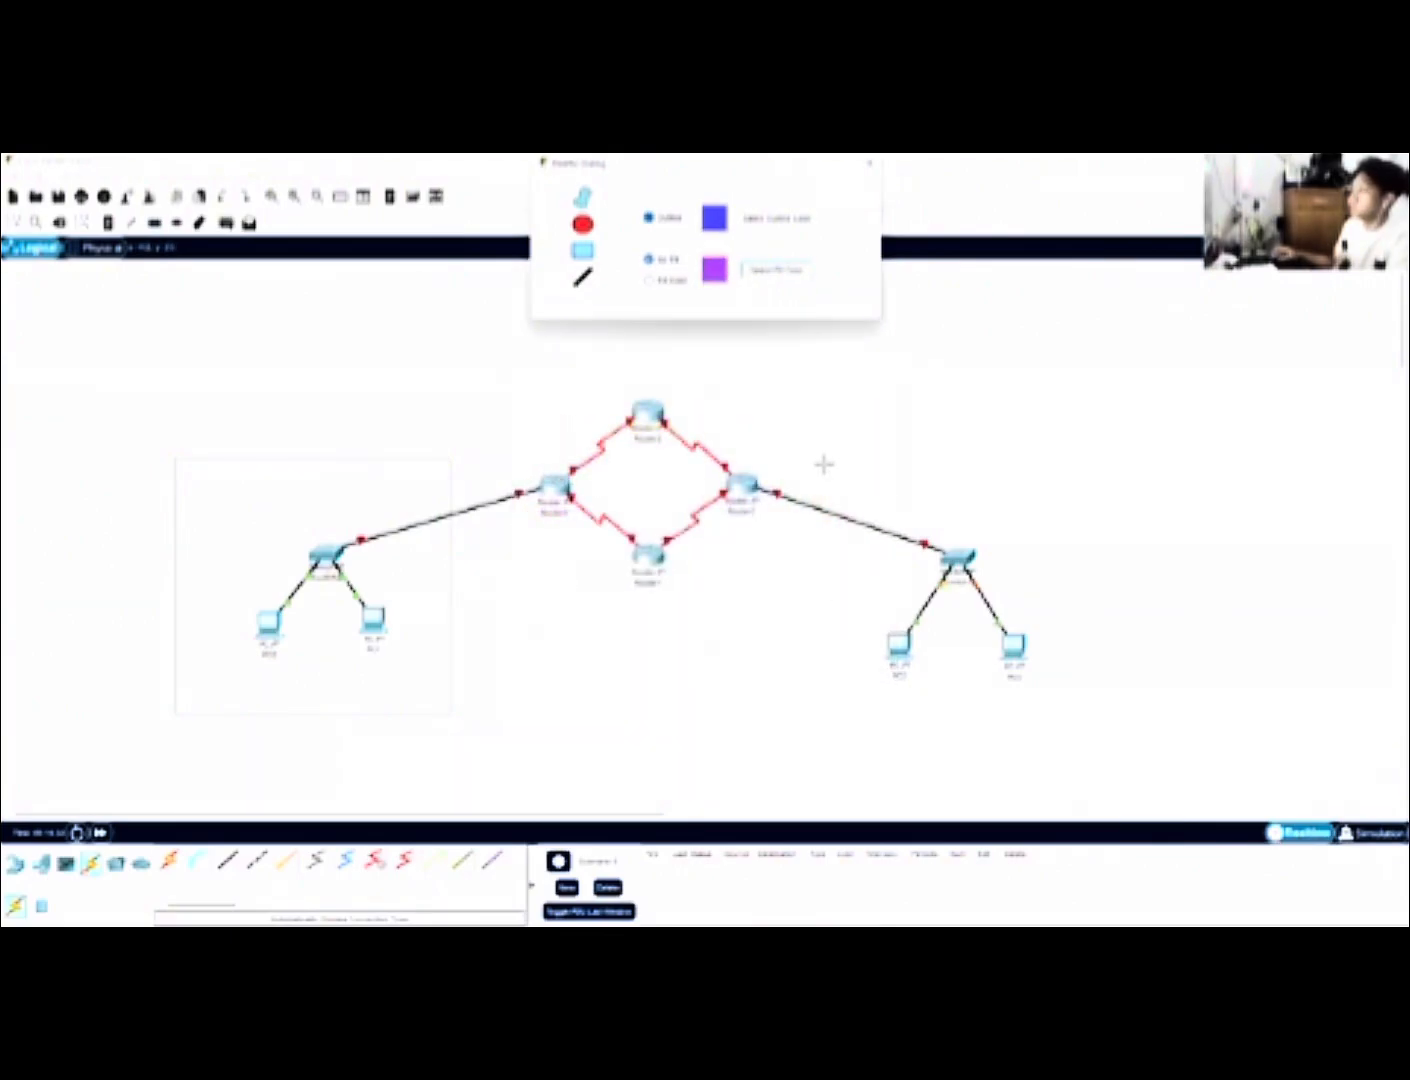
drag(823, 462, 1085, 712)
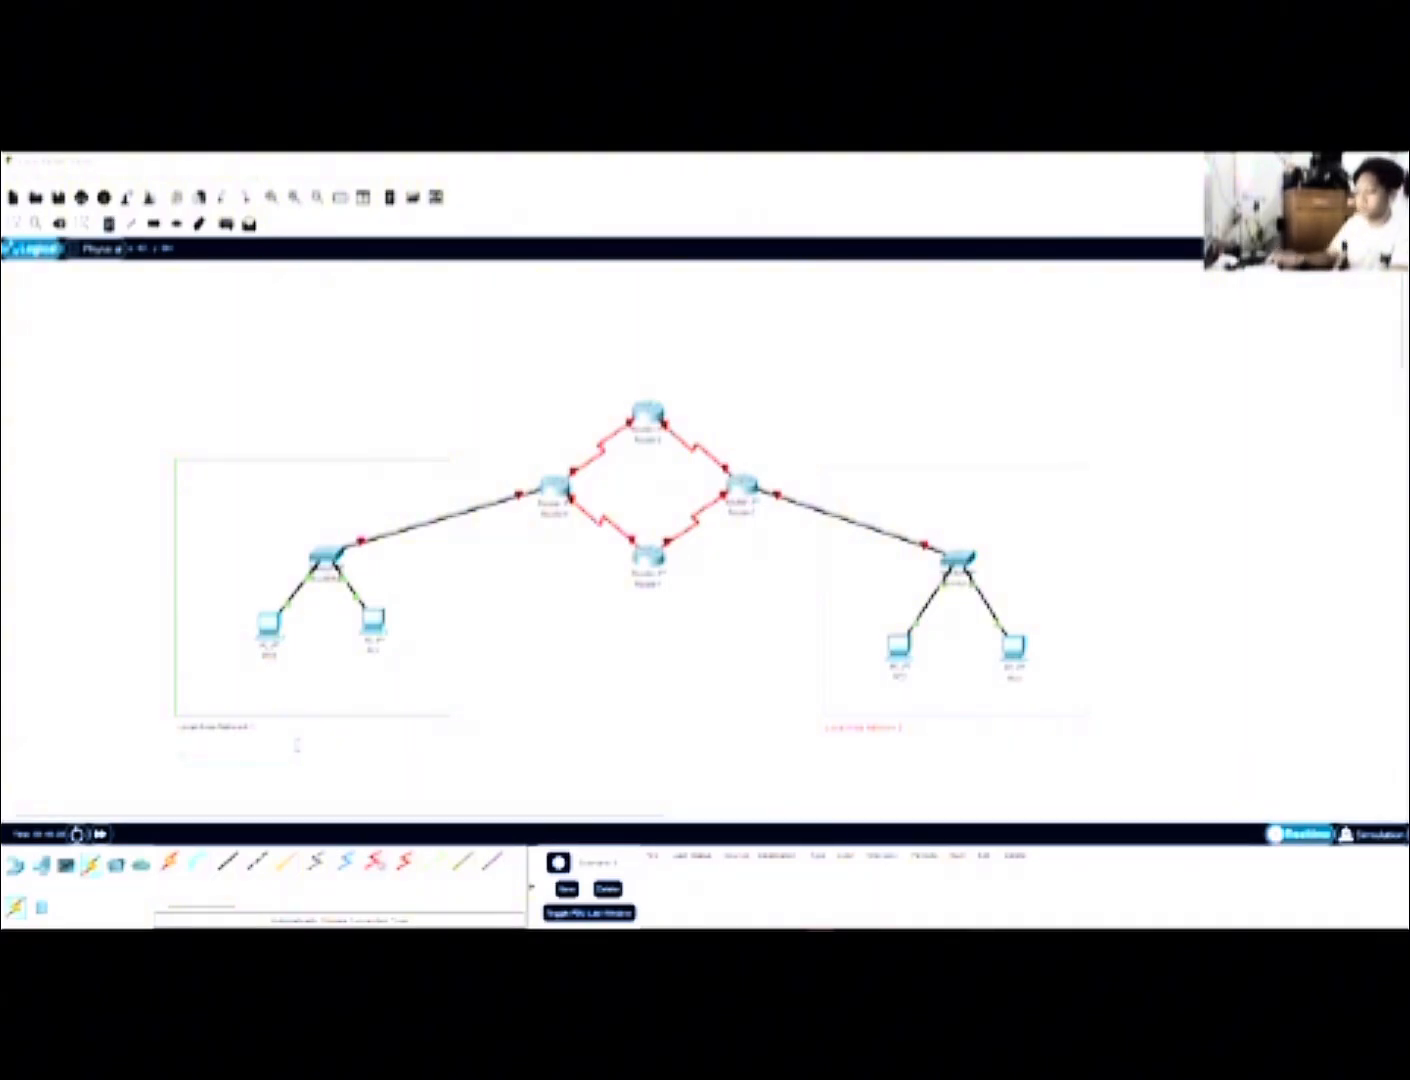
Add host-count notes below the left and right local area network labels
text(192)
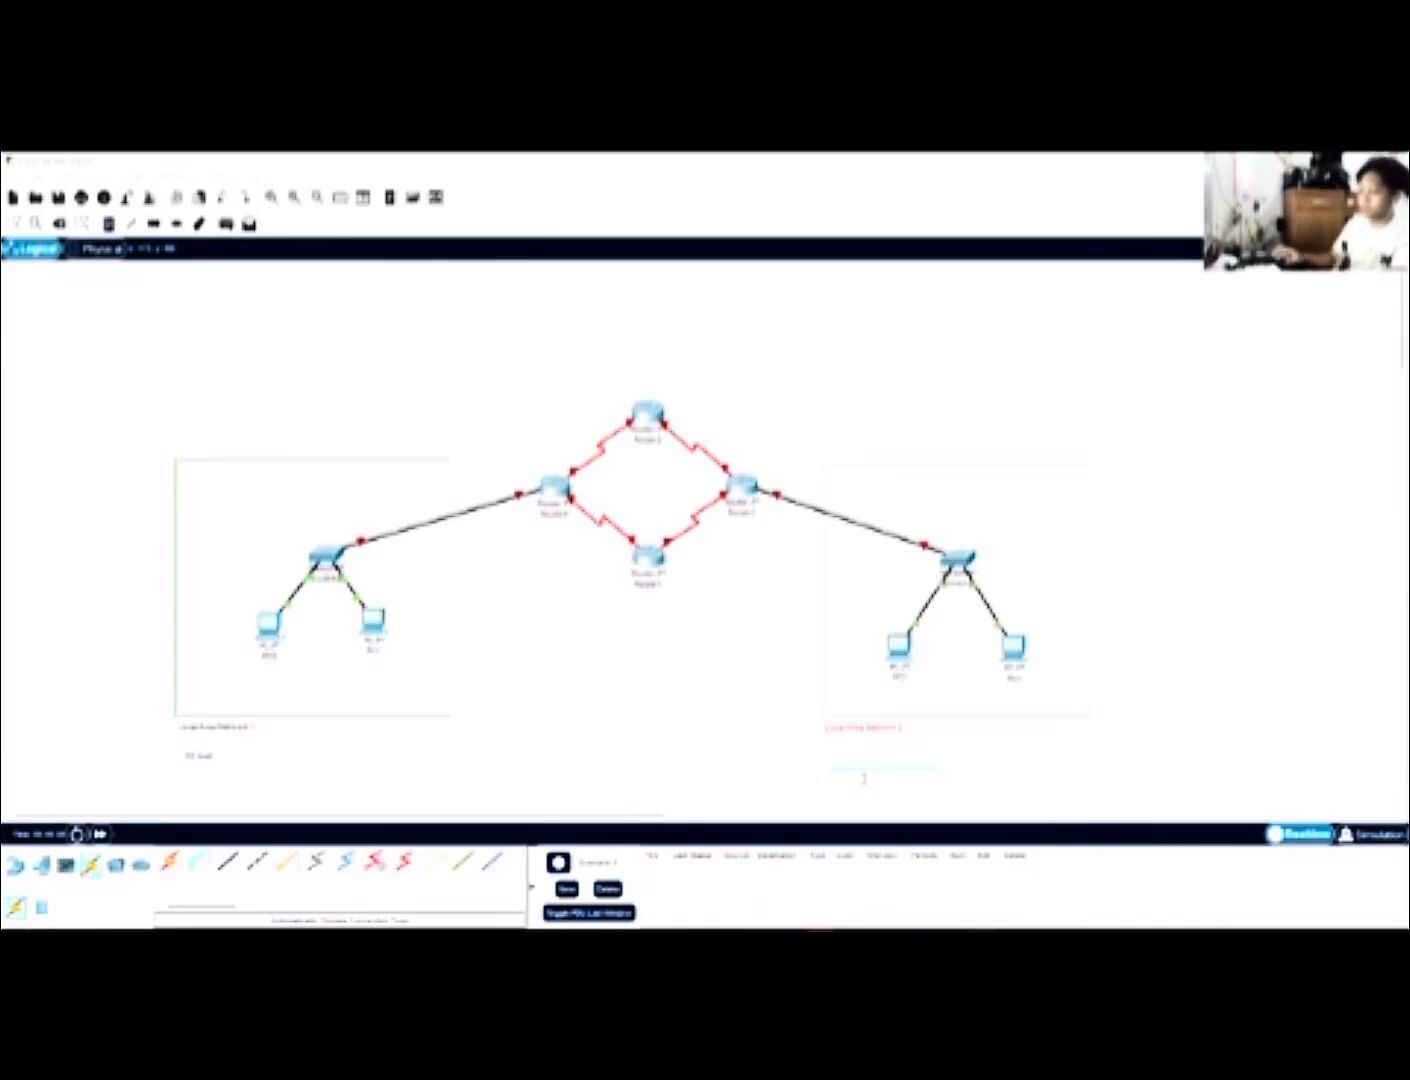
click(863, 778)
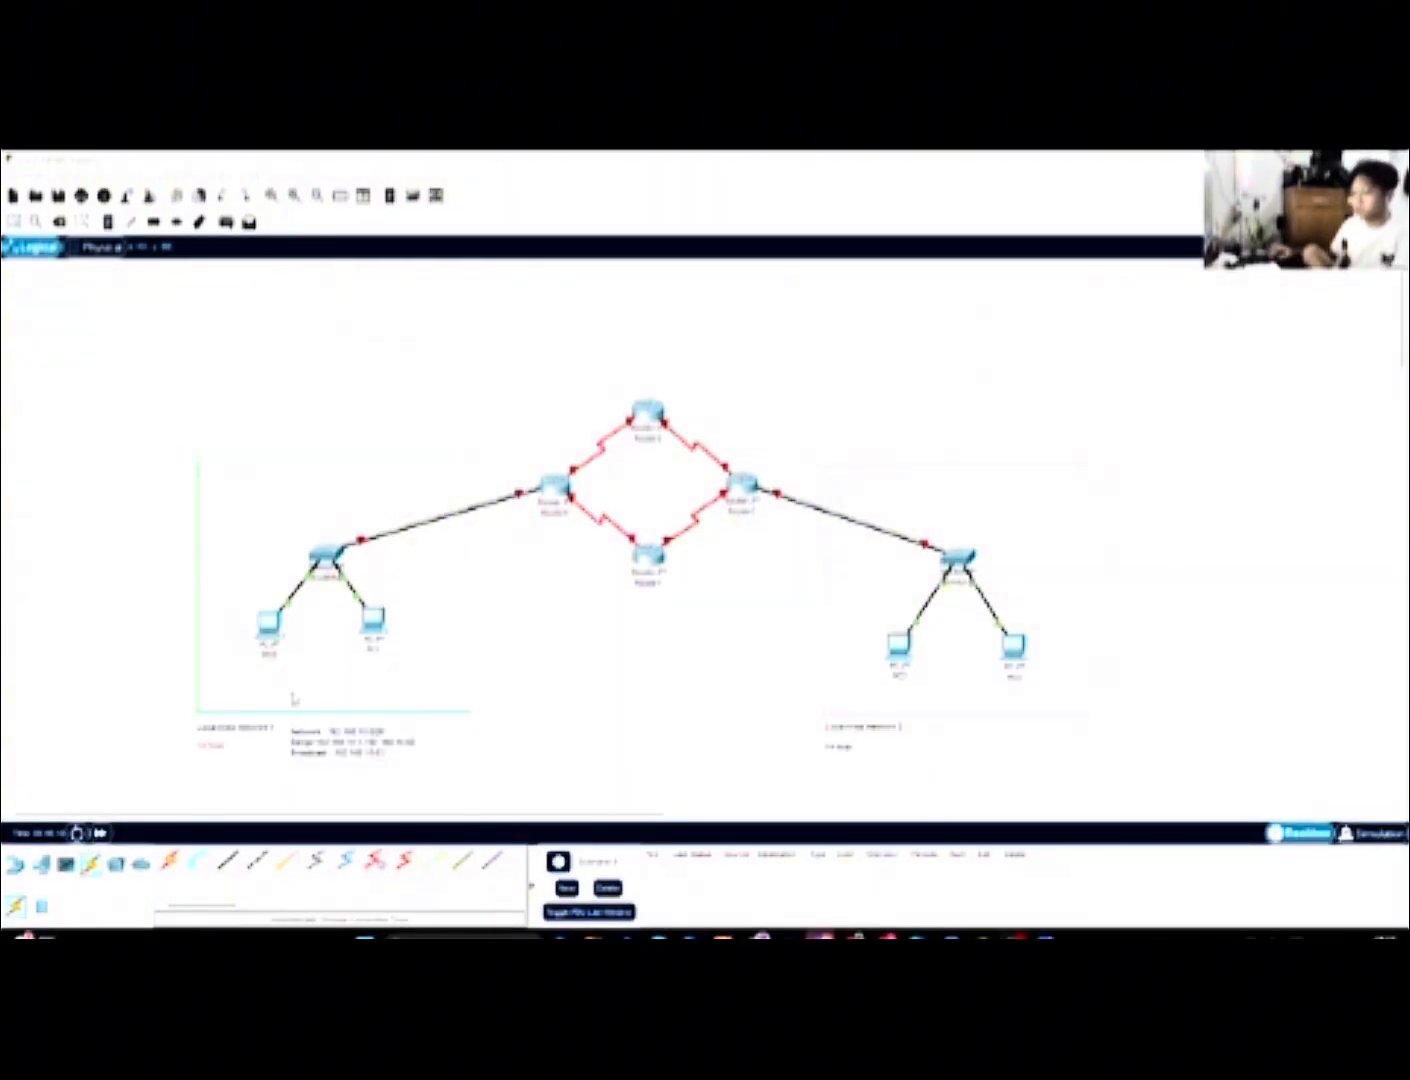
click(346, 749)
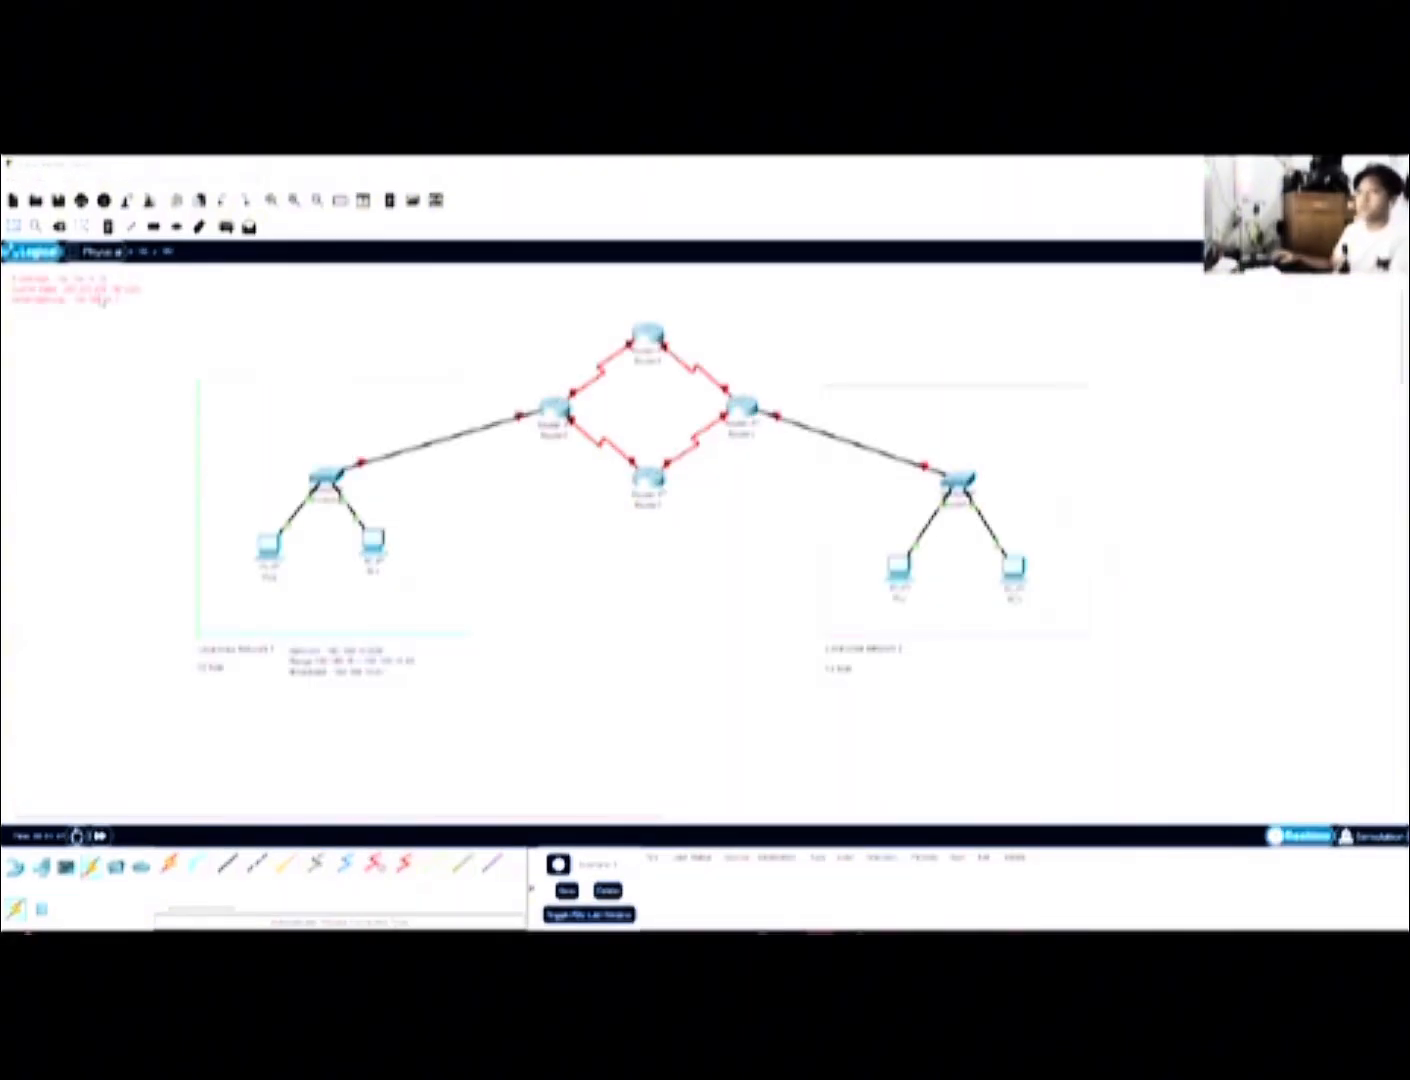
Place the IP address, subnet mask and default gateway notes beneath the two left PCs and align them
drag(104, 300, 265, 612)
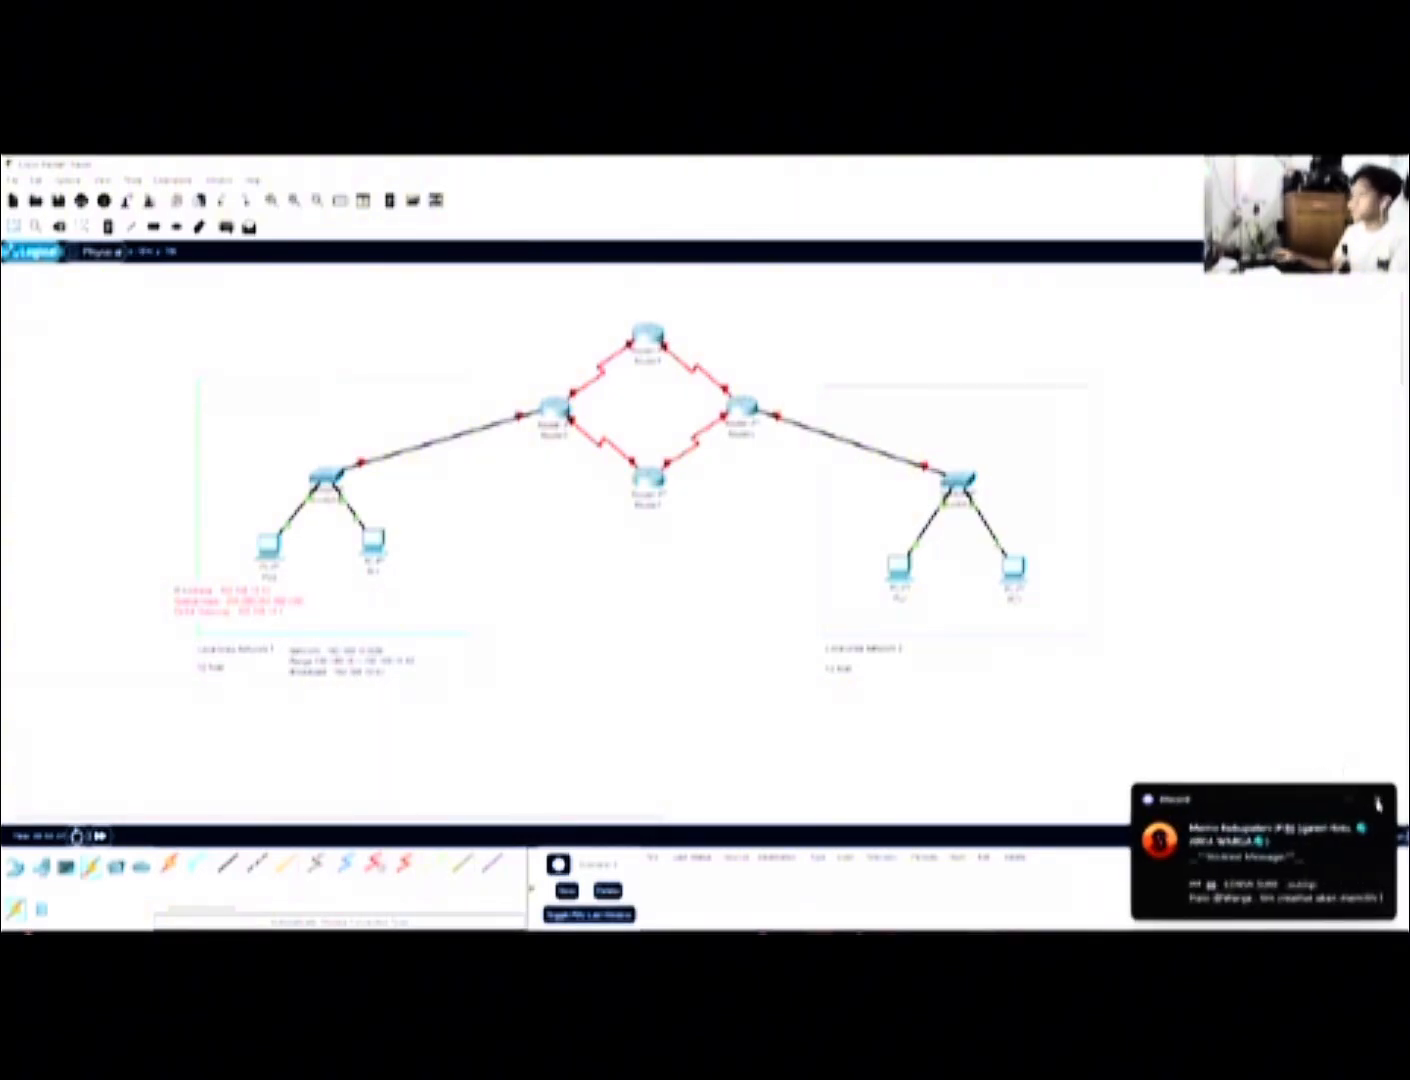
click(1378, 801)
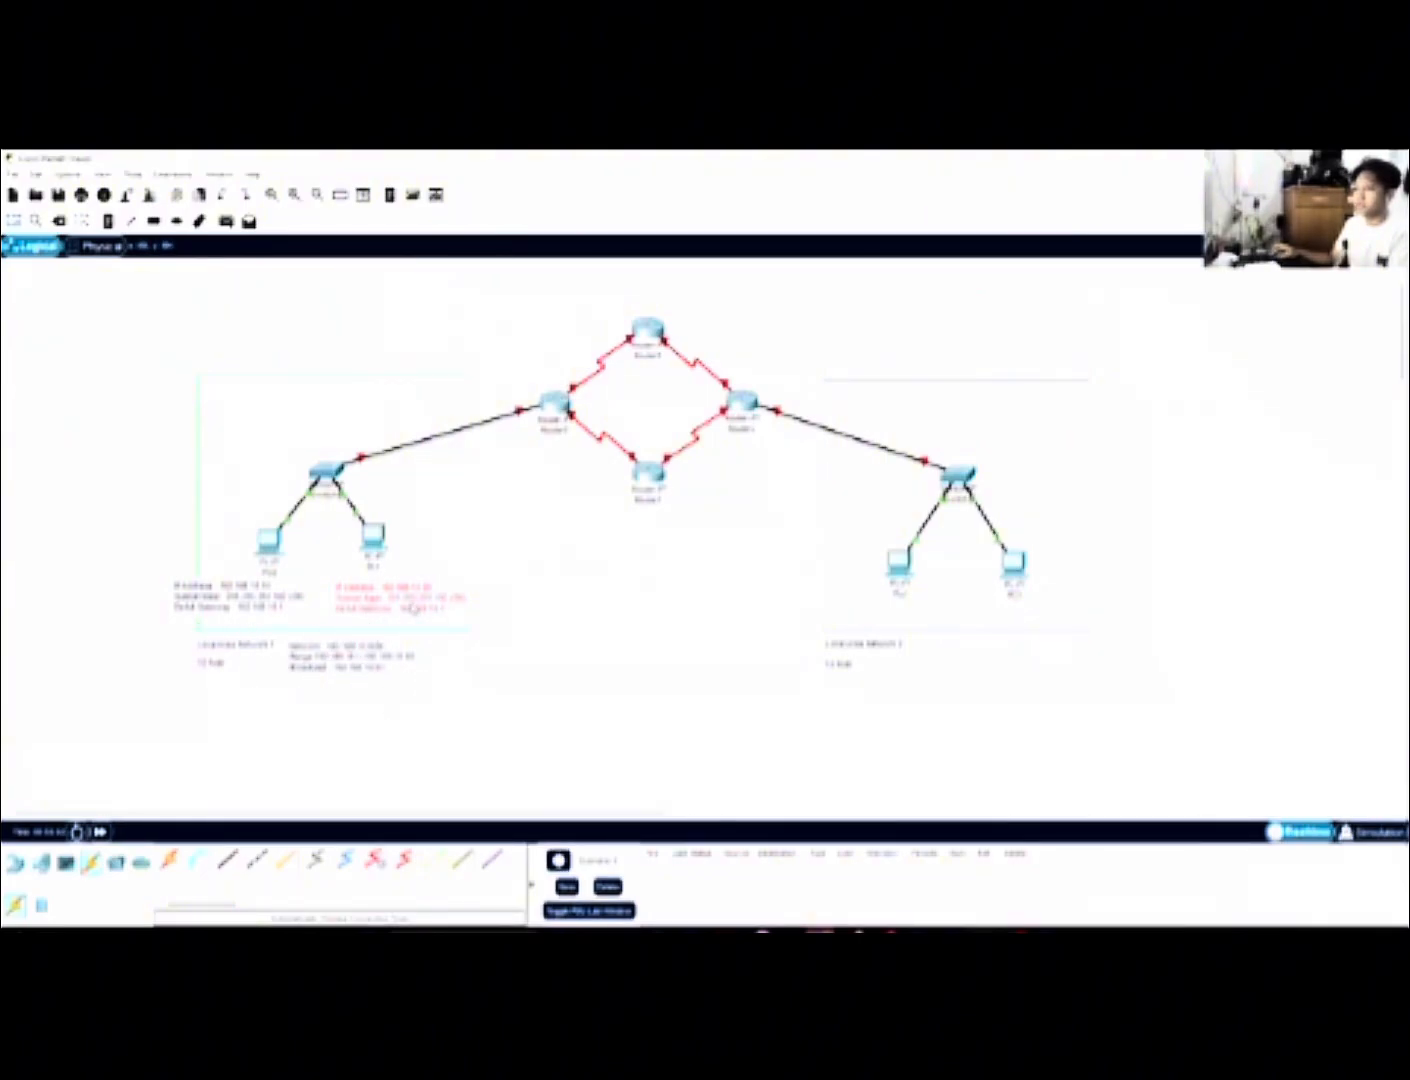
drag(415, 609, 428, 609)
drag(277, 607, 287, 607)
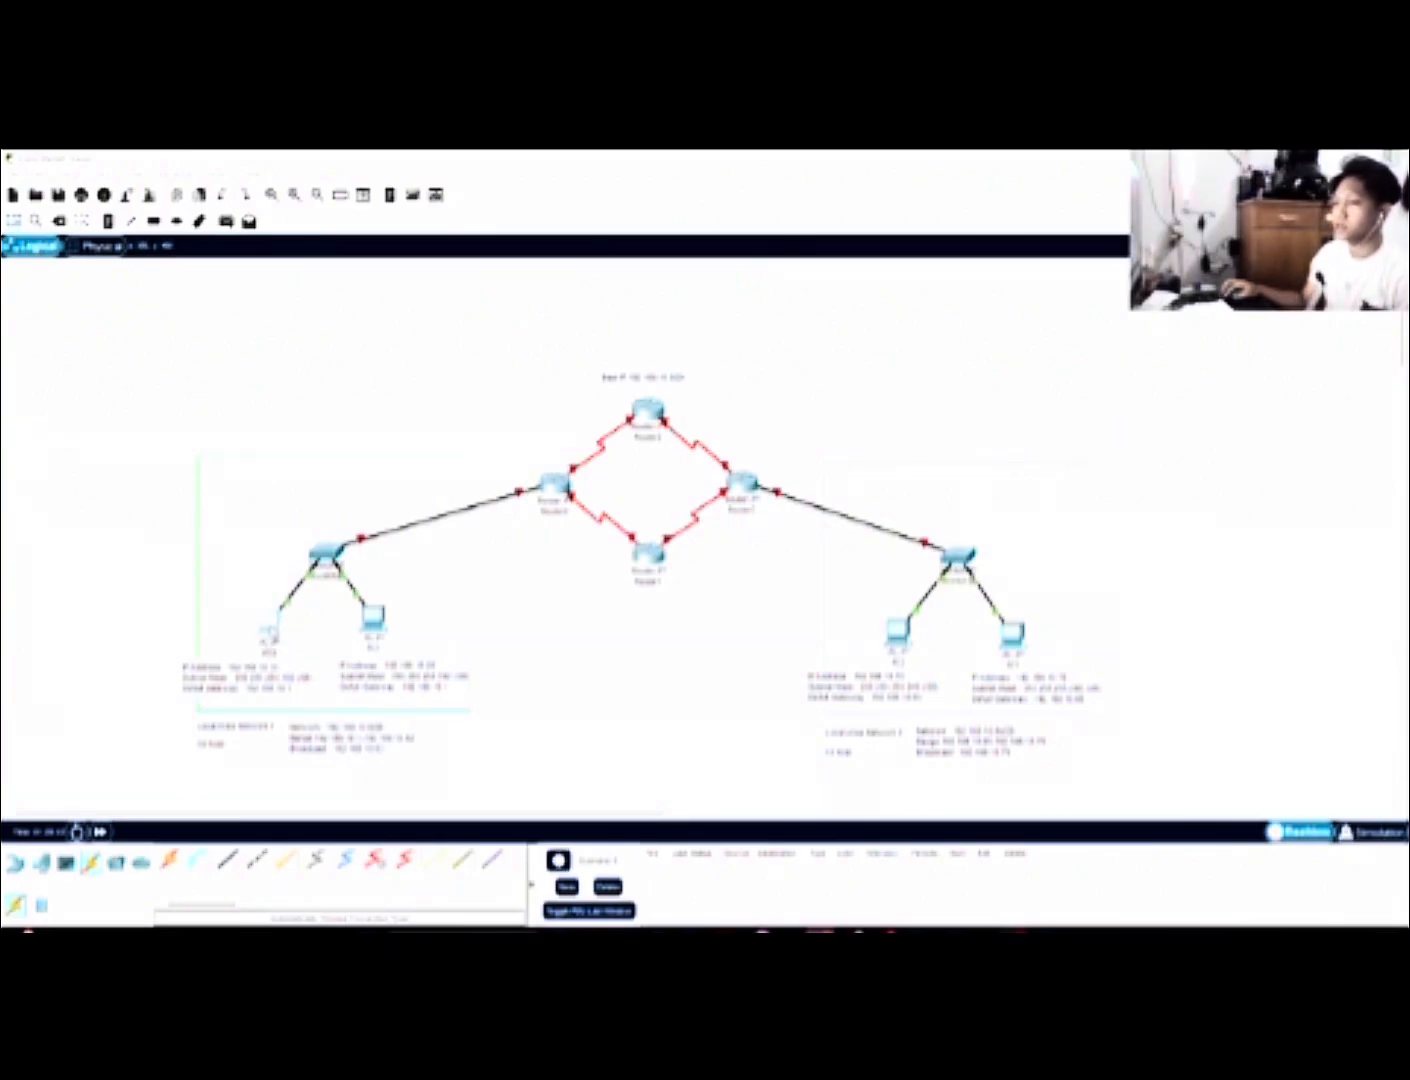
Give the leftmost PC the static IP address and subnet mask from its note, with default gateway 192.168.10.1
click(271, 624)
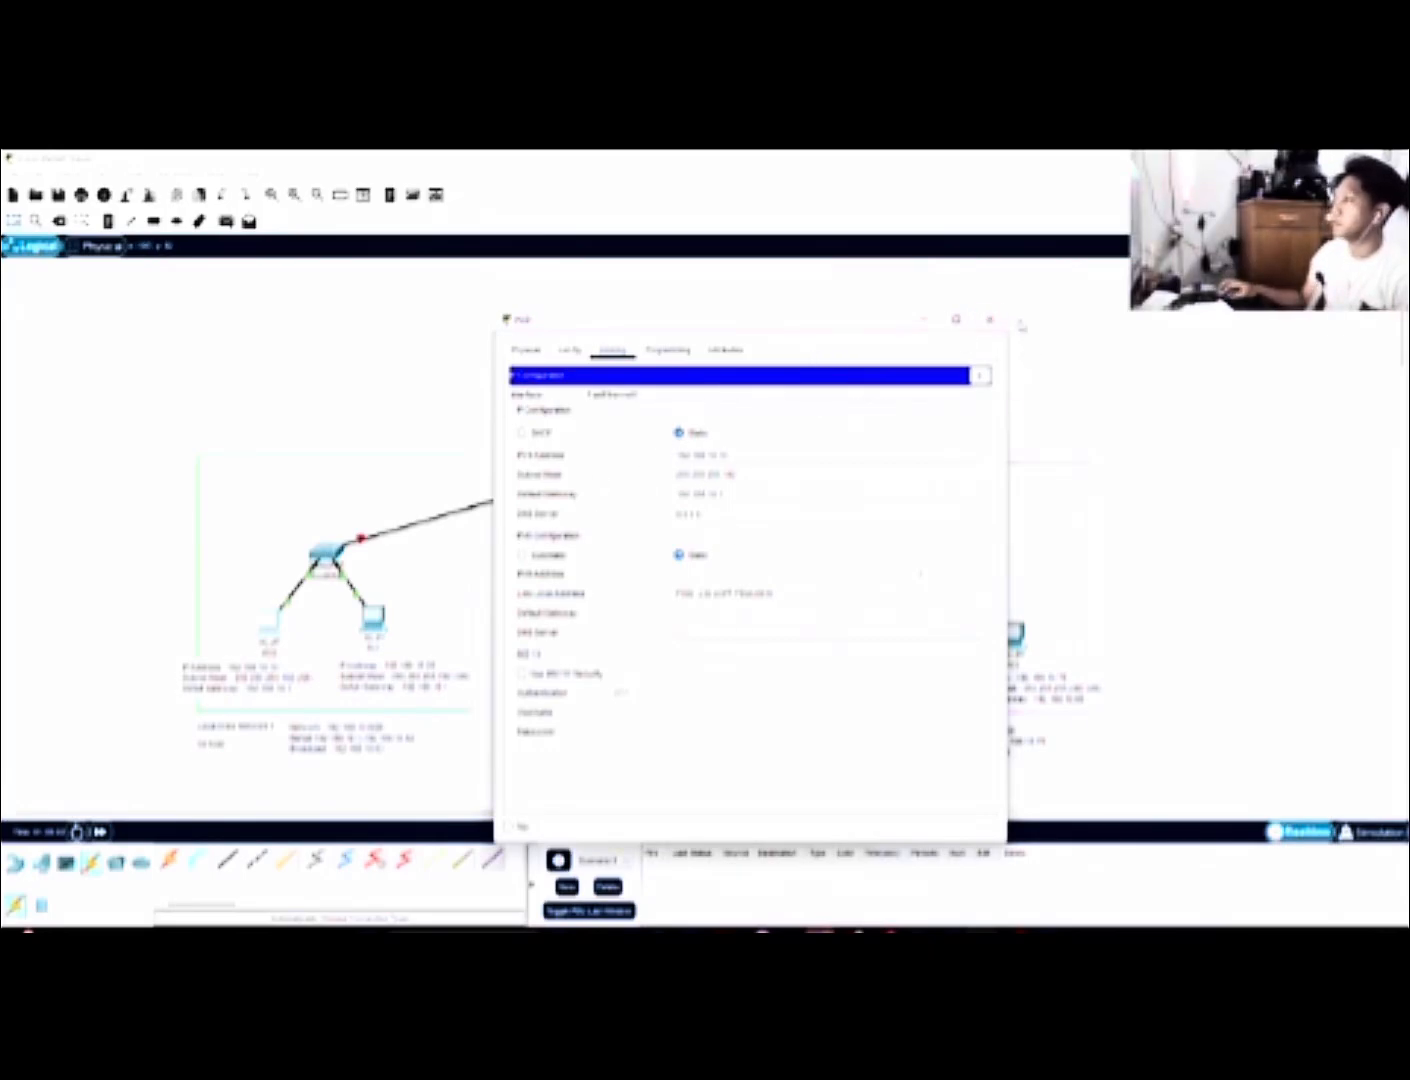
click(992, 319)
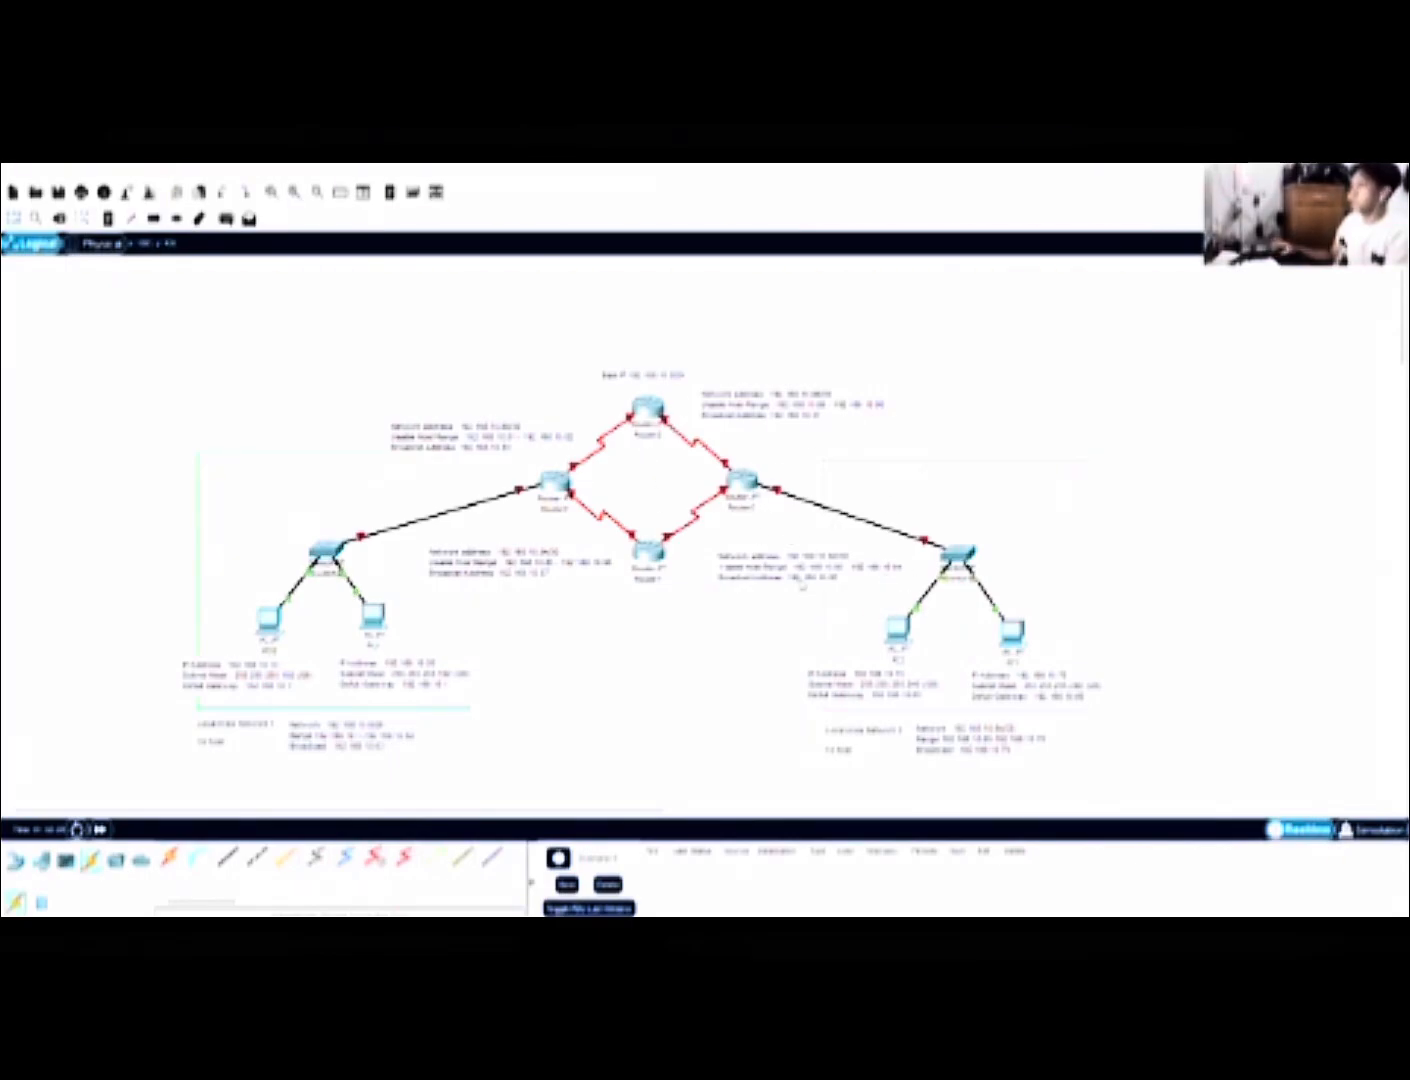
Reposition the network address notes beside the two links of the right router in the ring
drag(811, 576, 800, 558)
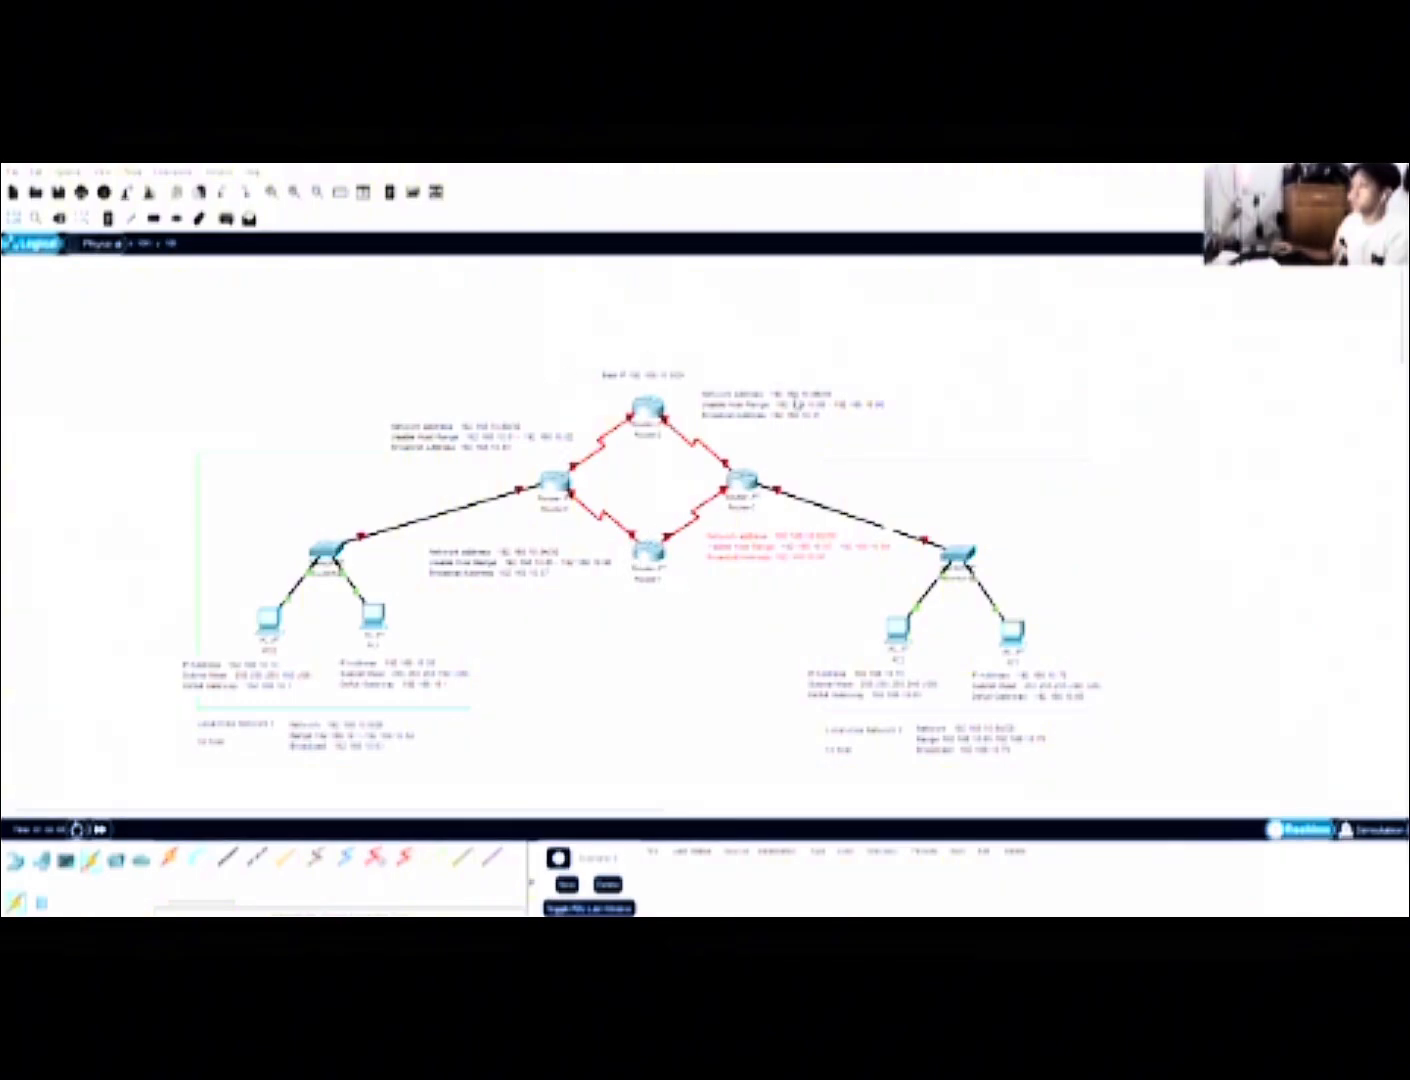
drag(777, 404, 771, 397)
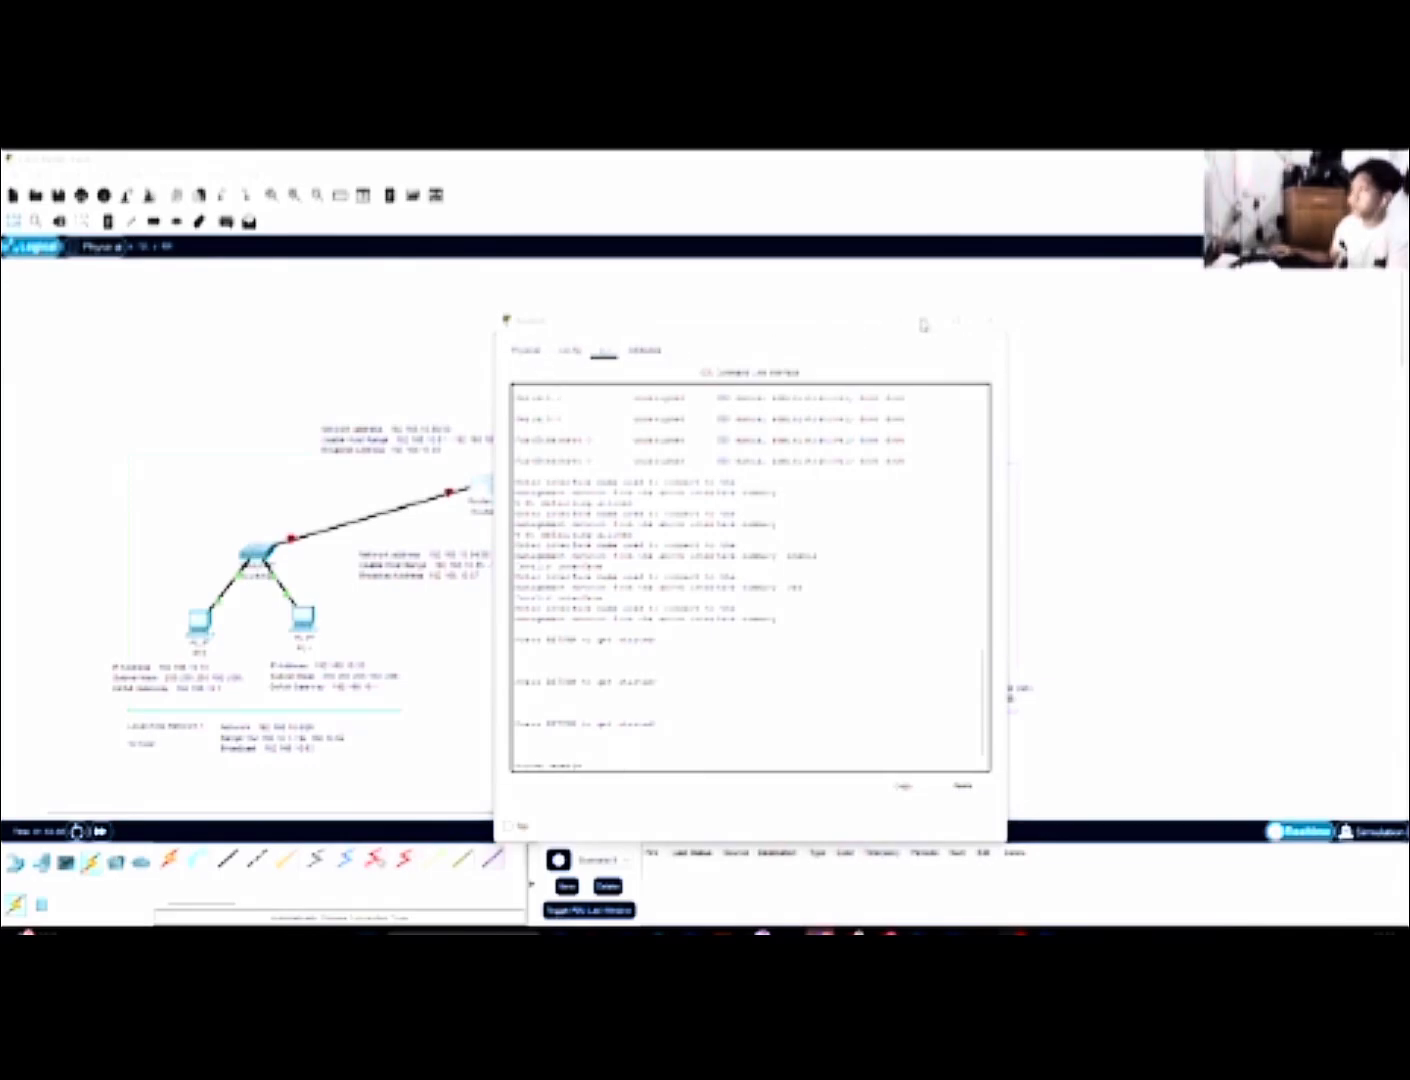
Reopen the left router's command line and try to enter privileged mode
click(989, 321)
click(485, 493)
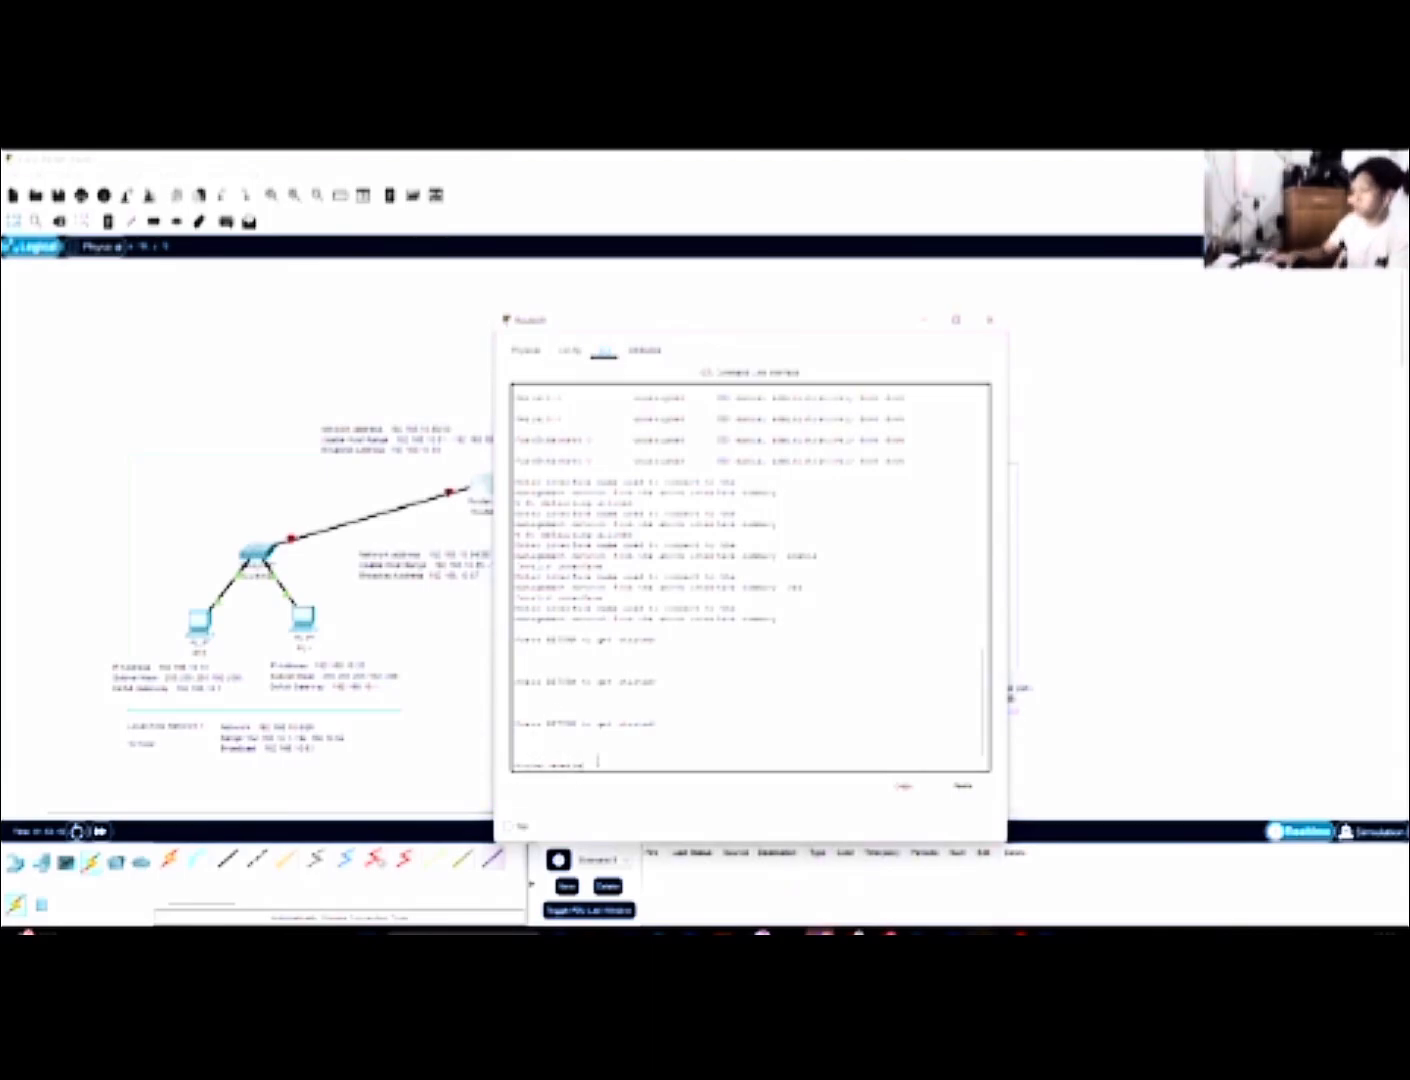
key(Return)
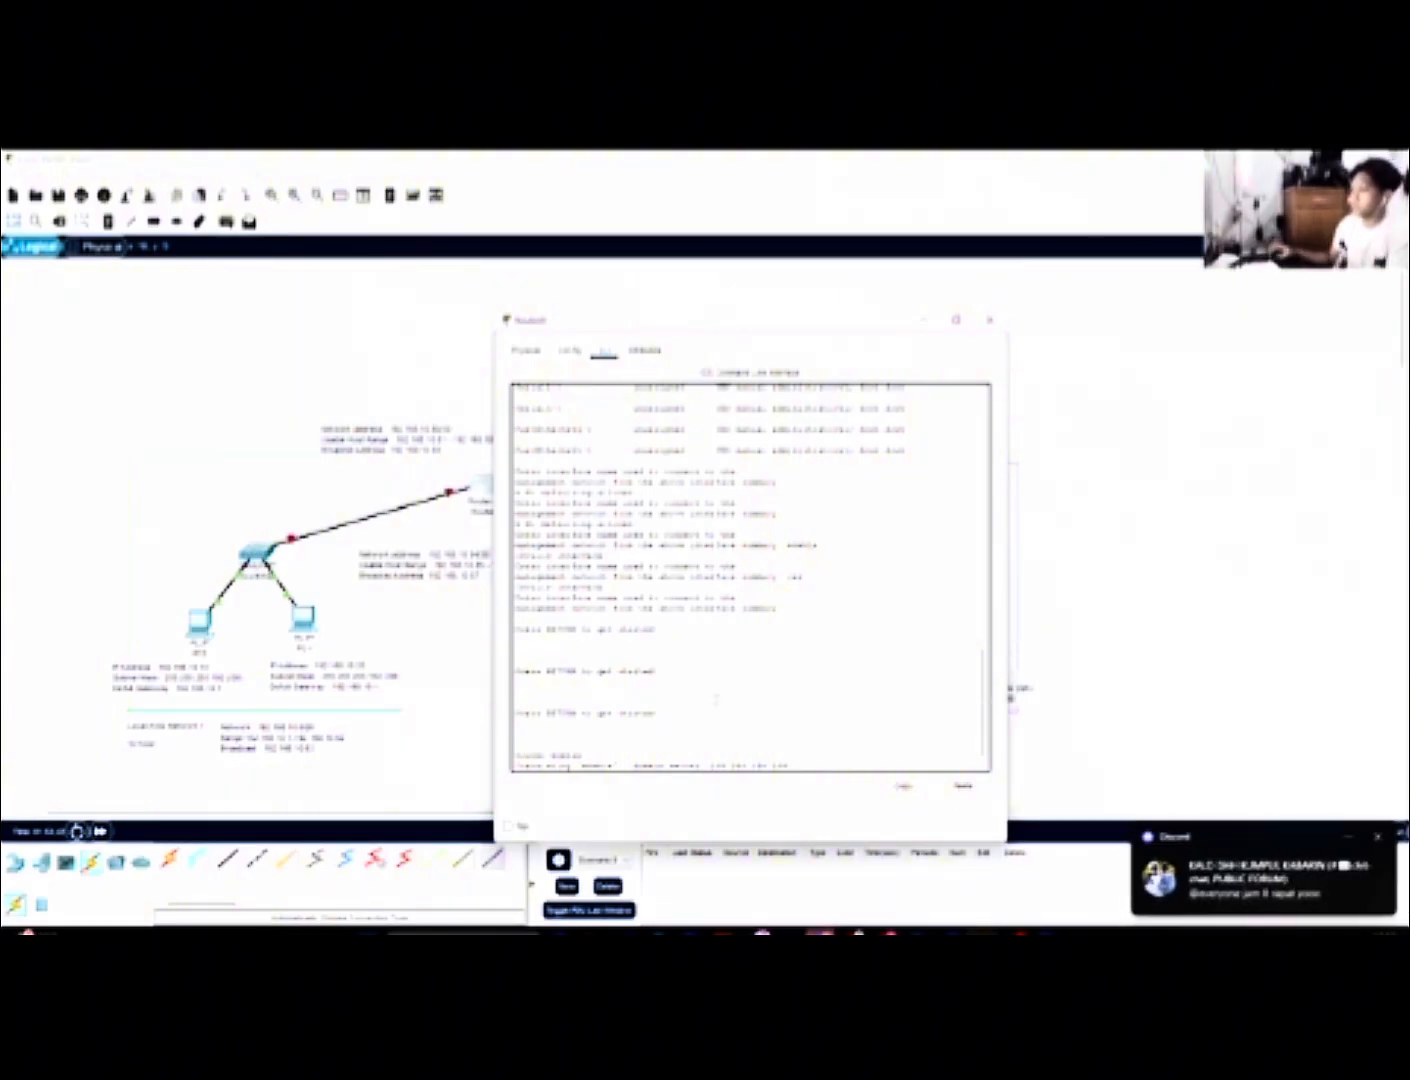
click(1378, 838)
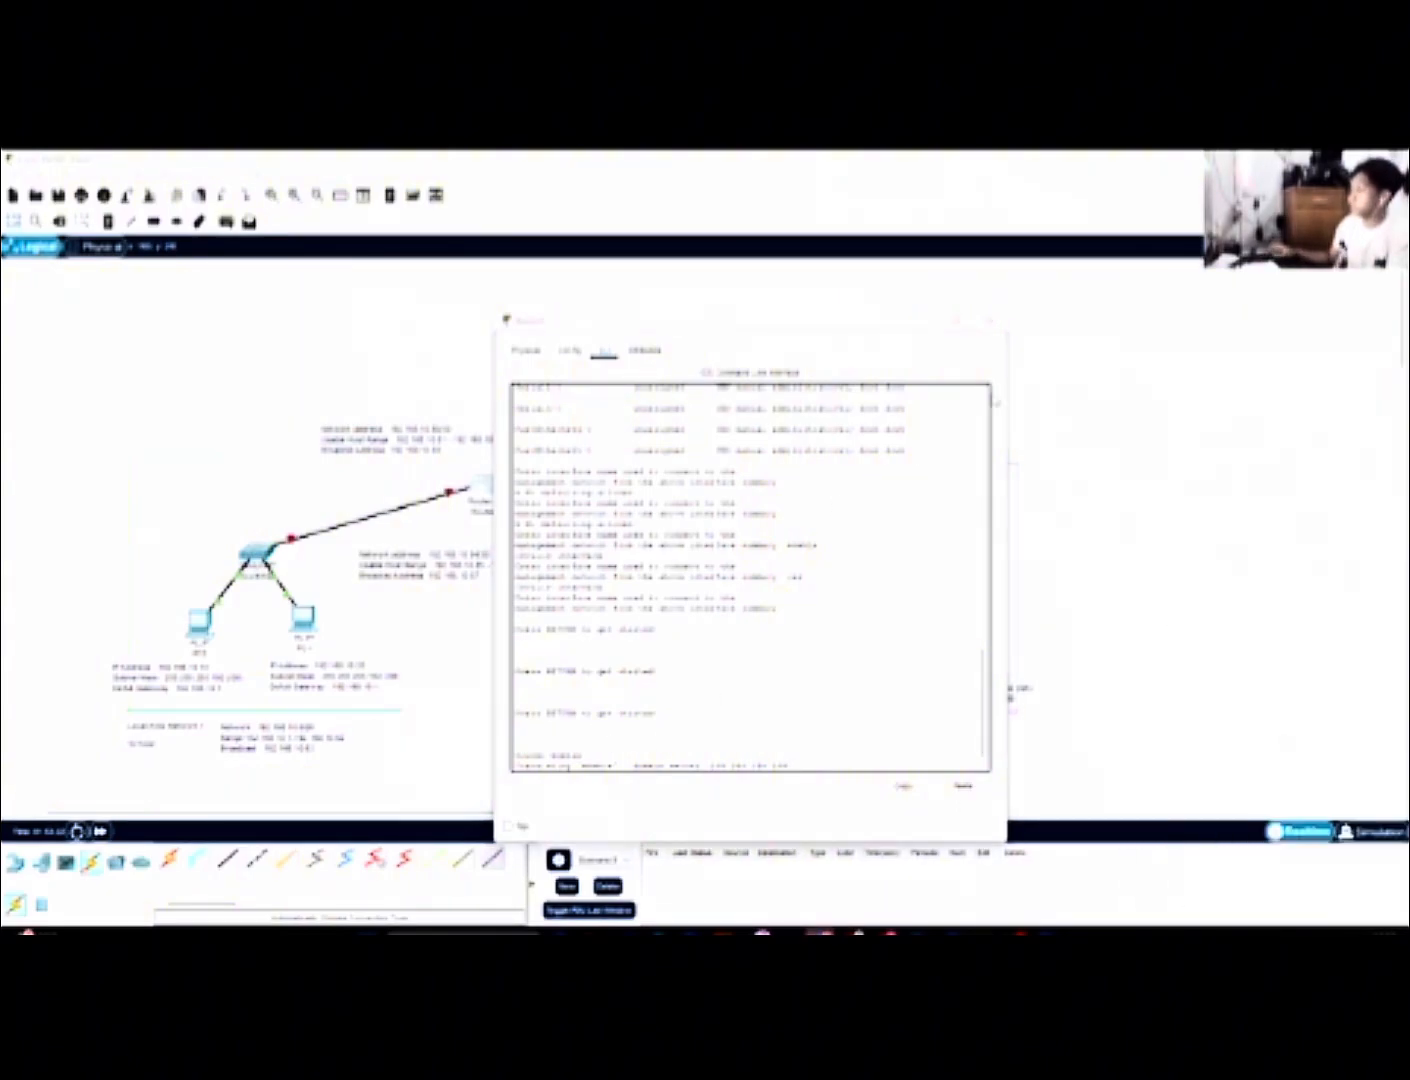
click(991, 320)
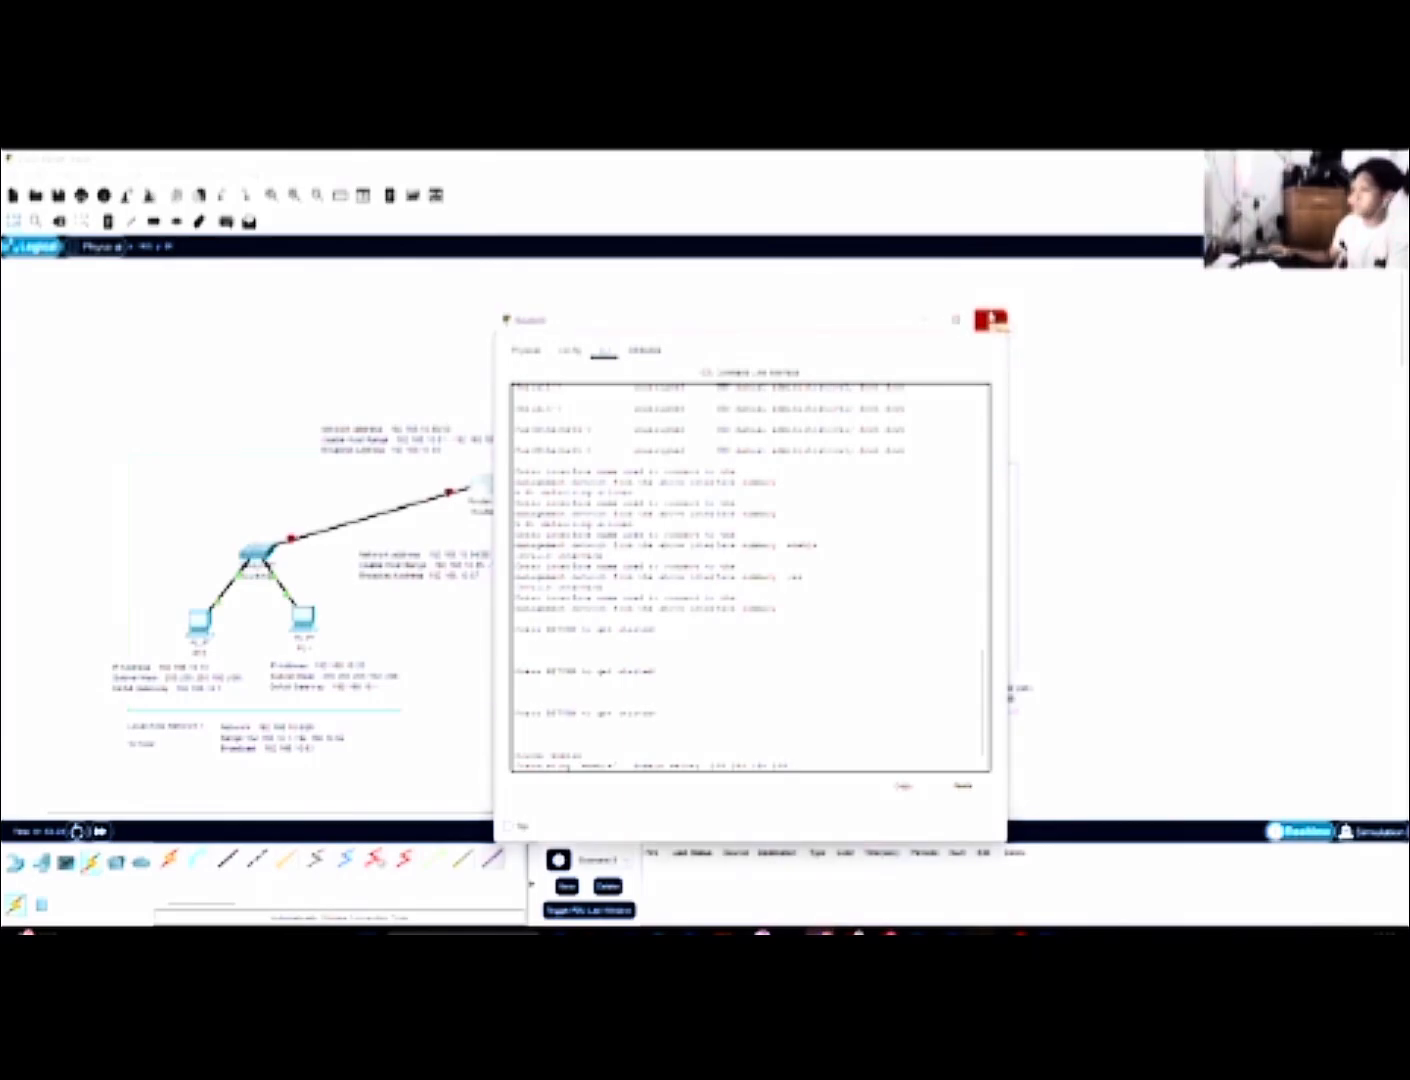
click(991, 320)
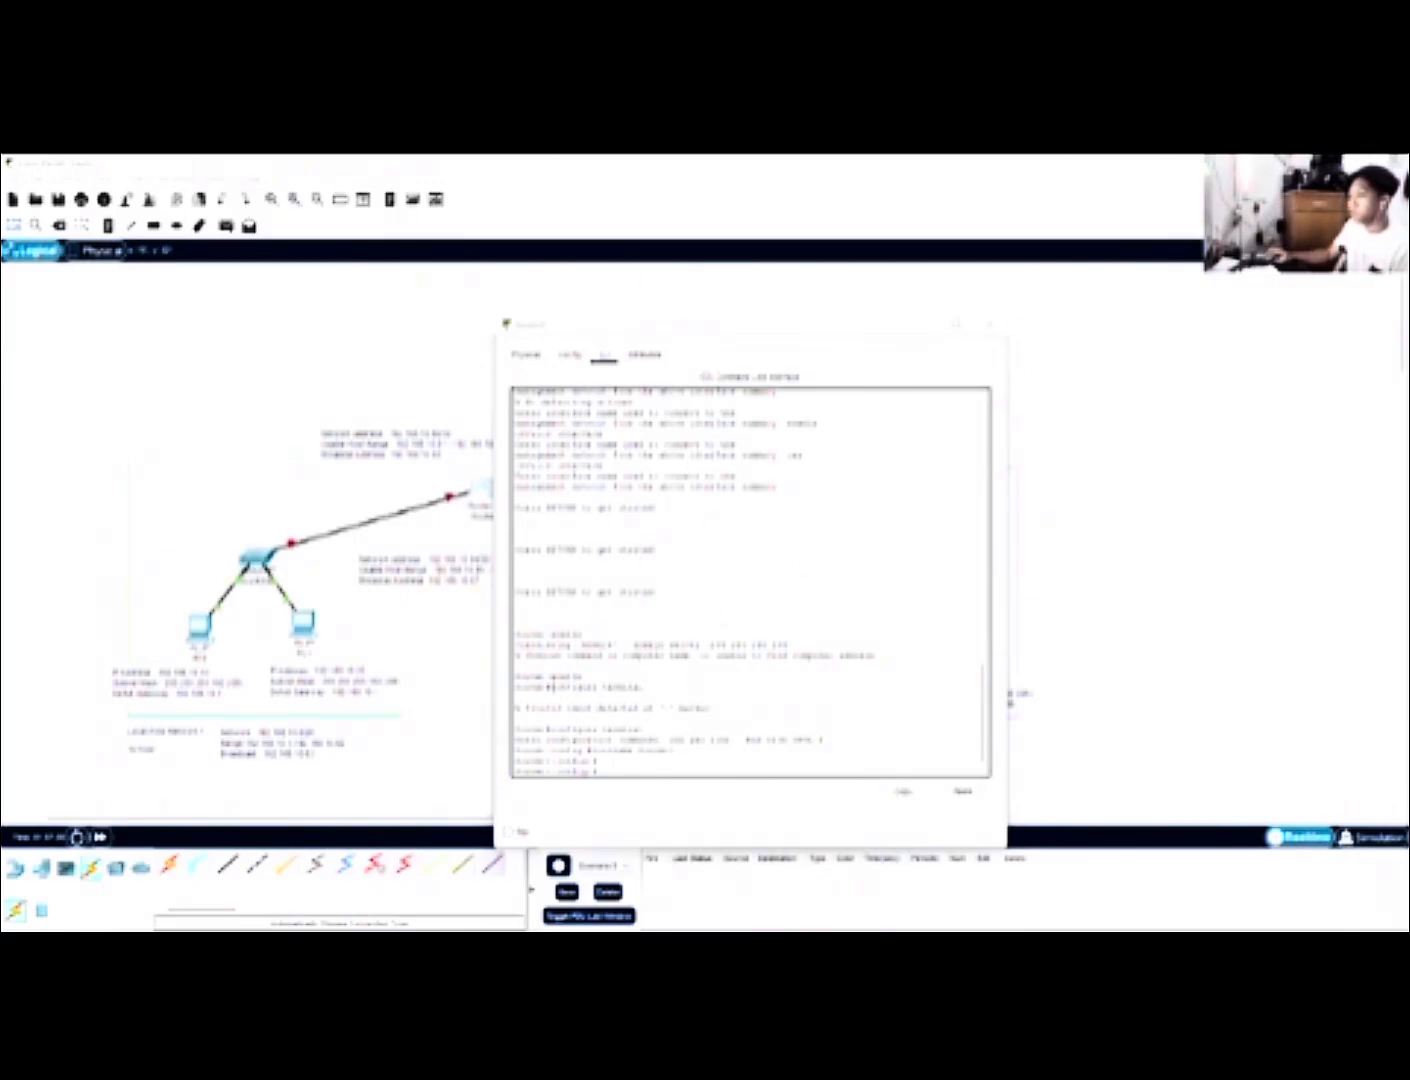
Assign 192.168.10.1 with mask 255.255.255.192 to the left router's FastEthernet0/0 interface and enable it
drag(548, 687, 585, 678)
click(583, 677)
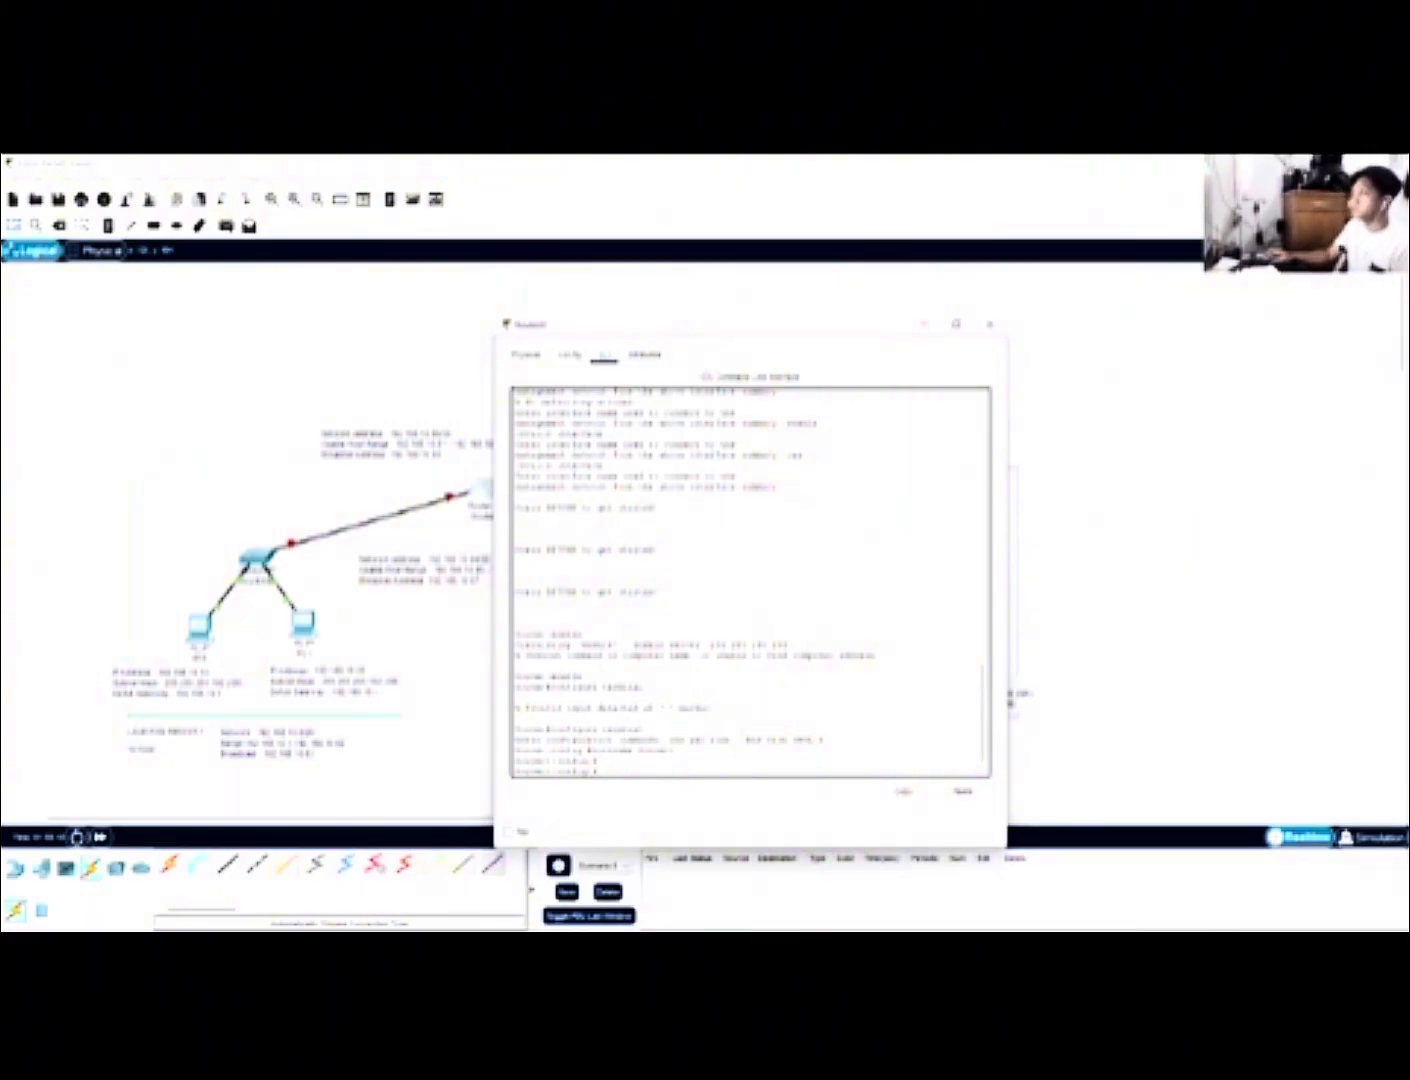
text(interface FastEthernet0/0 ip address 192.168.10.1 255.255.255.0 no shutdown)
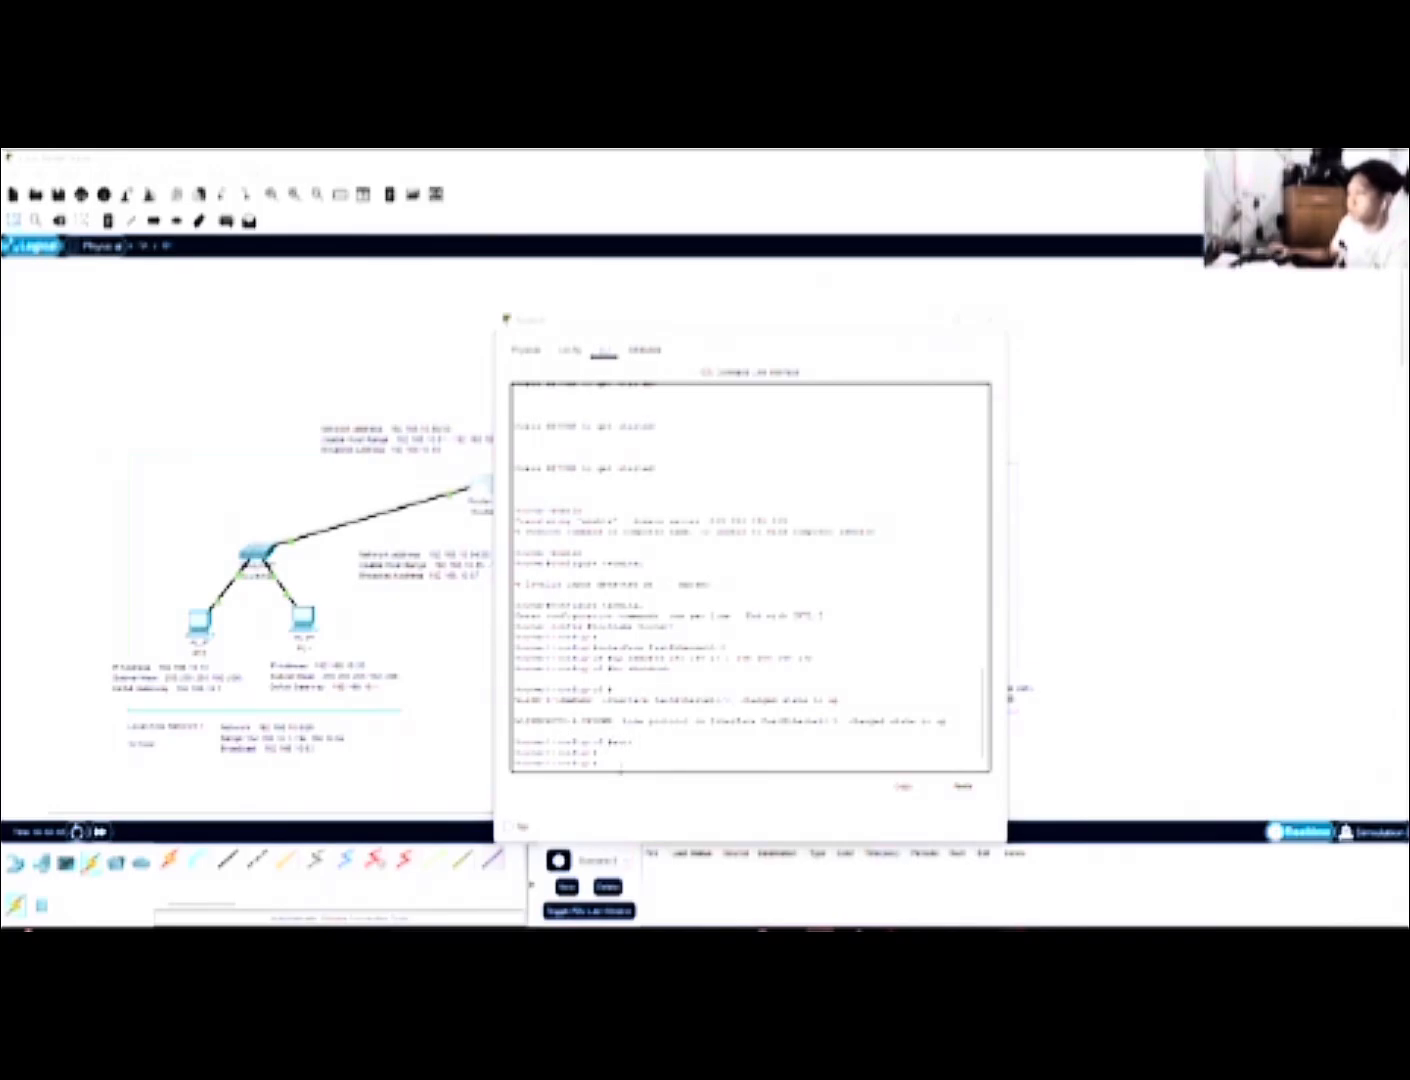
Configure the left router's two serial interfaces and copy the running configuration to the startup configuration
click(603, 763)
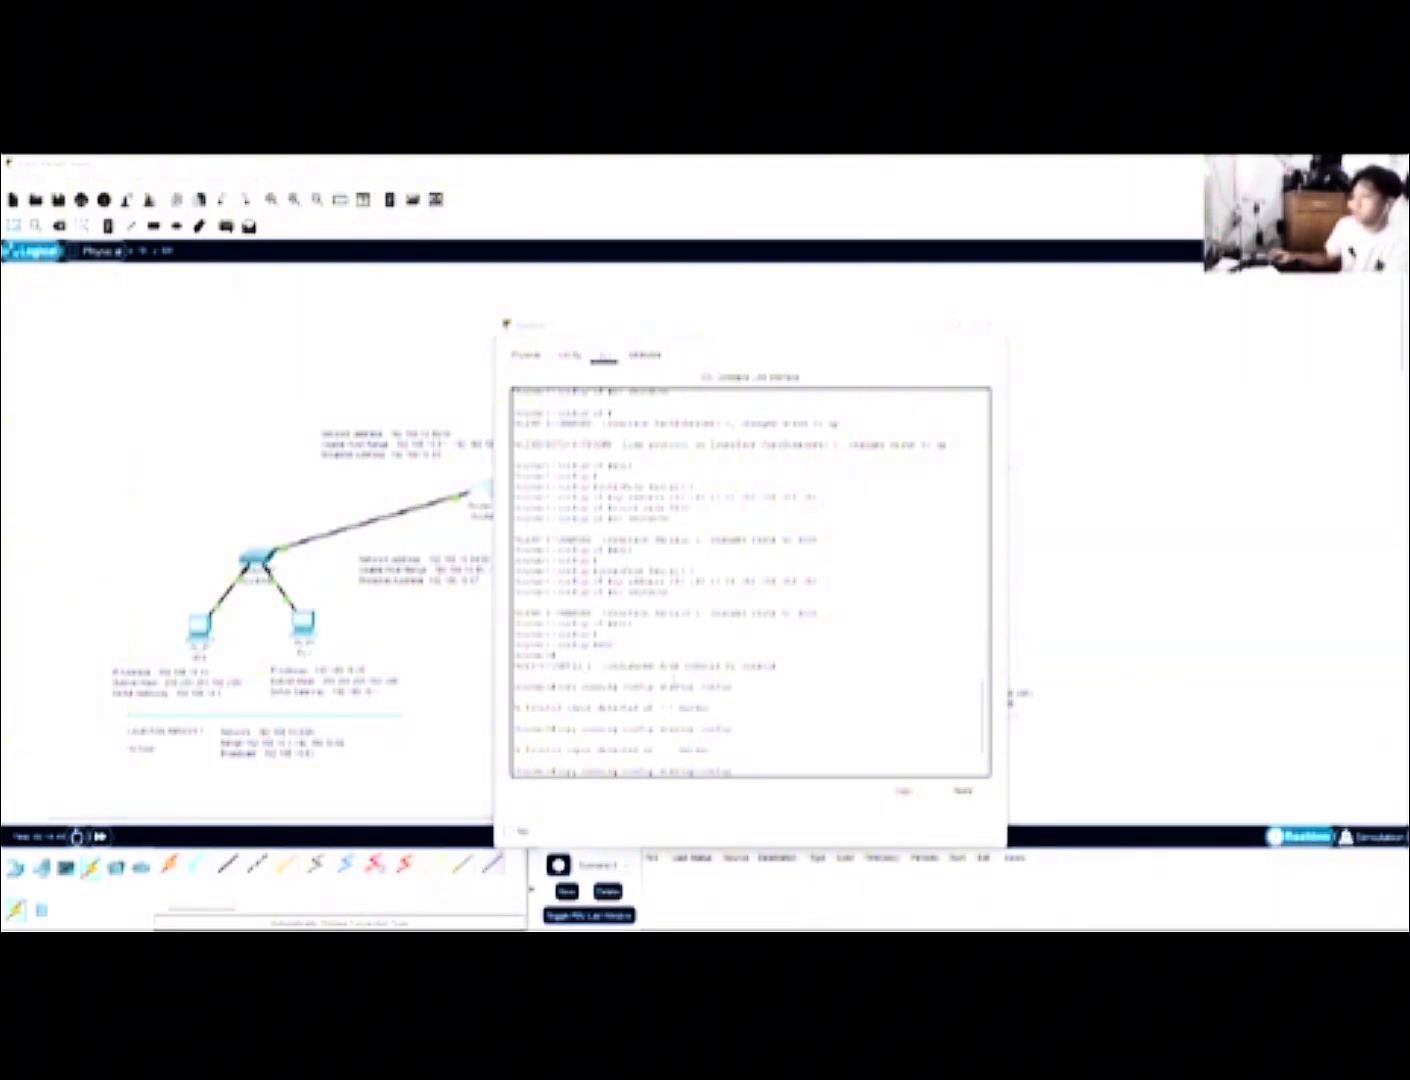
key(Return)
key(Return)
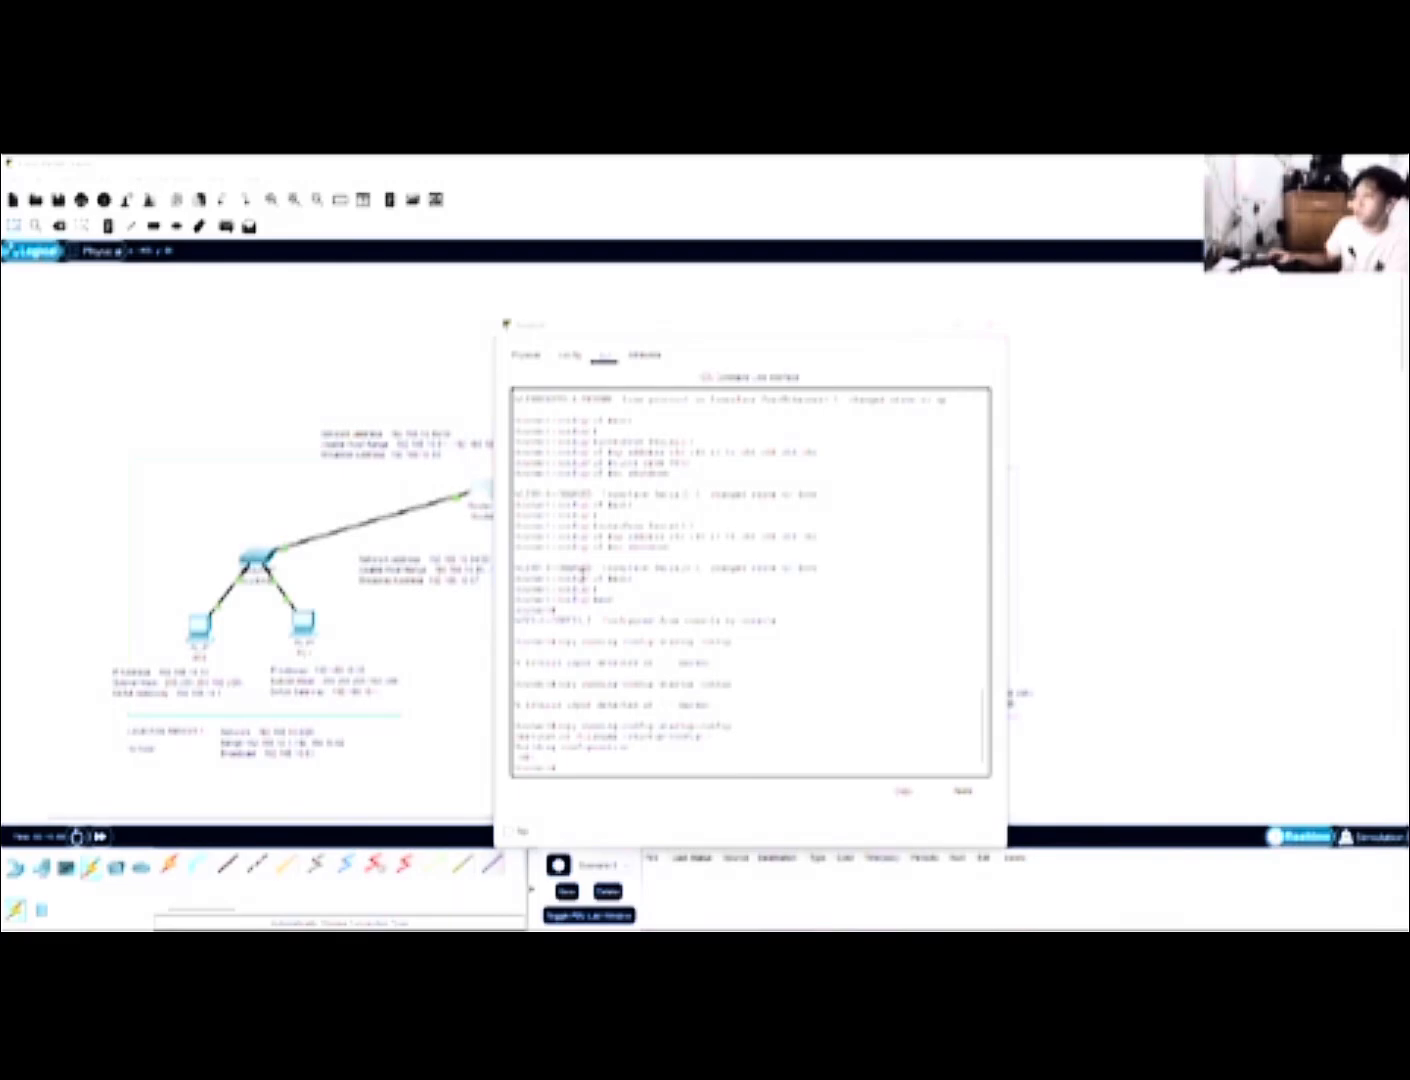
Review the serial interface commands entered on the left router and close its window
scroll(582, 576, up, 1)
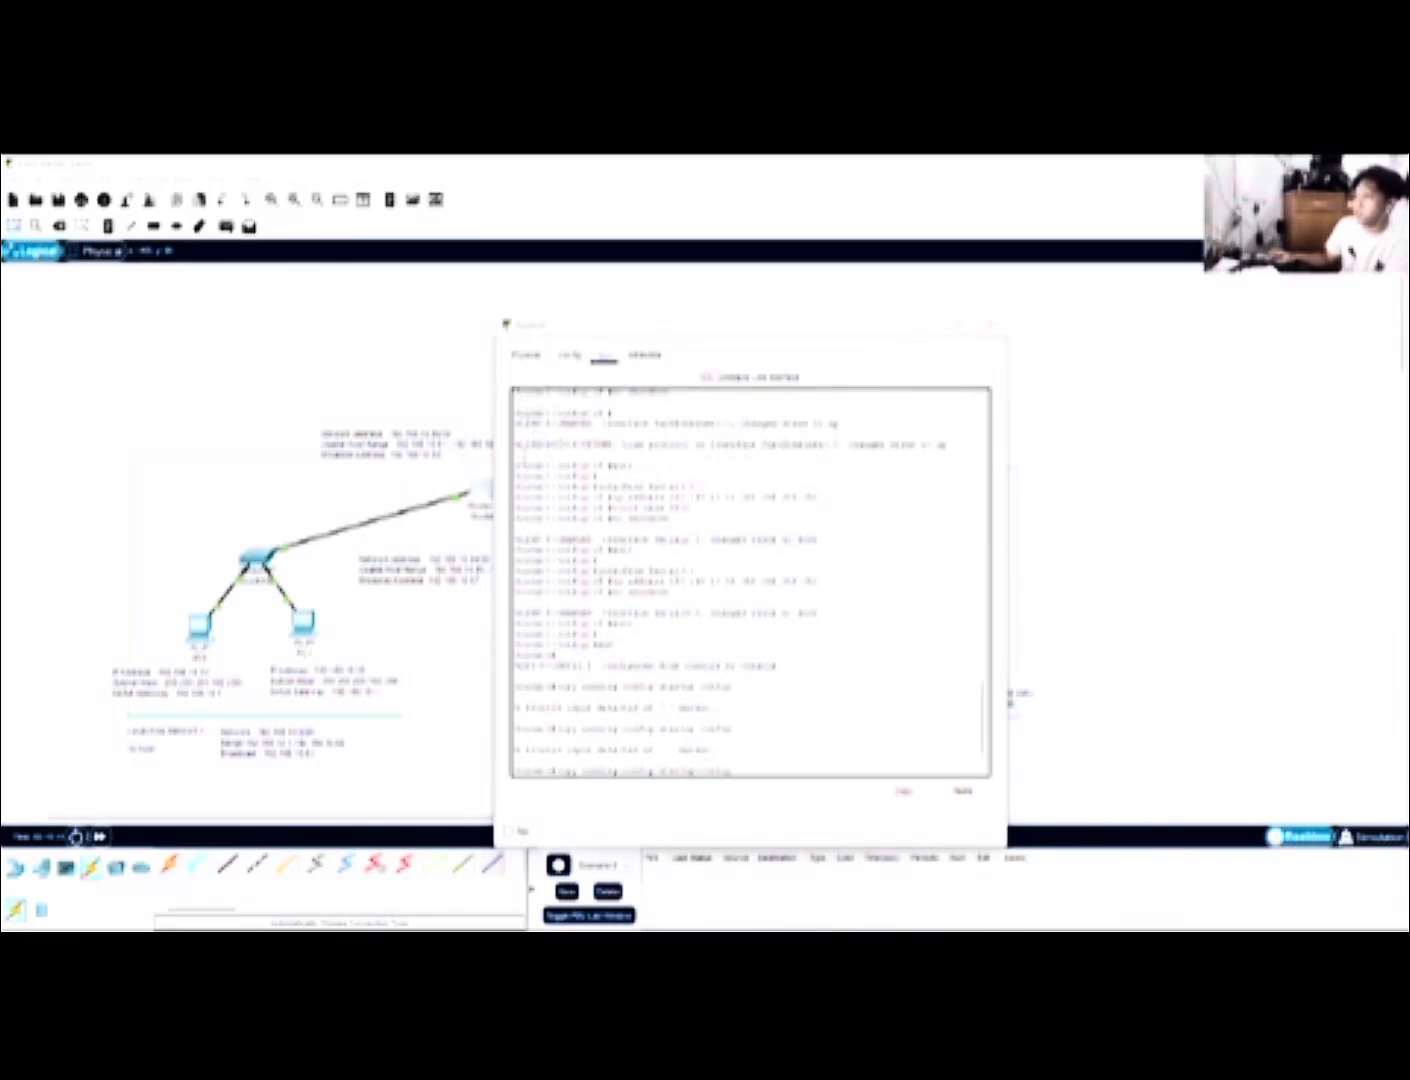
drag(515, 462, 611, 646)
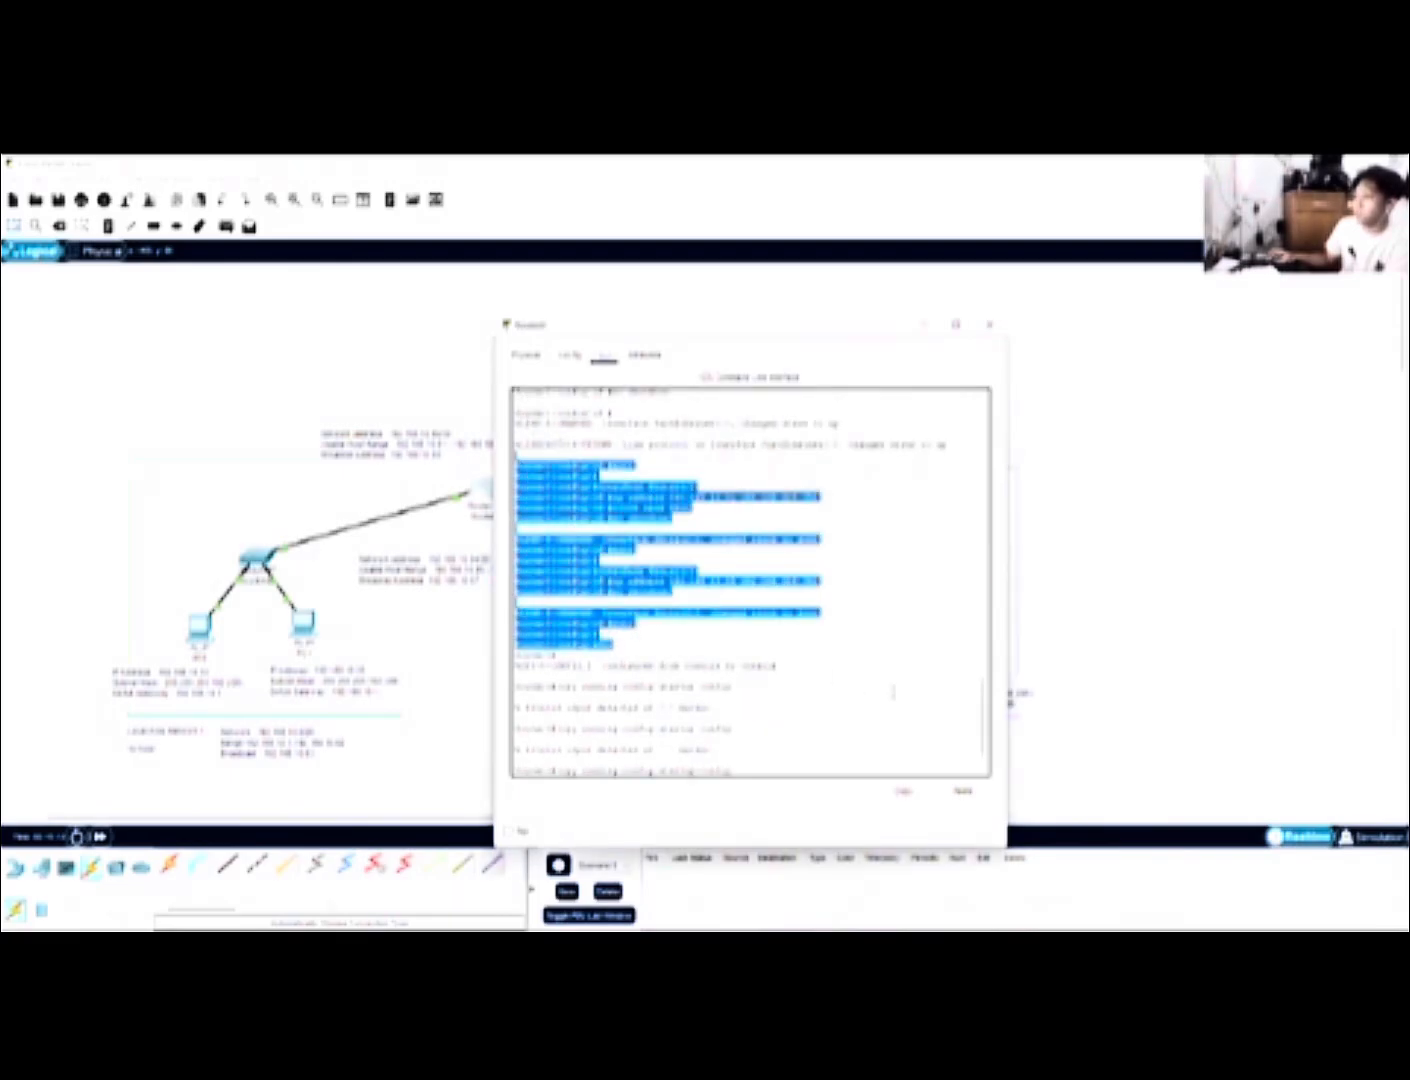
click(894, 692)
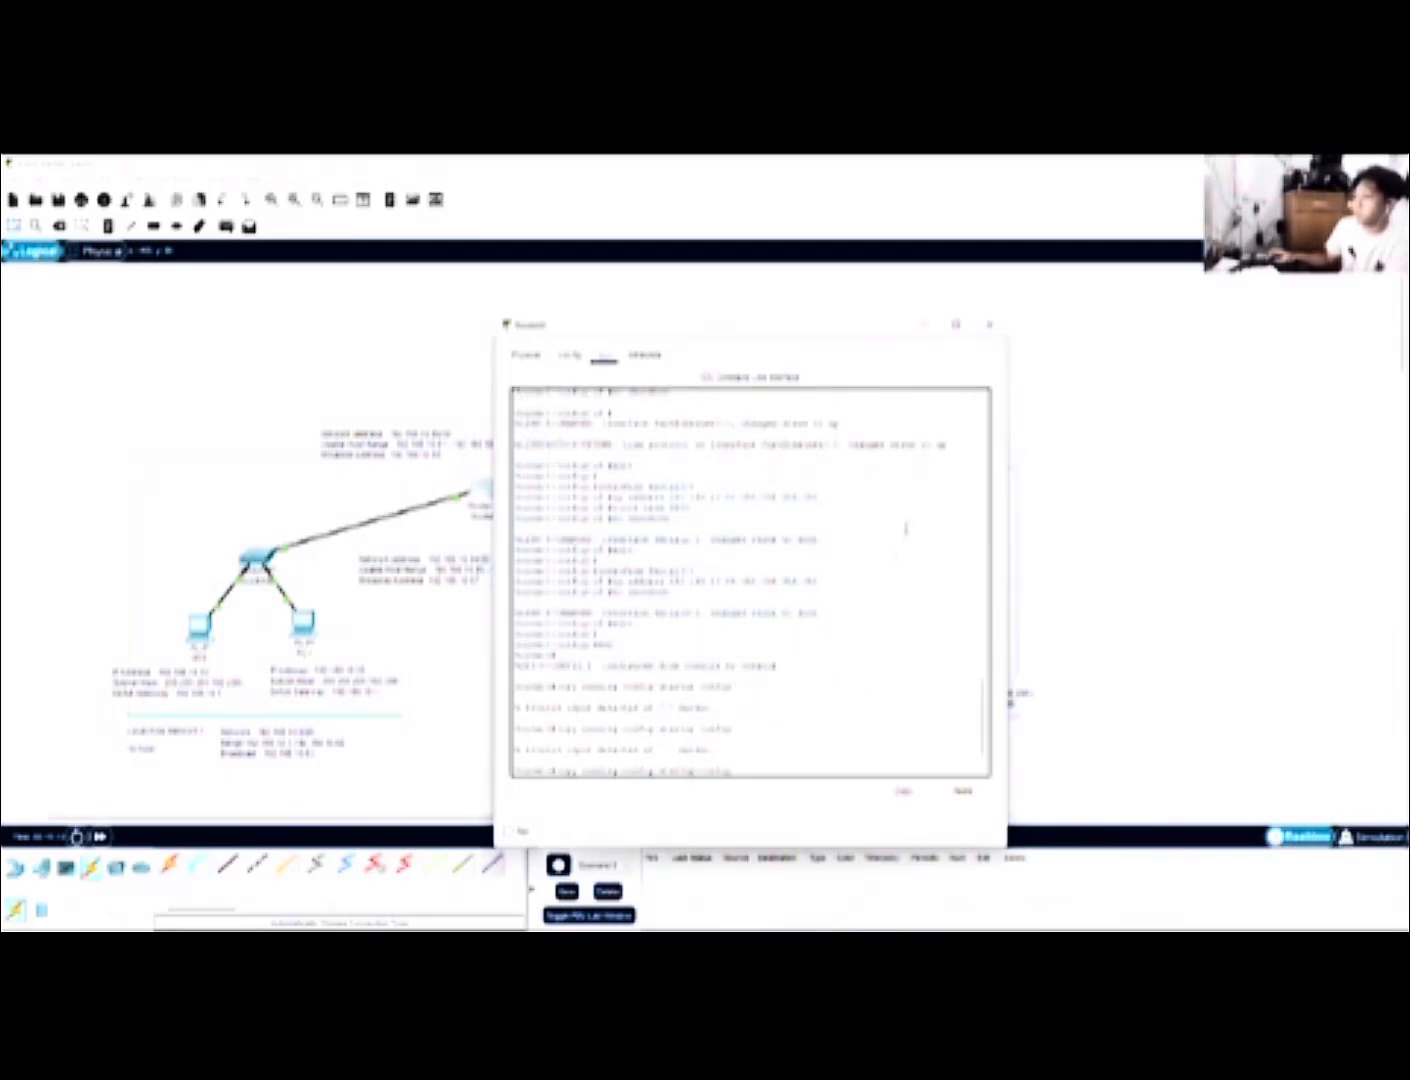
click(990, 326)
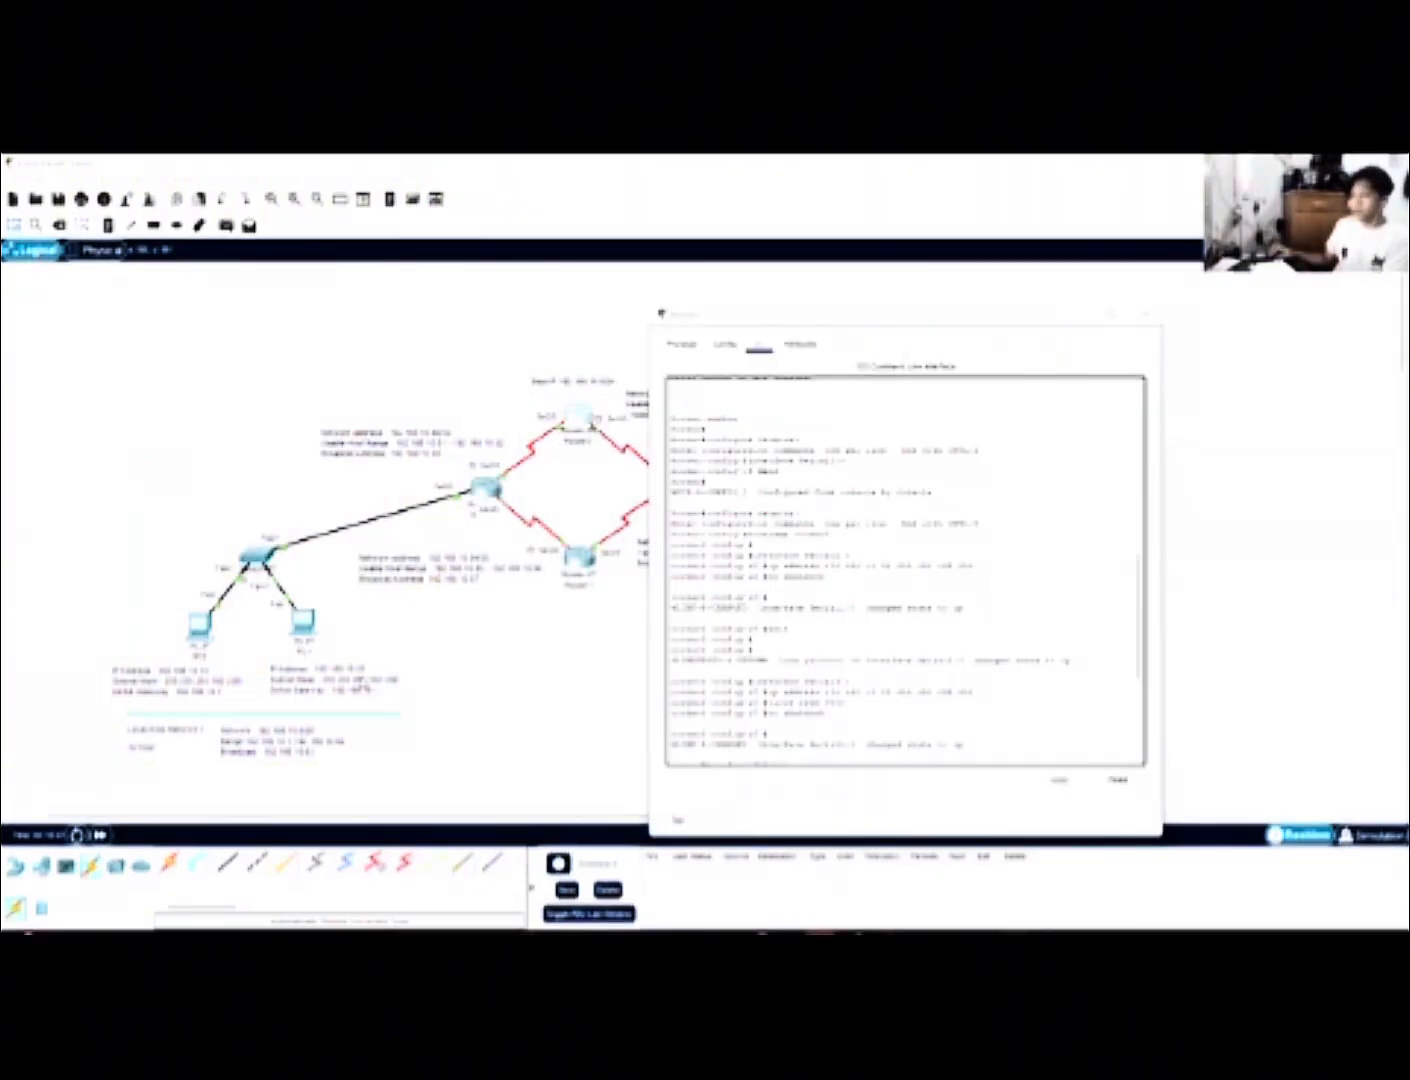
Move the open router's command-line window aside to uncover the ring of routers
drag(840, 308, 1102, 316)
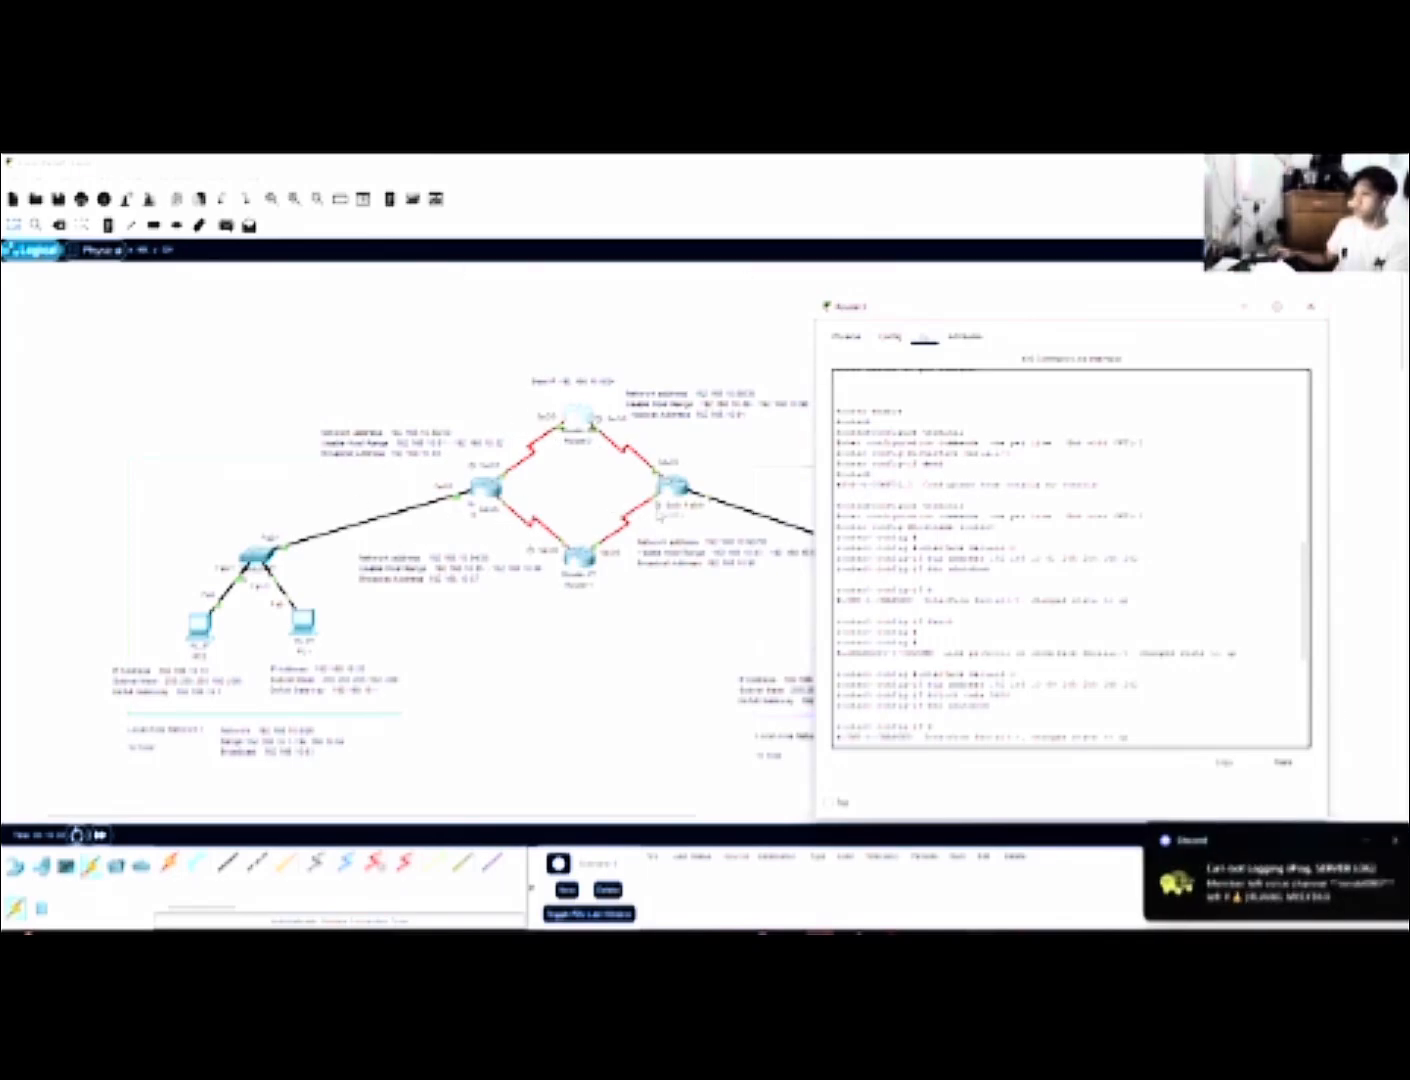
click(1380, 845)
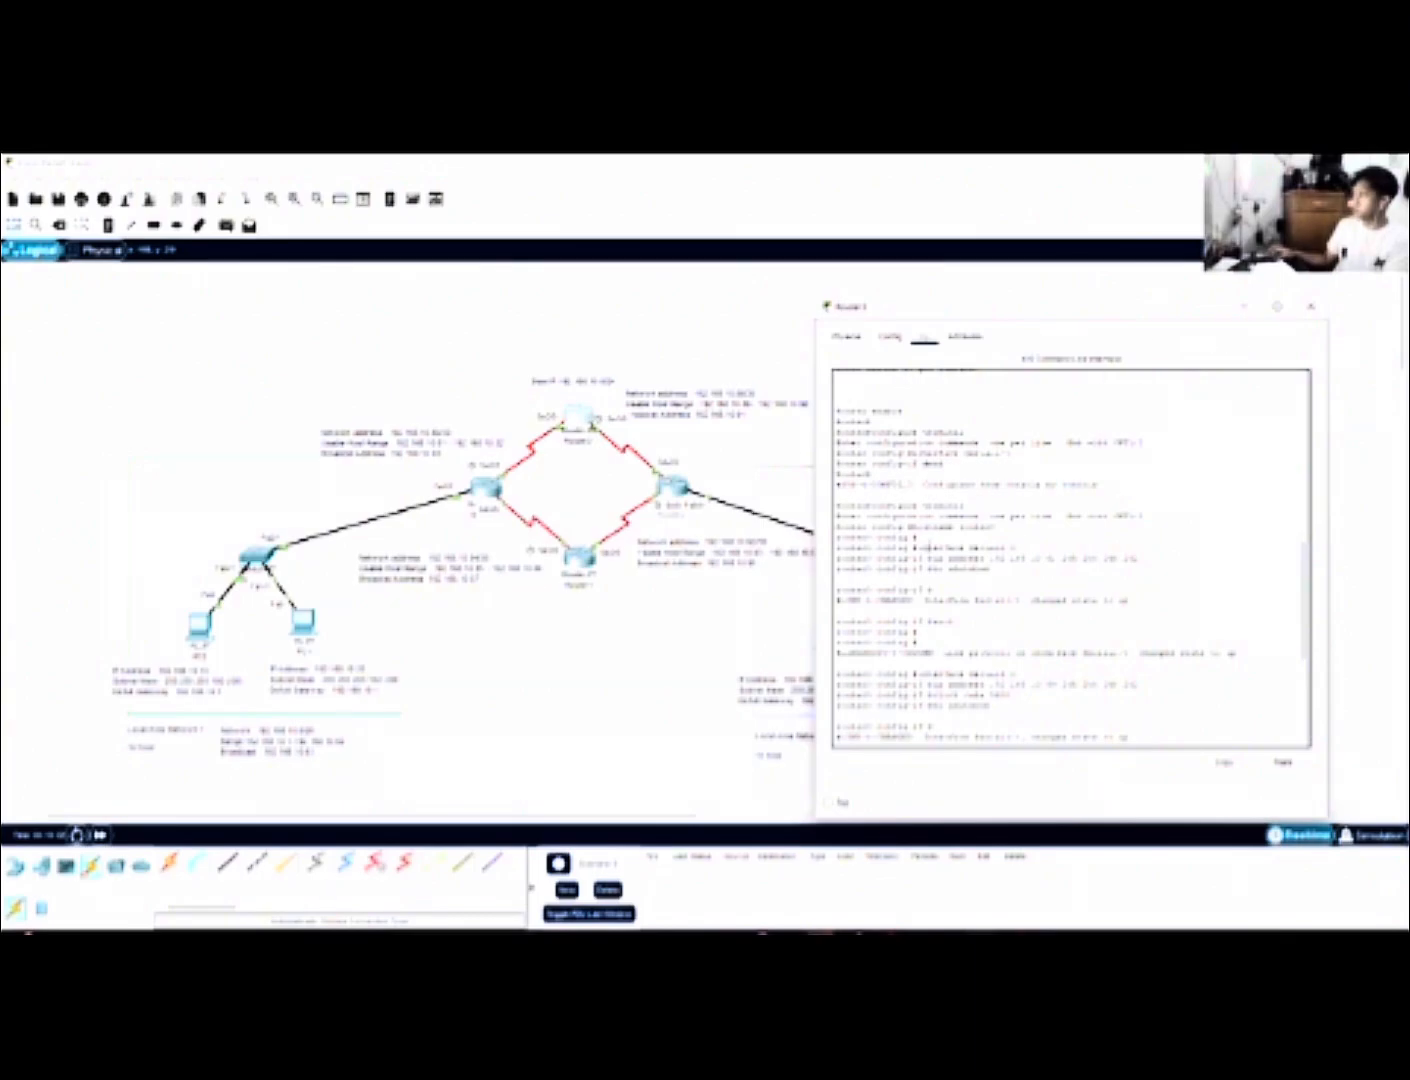
Review the serial interface commands in the open router's command line and dismiss the Discord notifications
scroll(928, 548, up, 1)
scroll(934, 512, down, 2)
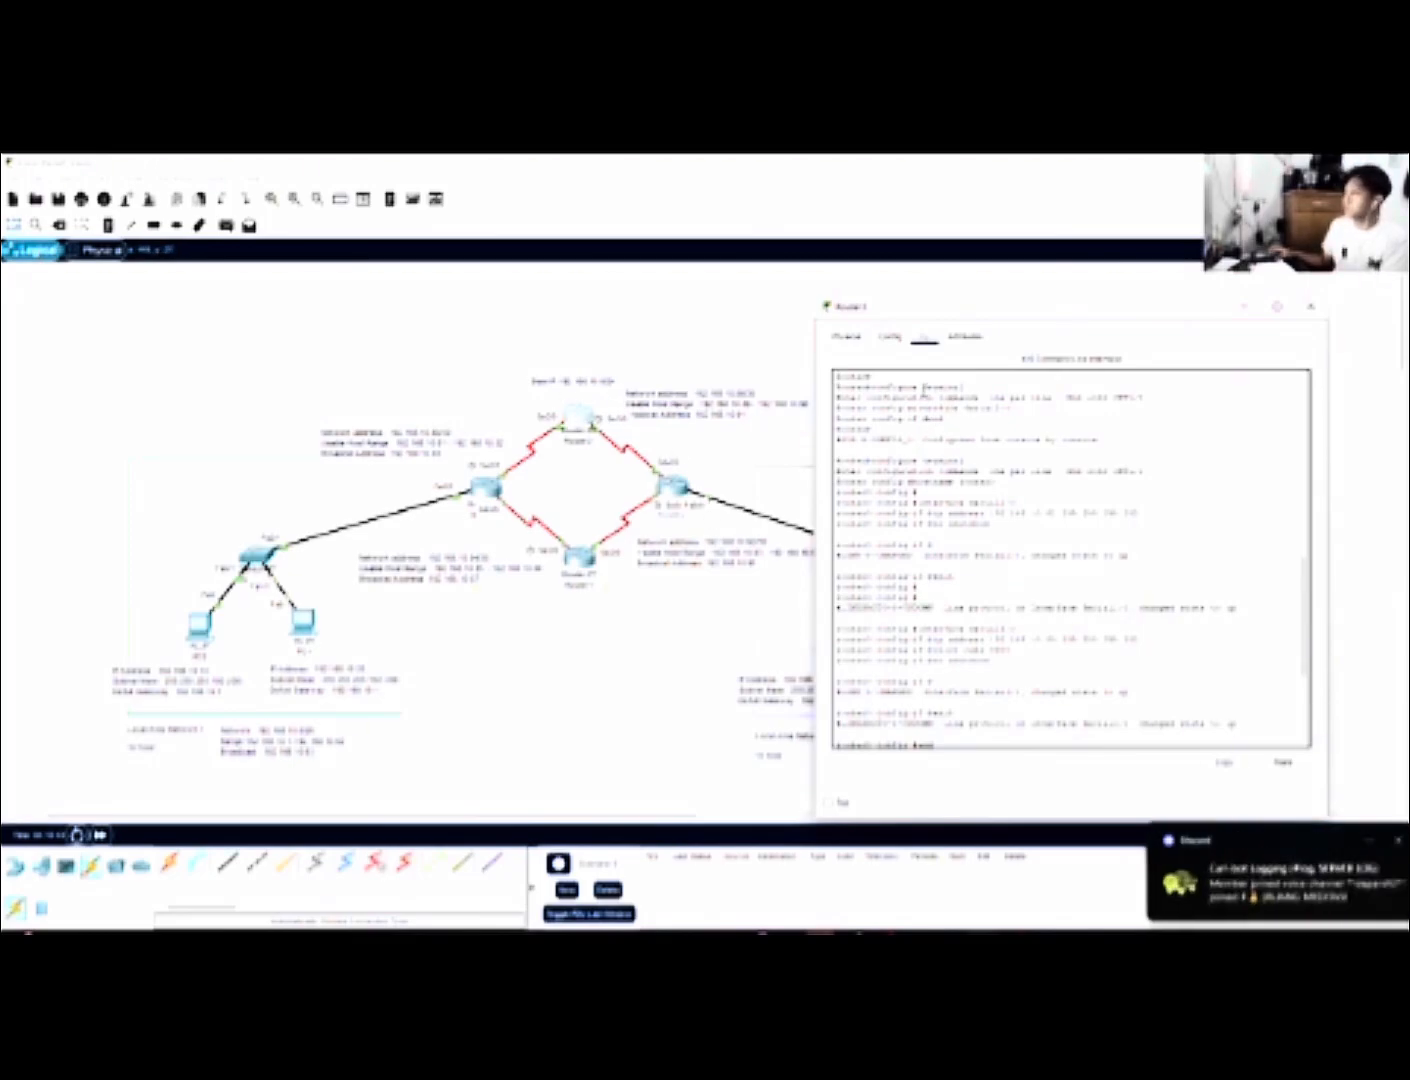
click(1382, 842)
click(1259, 719)
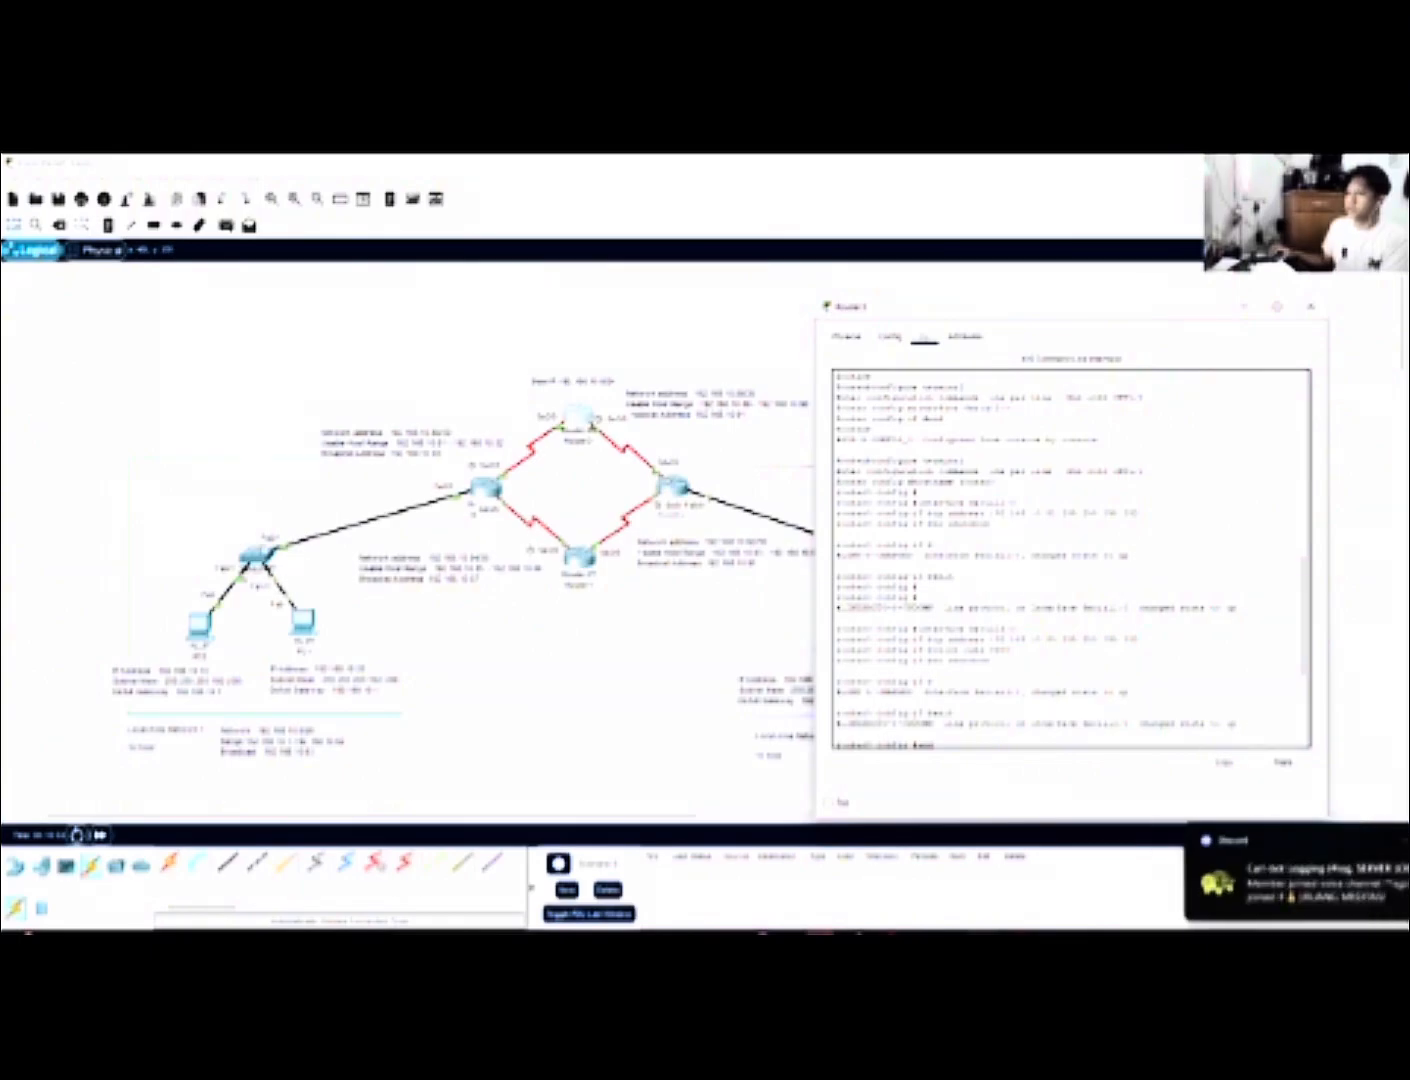
click(1381, 842)
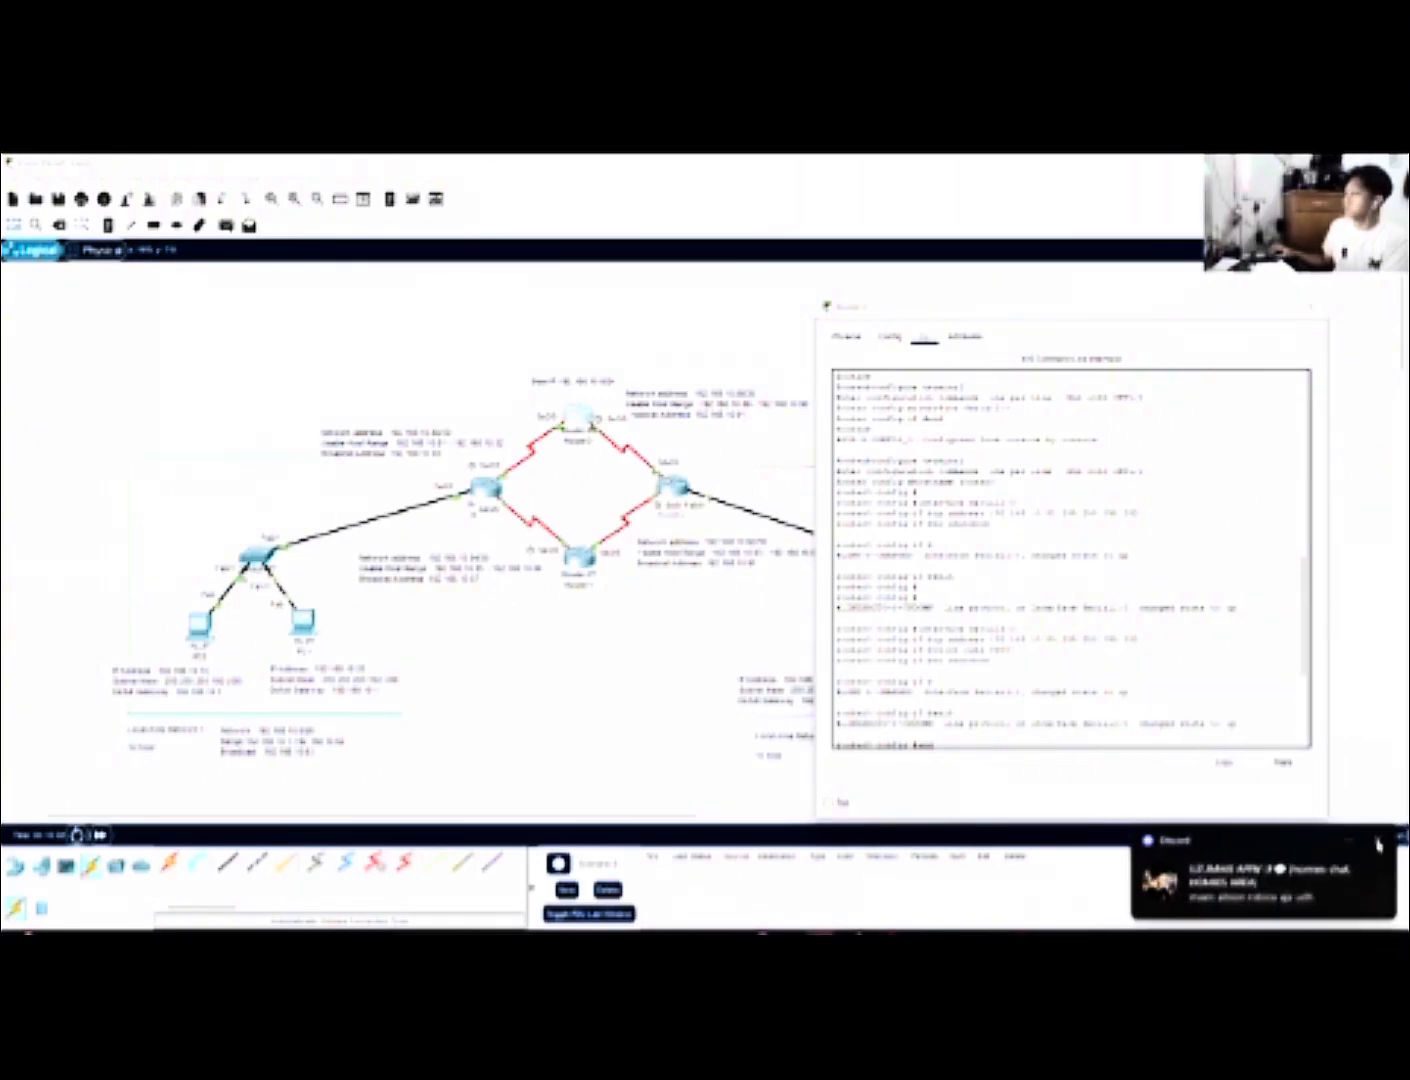
click(1378, 845)
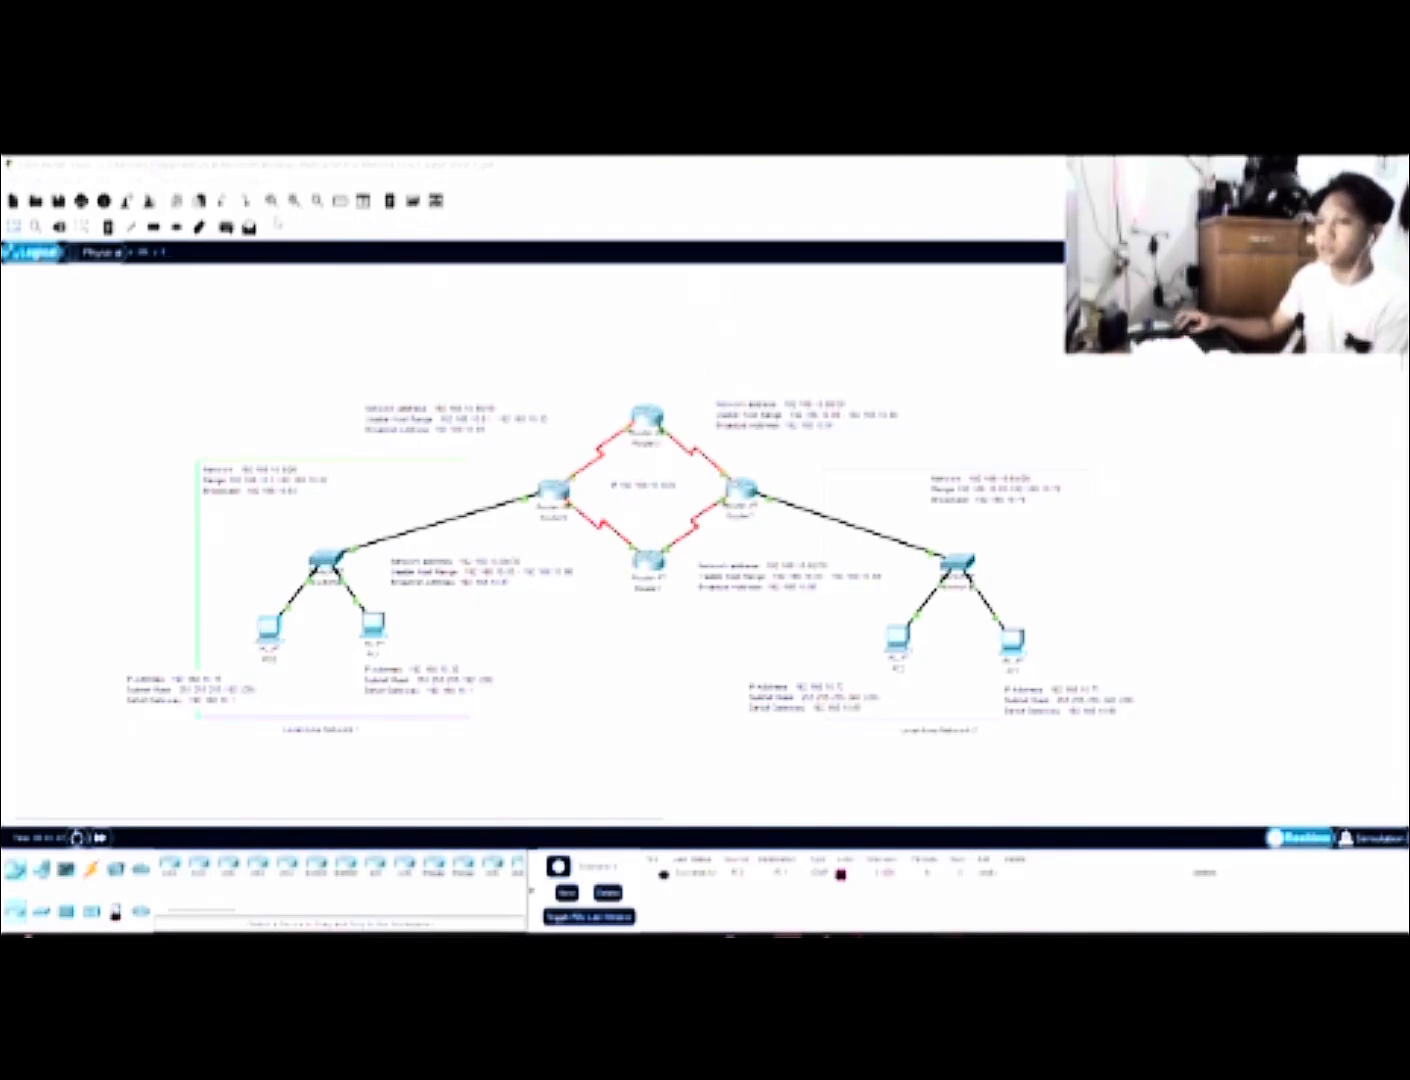
Send a simple test packet between the left LAN's two PCs, then delete the scenario's packet entries
click(230, 227)
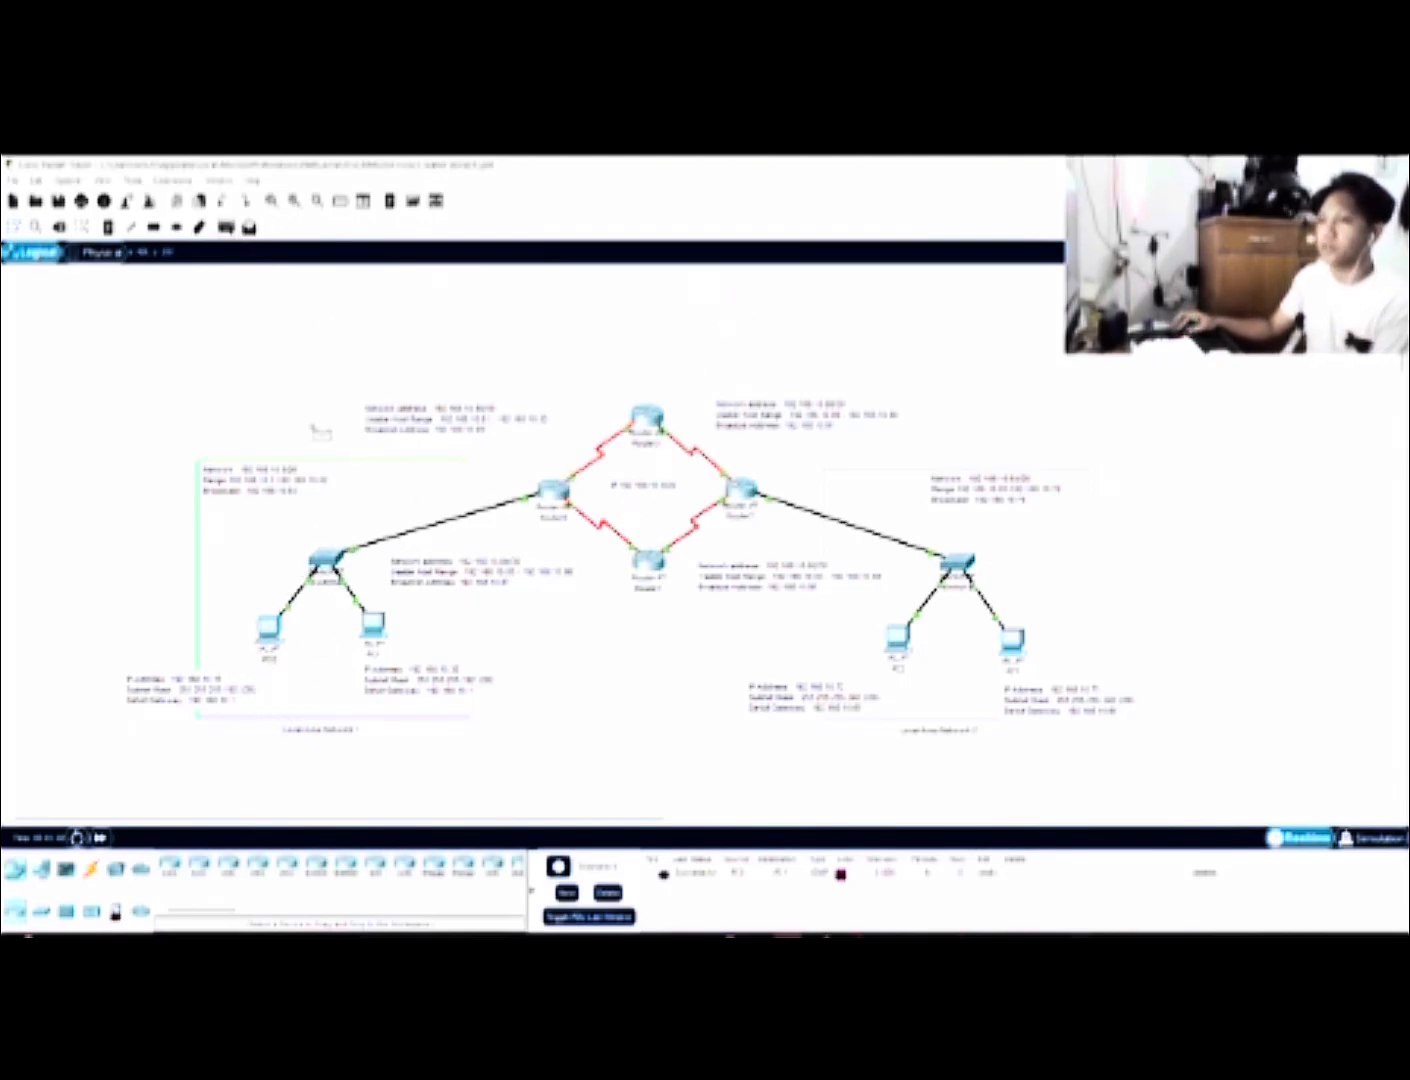
click(267, 629)
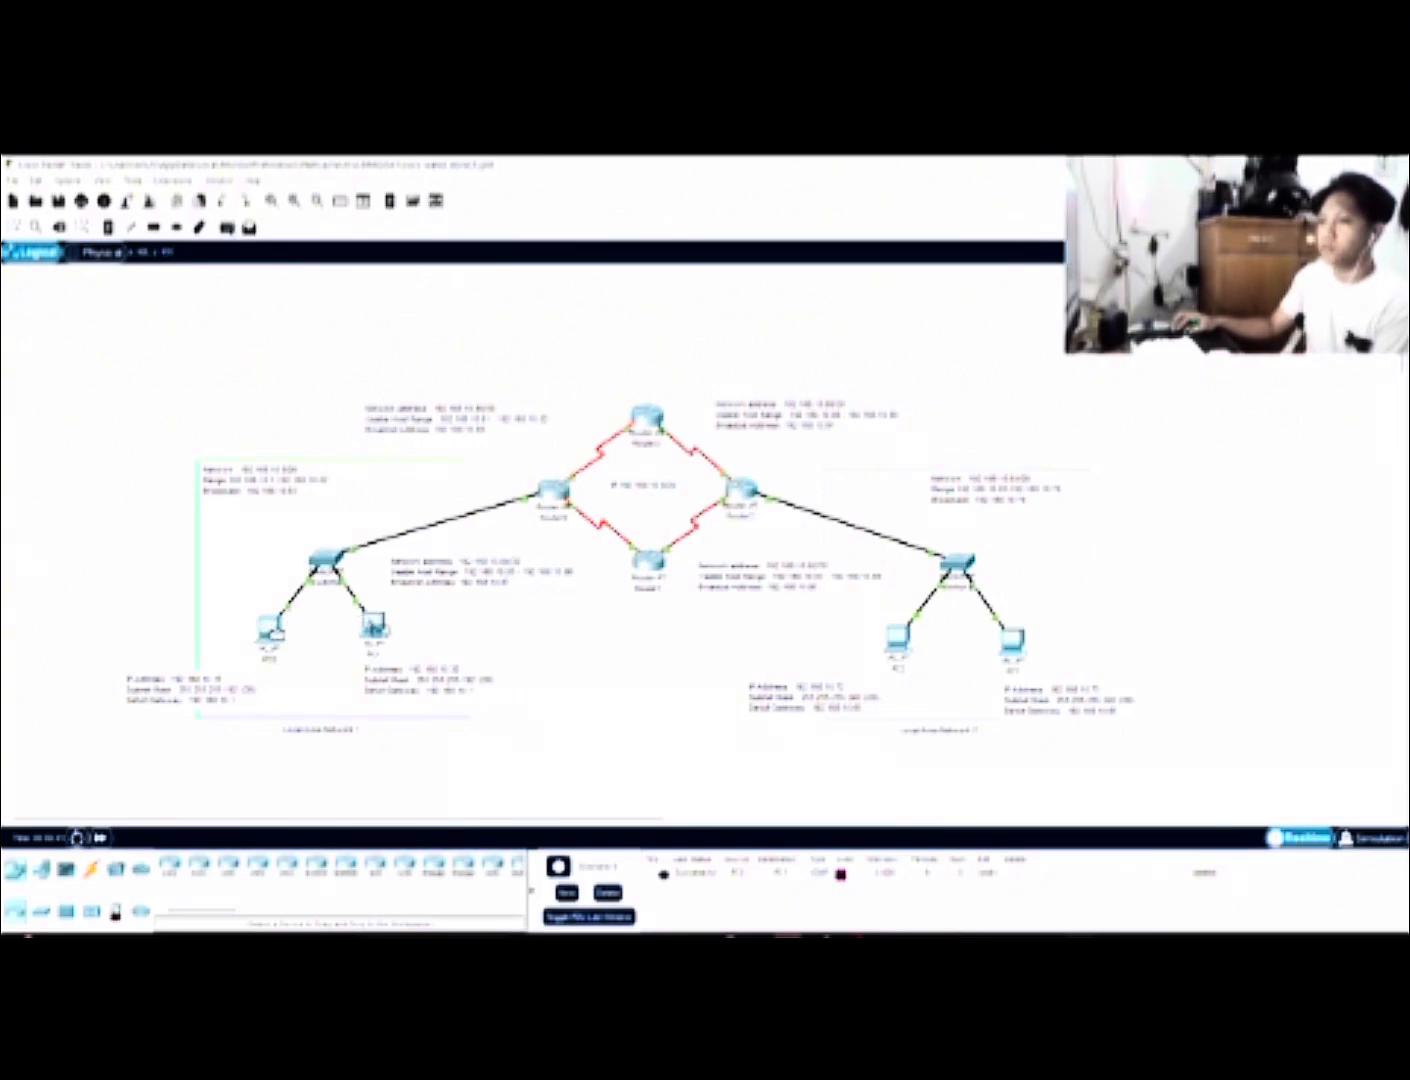
click(372, 627)
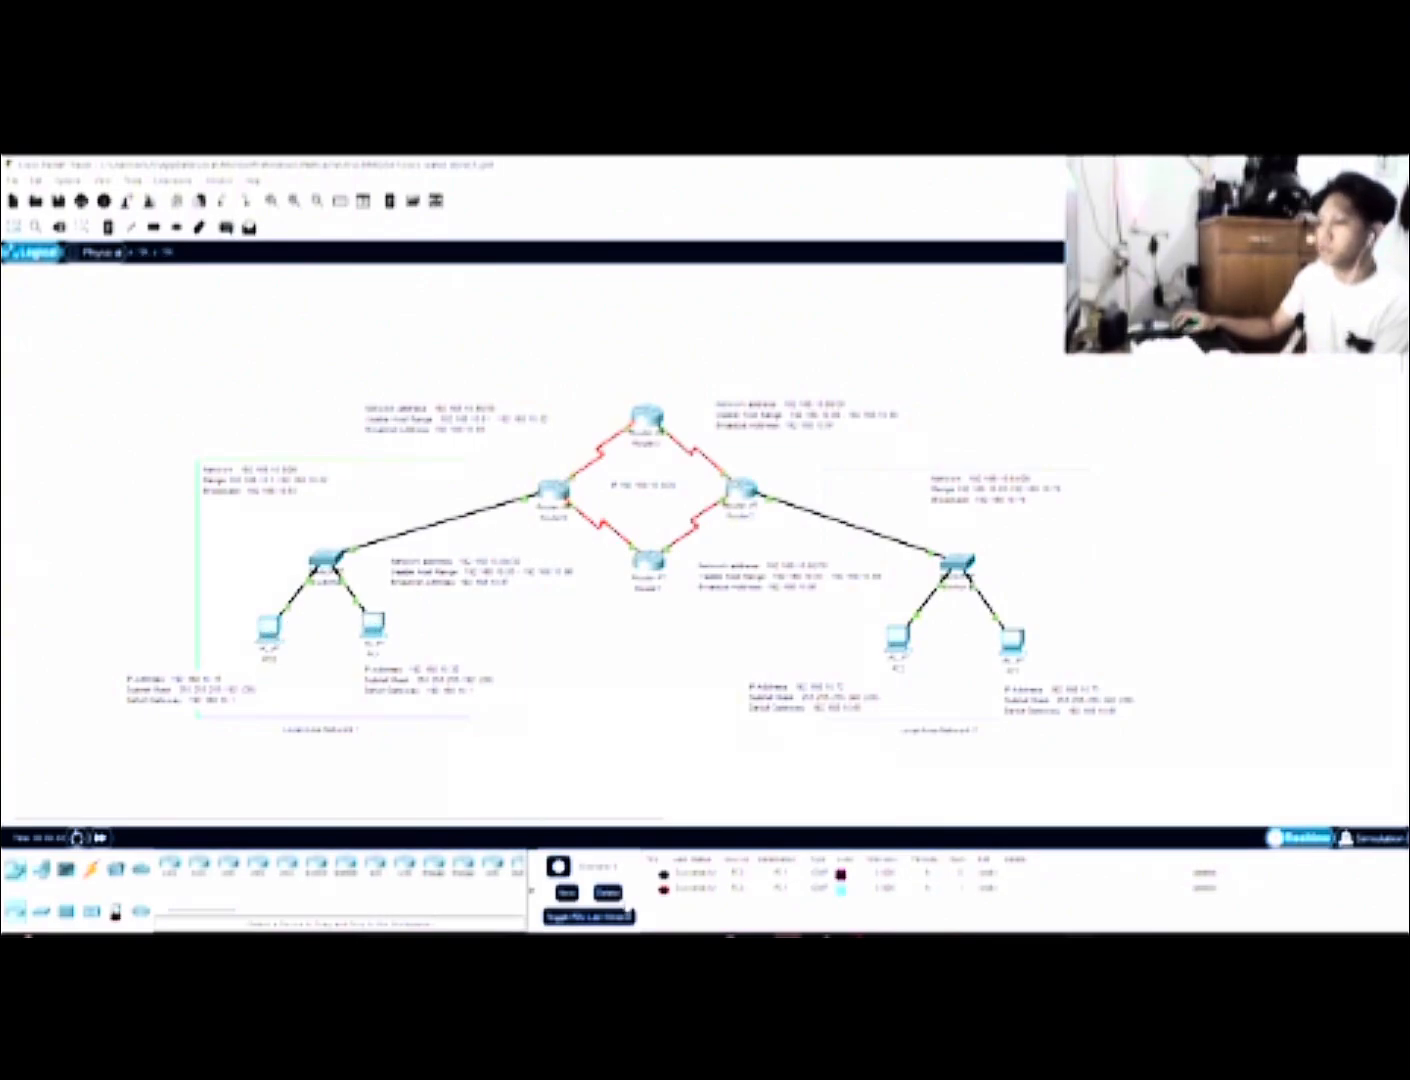
click(607, 892)
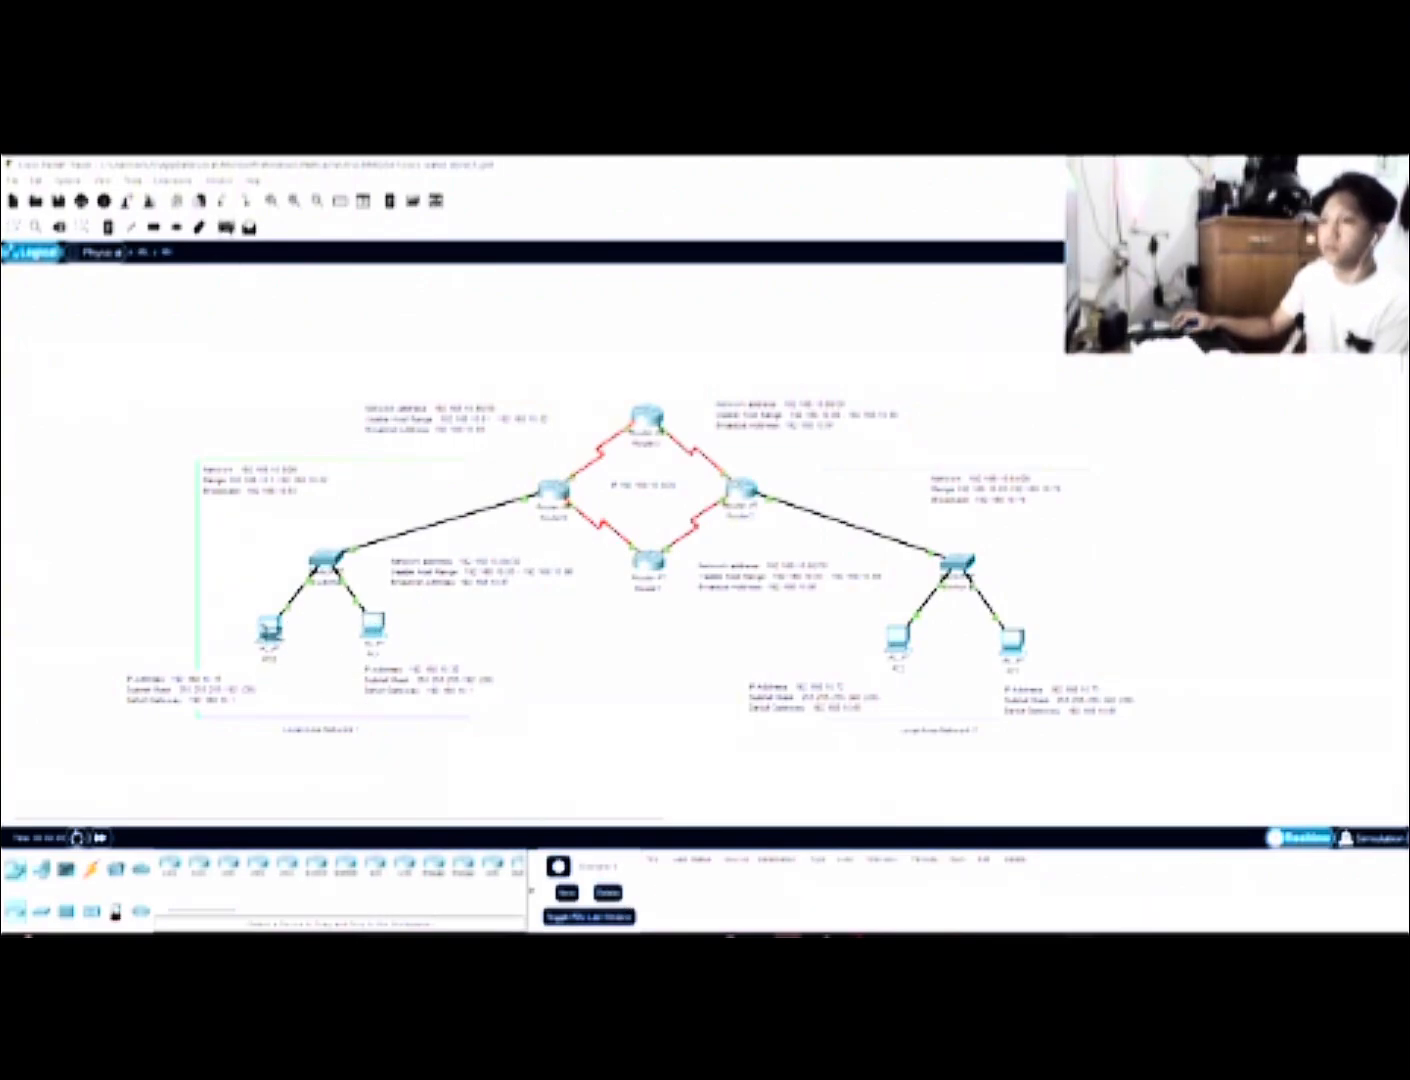
Send test packets from the left LAN's first PC to its neighbouring PC, the left router and the bottom router
click(266, 629)
click(372, 627)
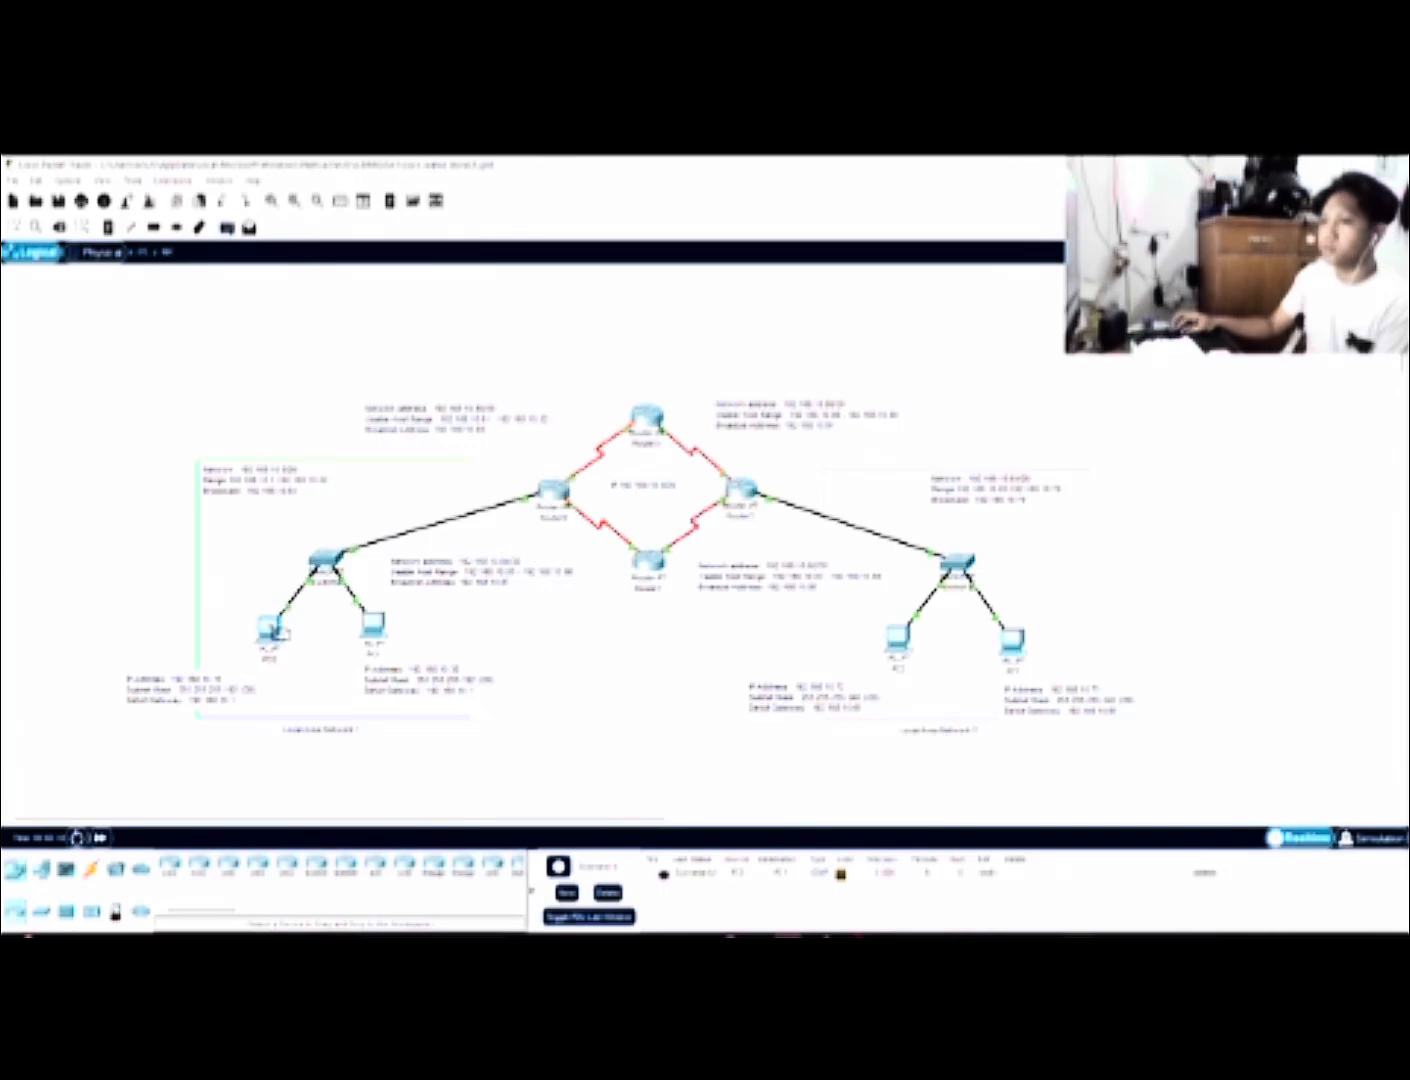
click(553, 490)
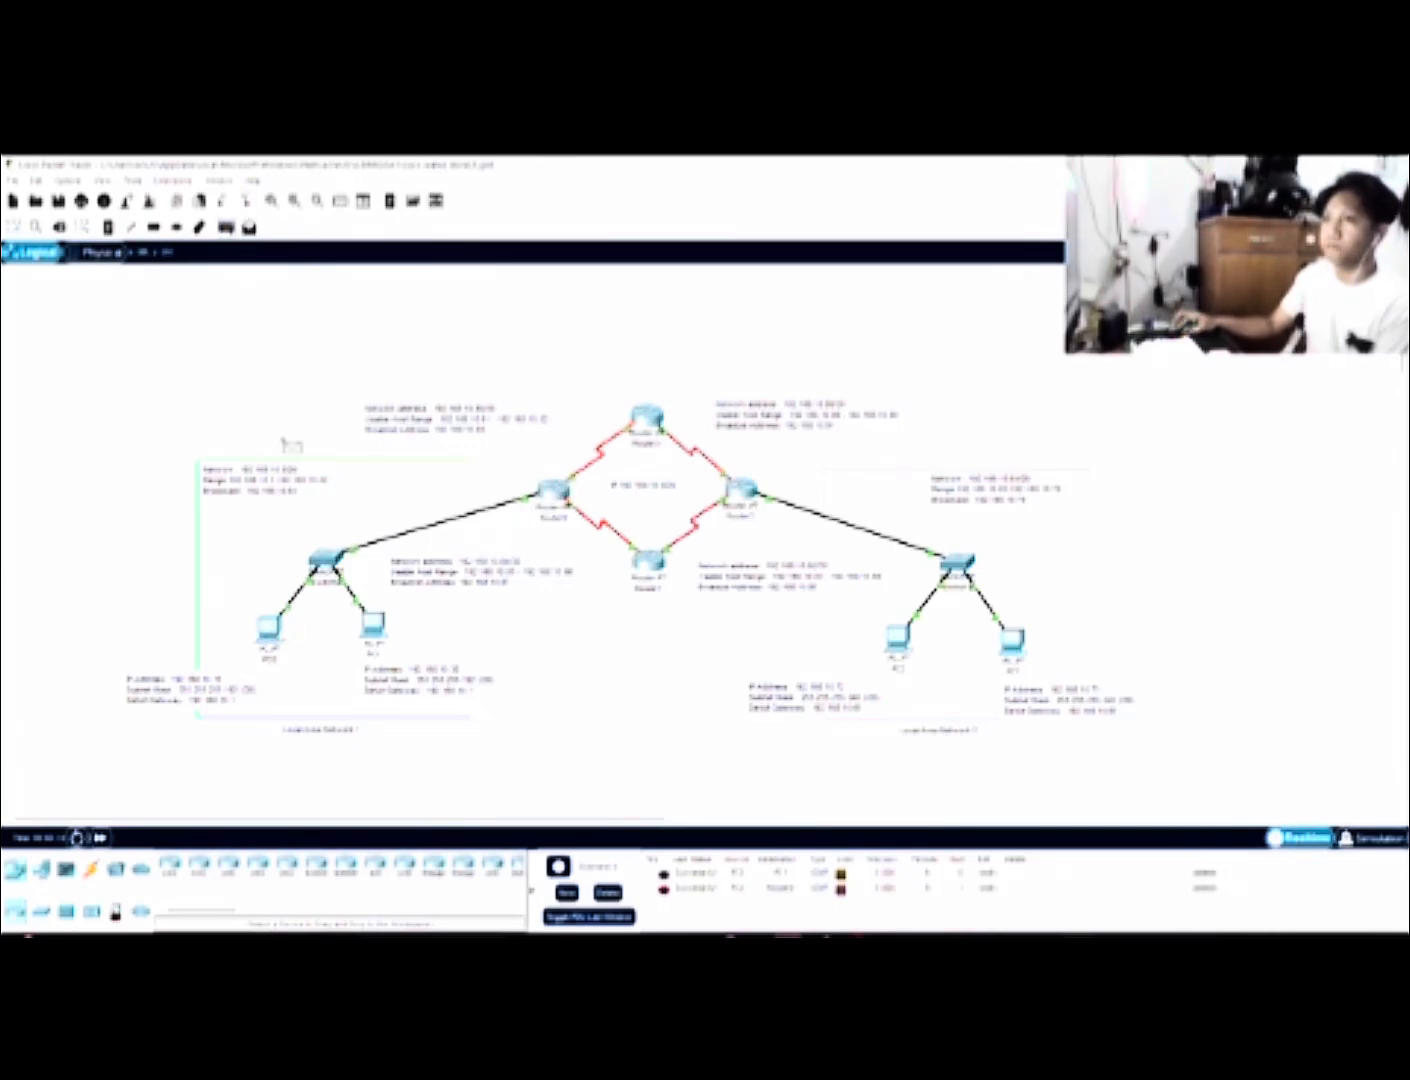
click(269, 630)
click(652, 565)
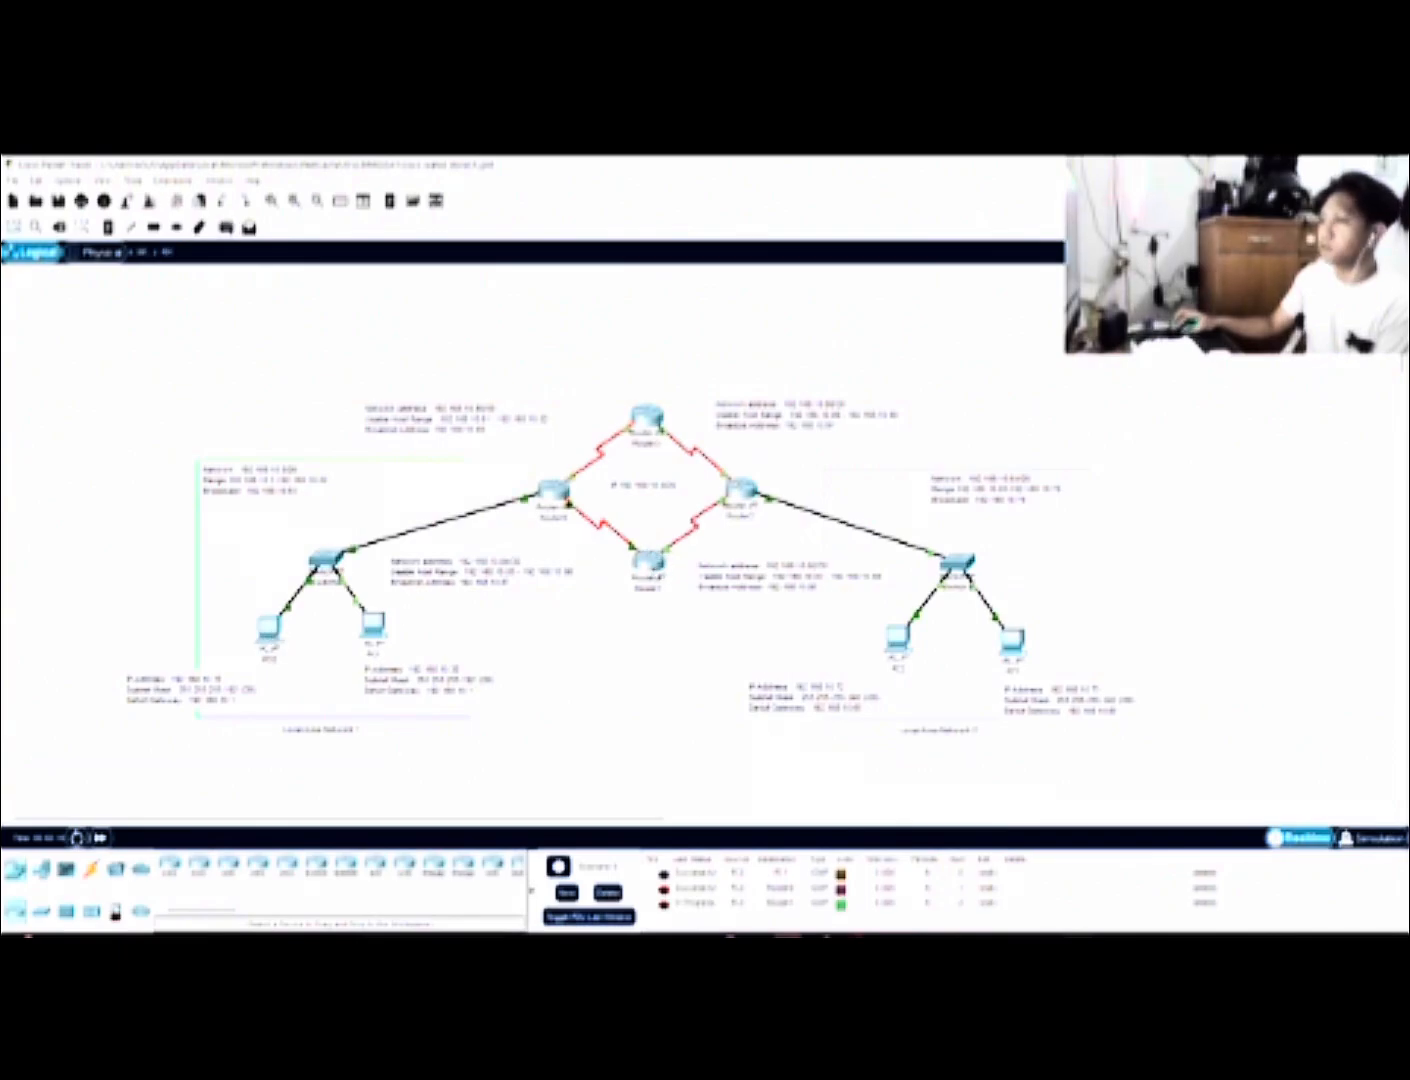
Test the left LAN's first PC against the right and top routers with simple packets, then clear the packet list
click(227, 228)
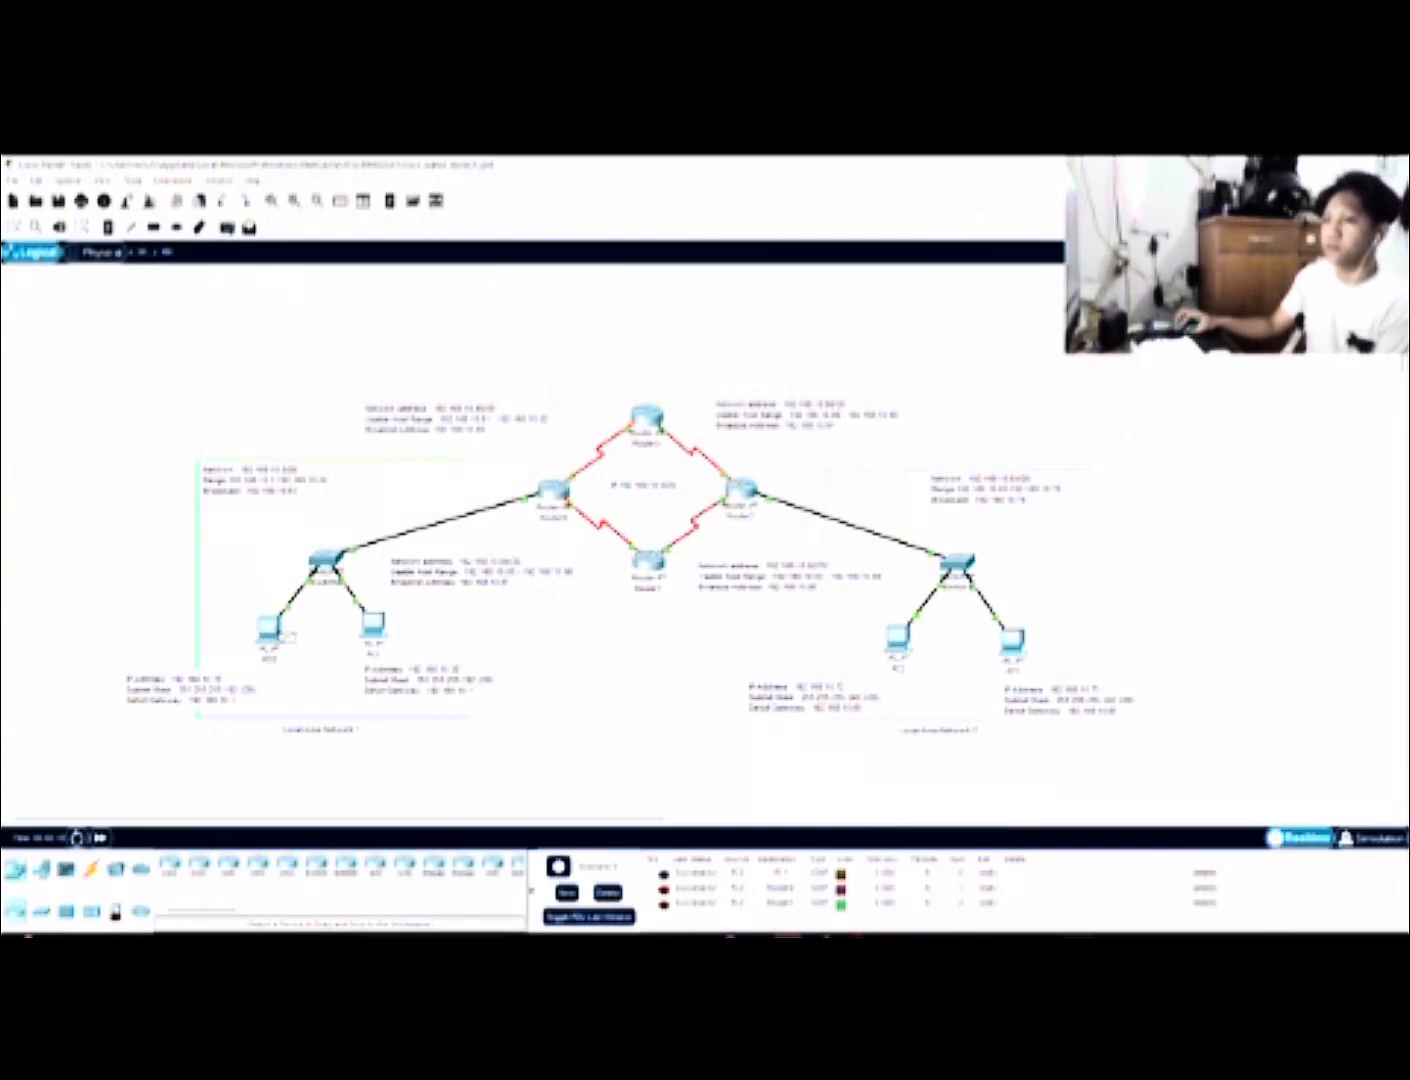
click(272, 633)
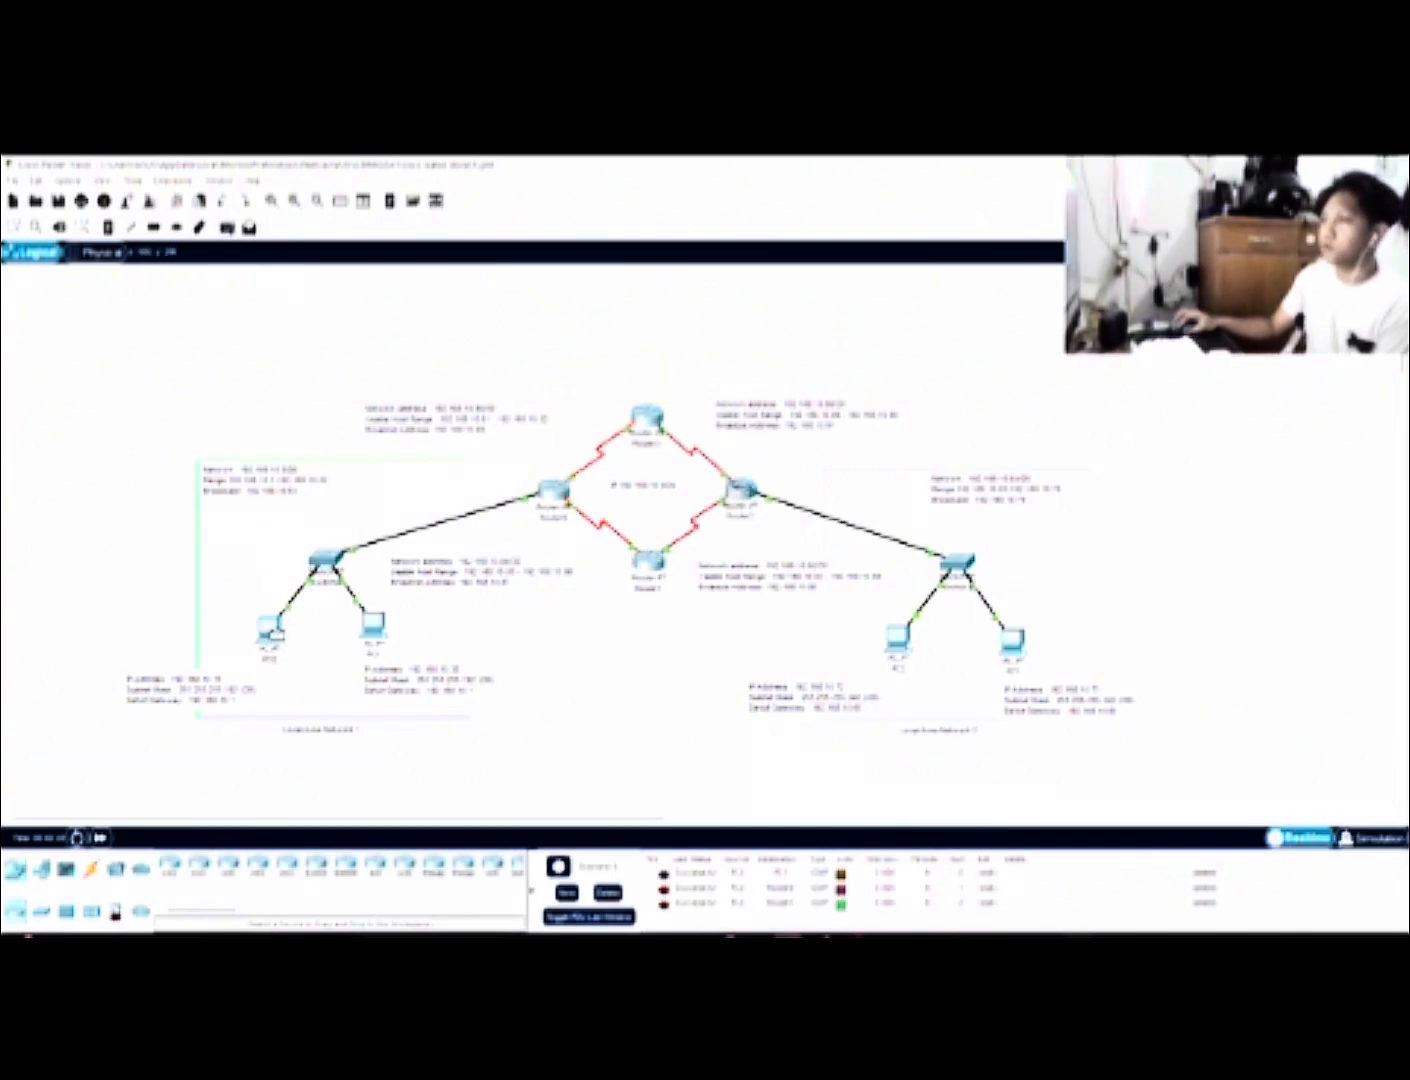
click(741, 489)
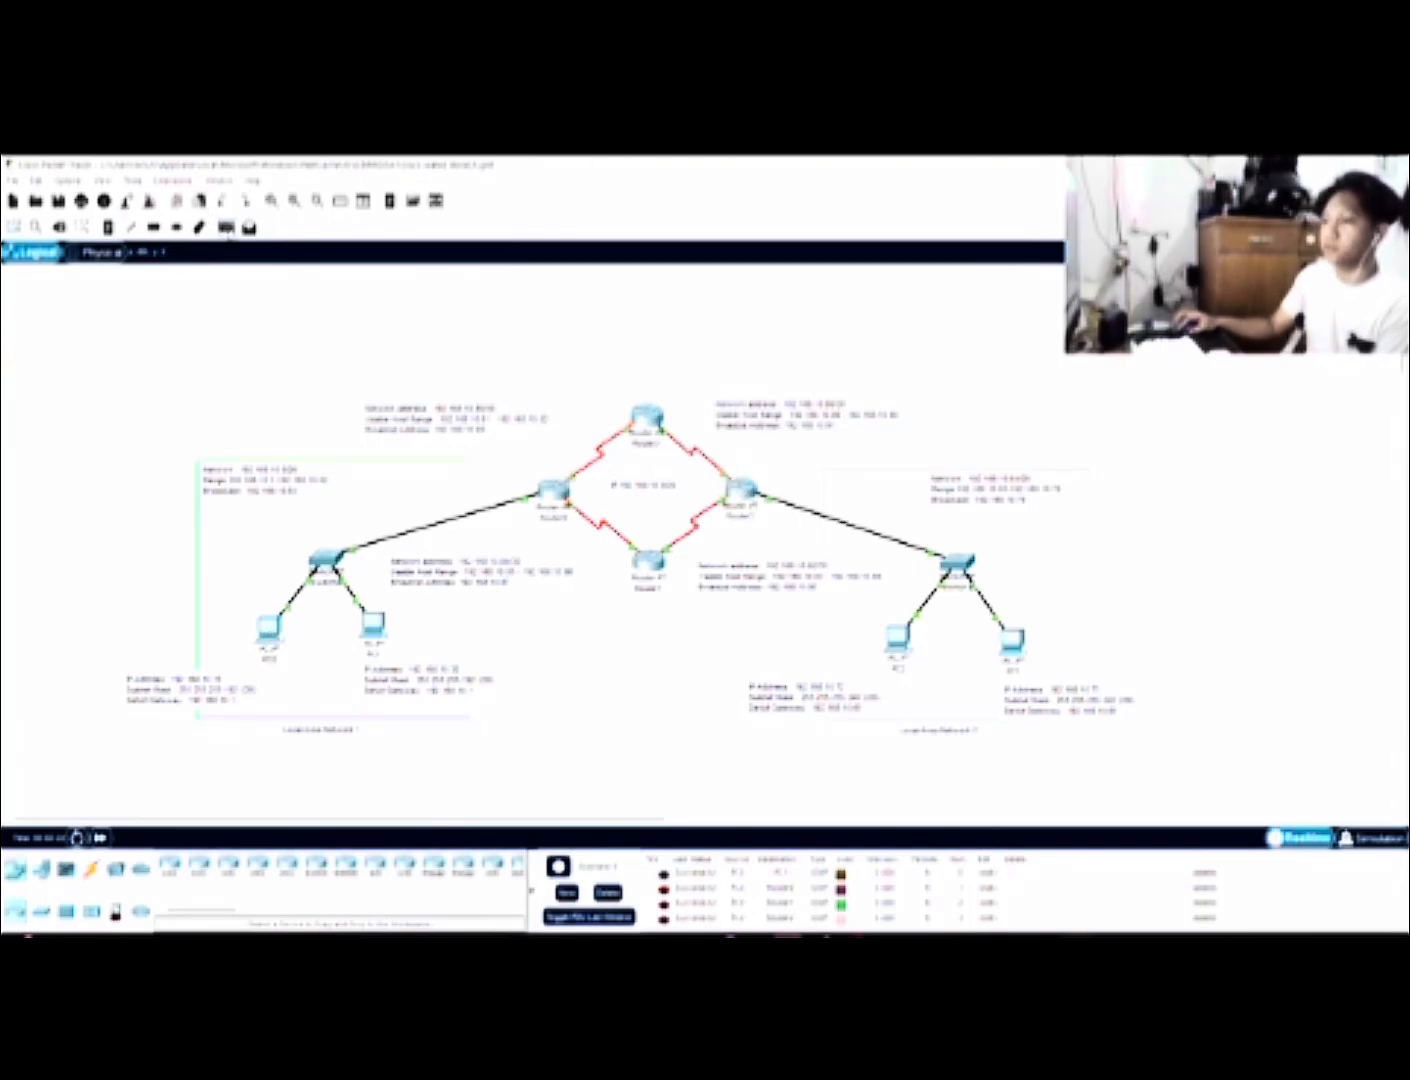
click(229, 231)
click(274, 636)
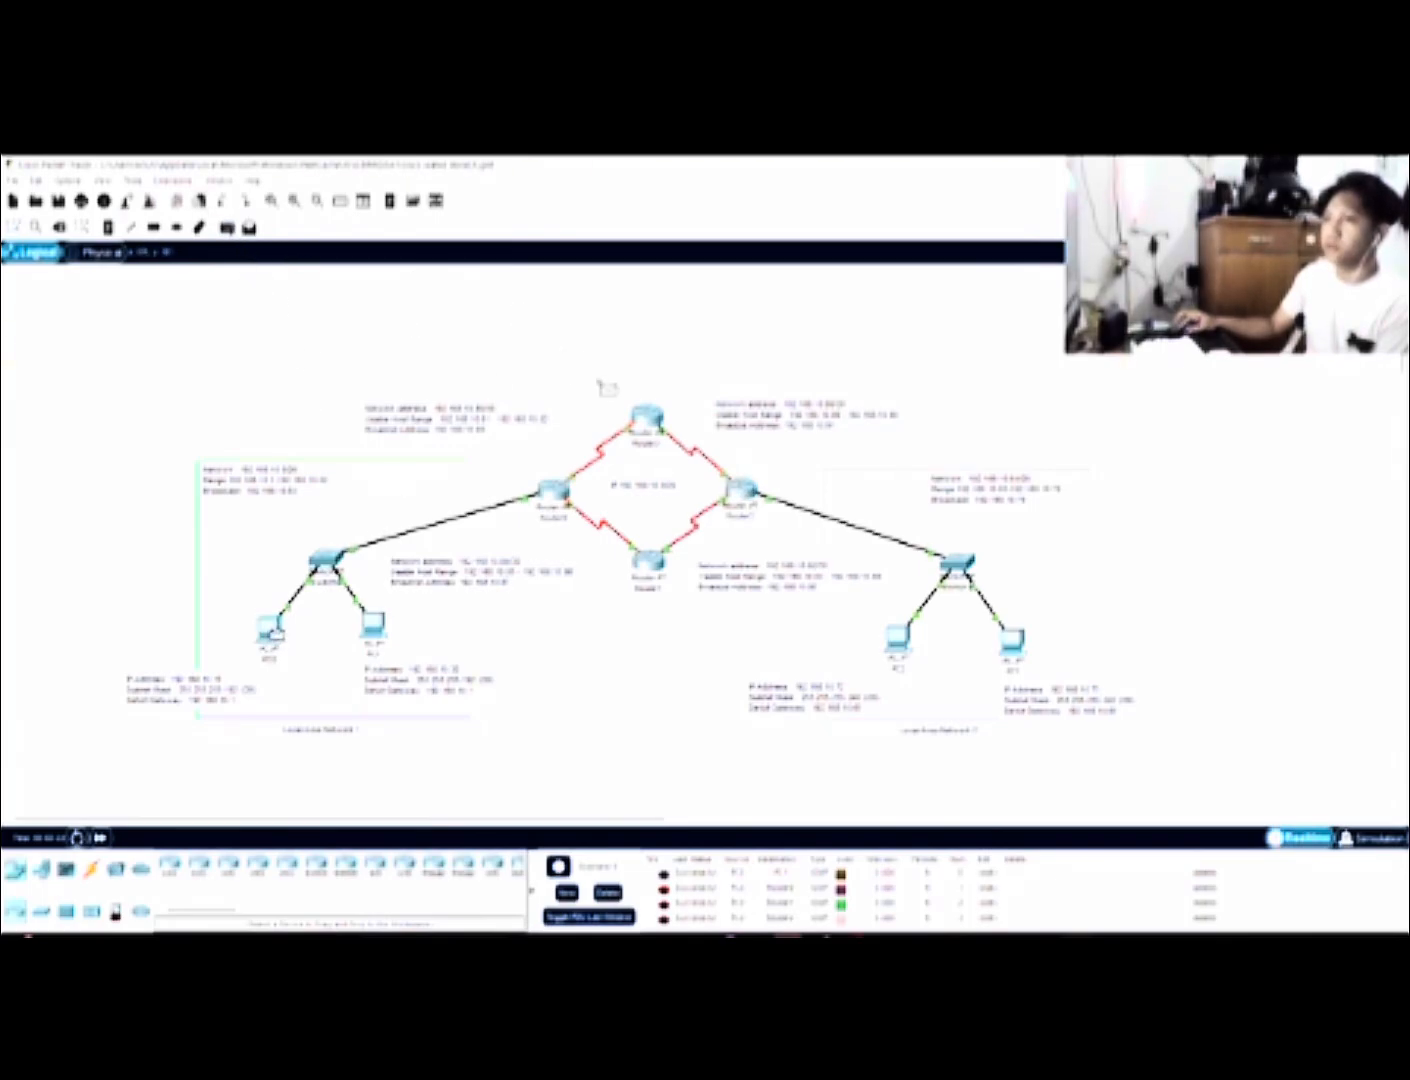
click(646, 416)
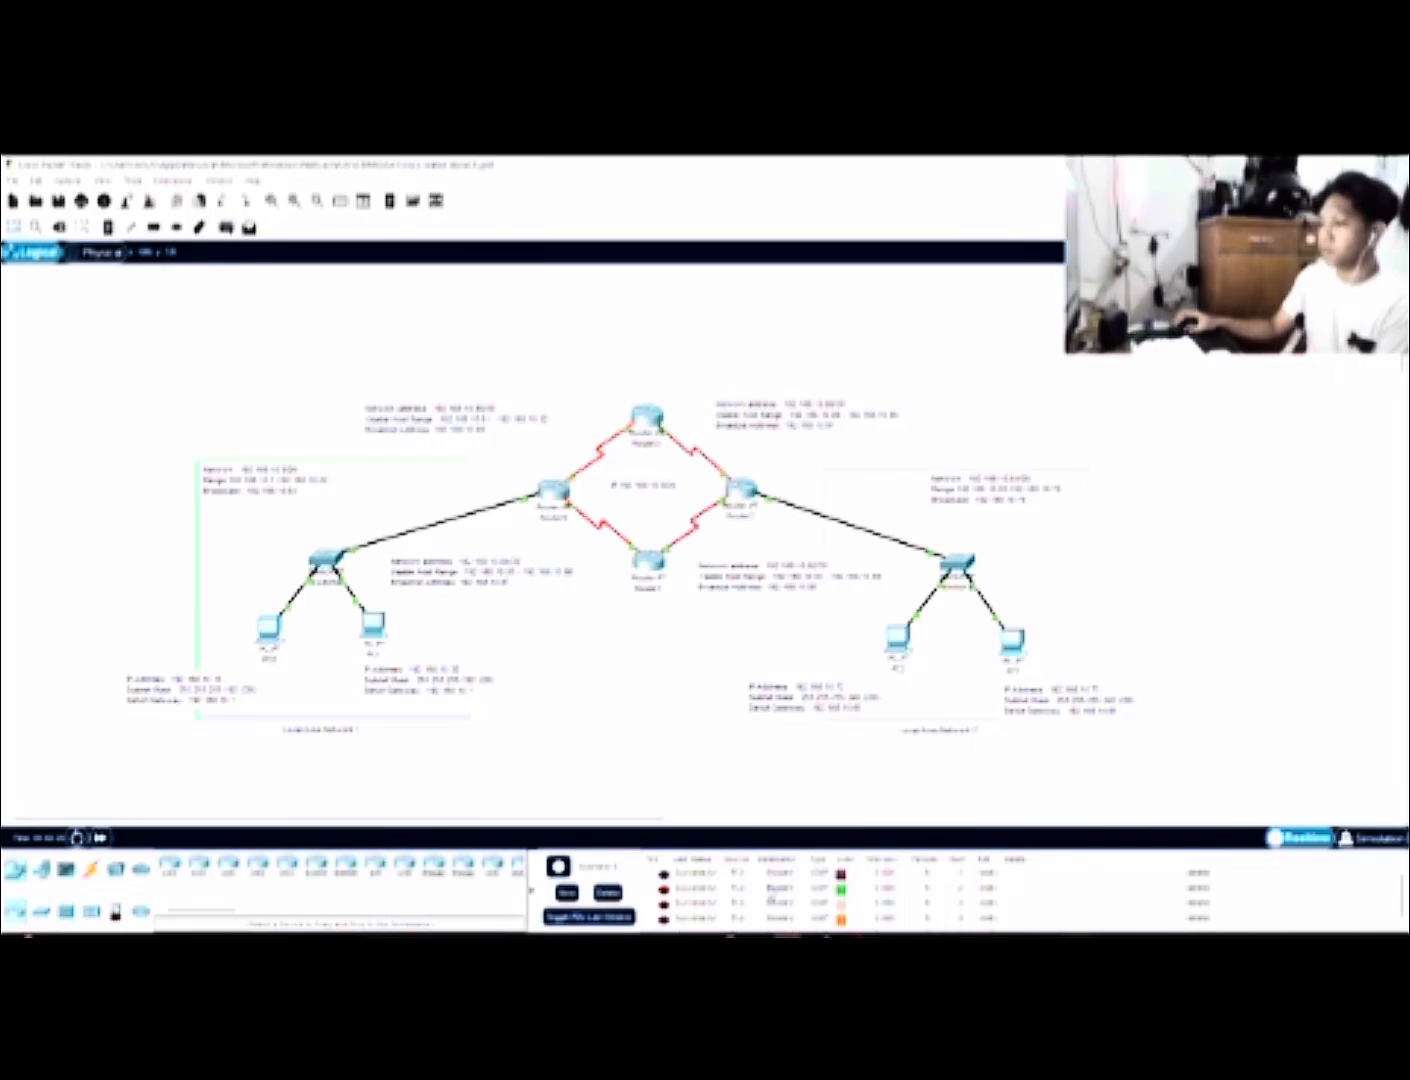
click(608, 892)
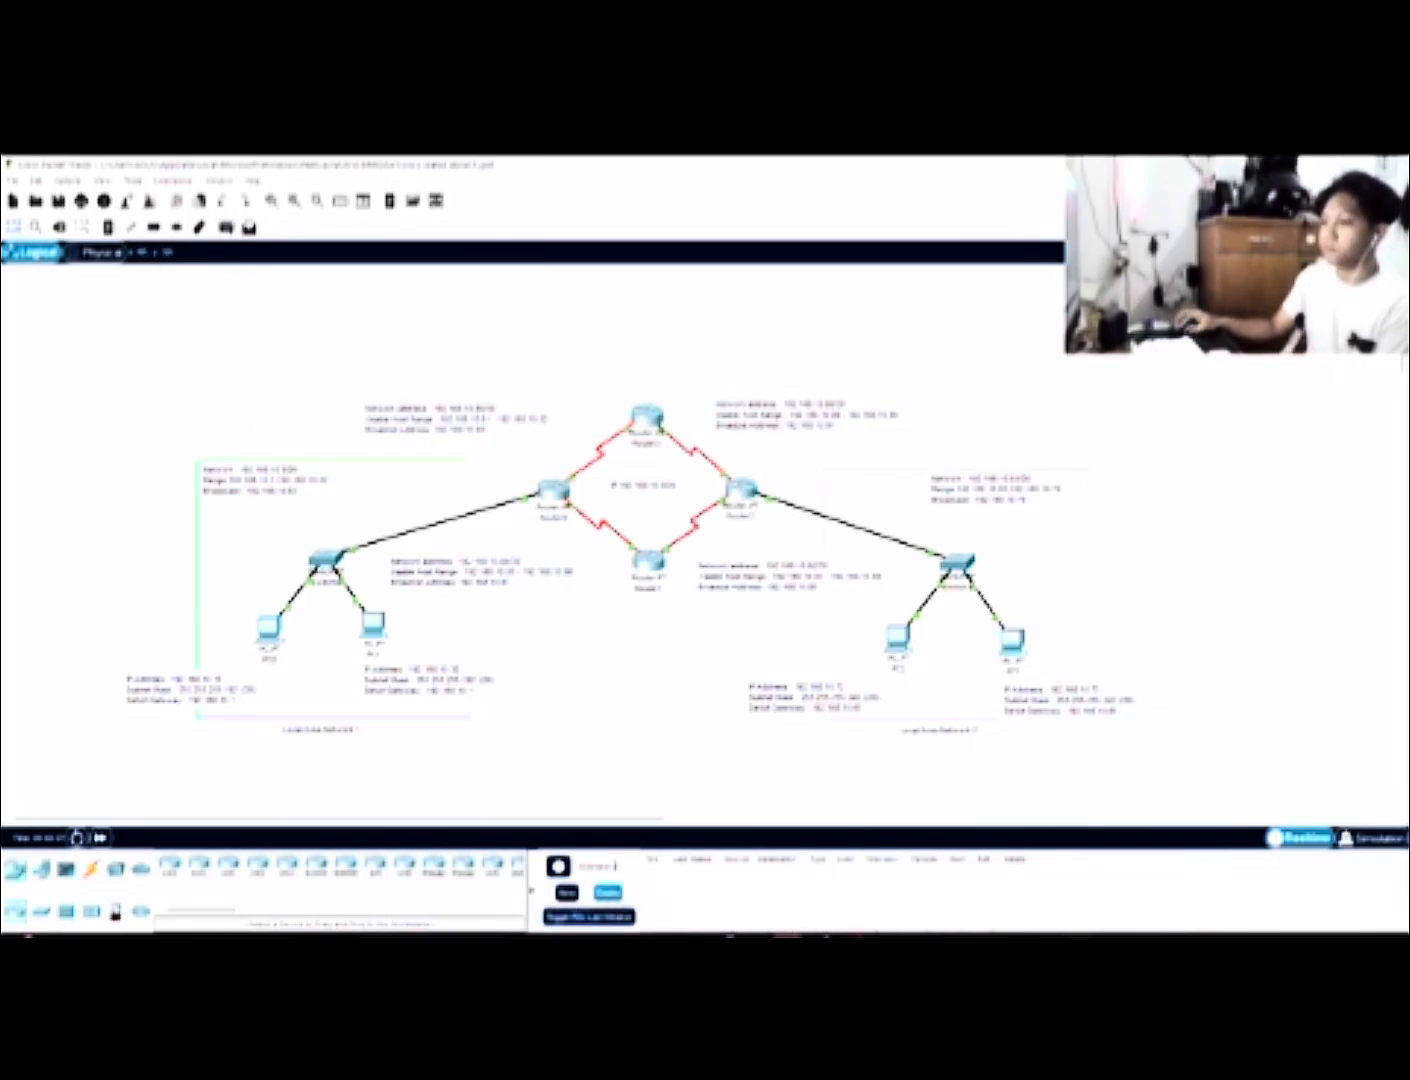
Send test packets from the left router to the bottom, right and top routers of the ring
click(230, 231)
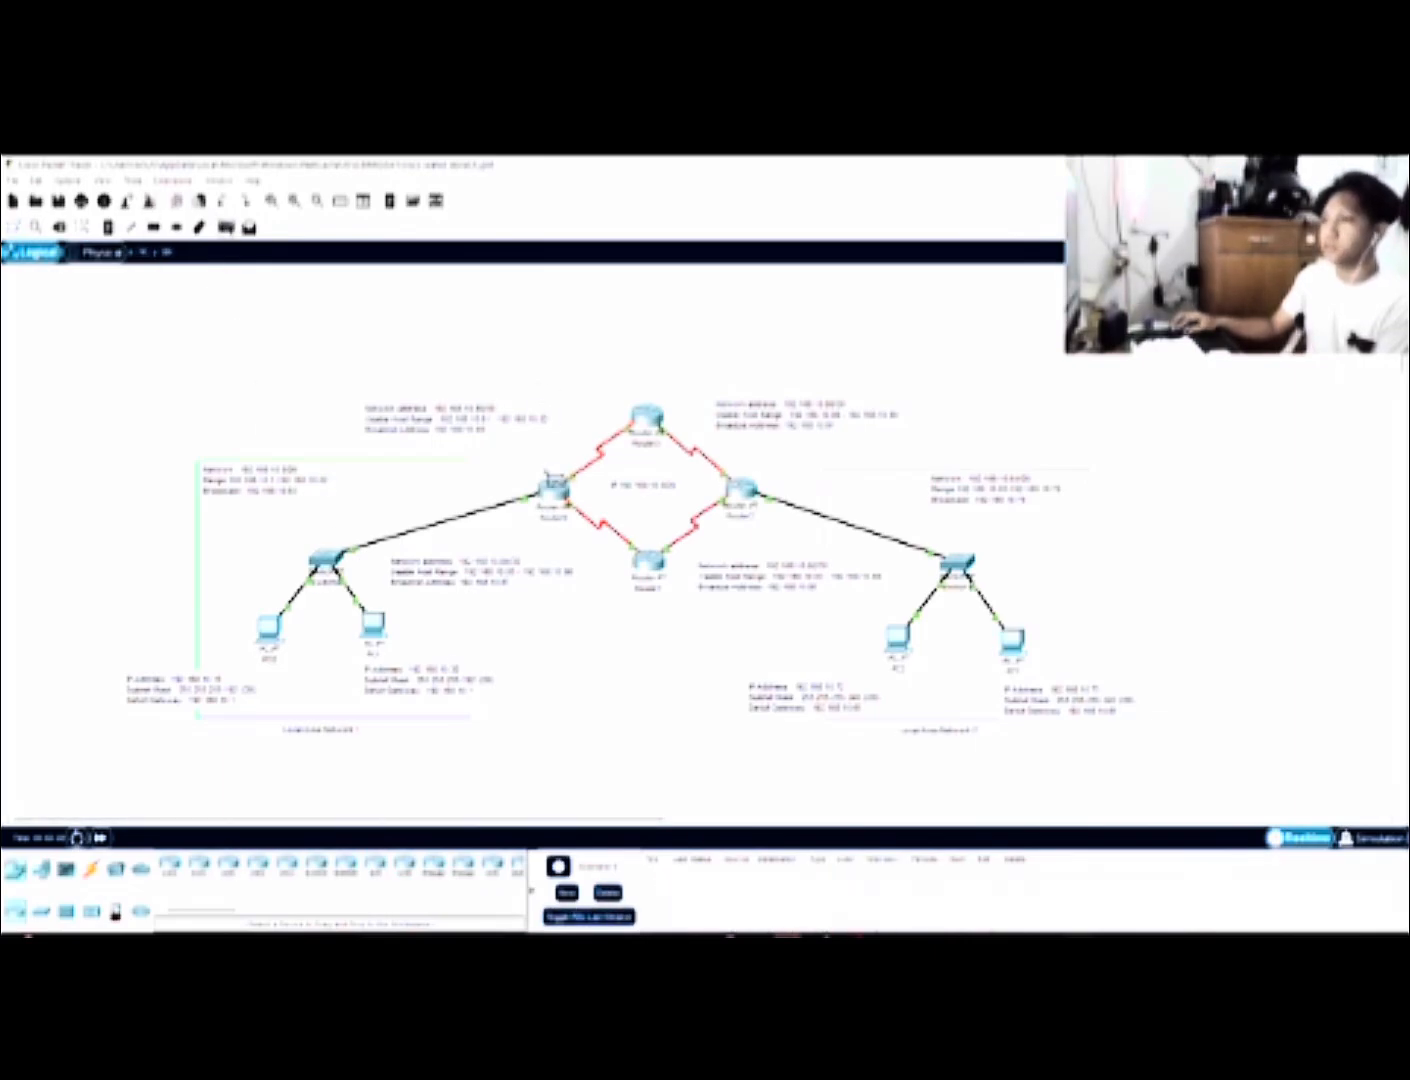
click(556, 492)
click(648, 561)
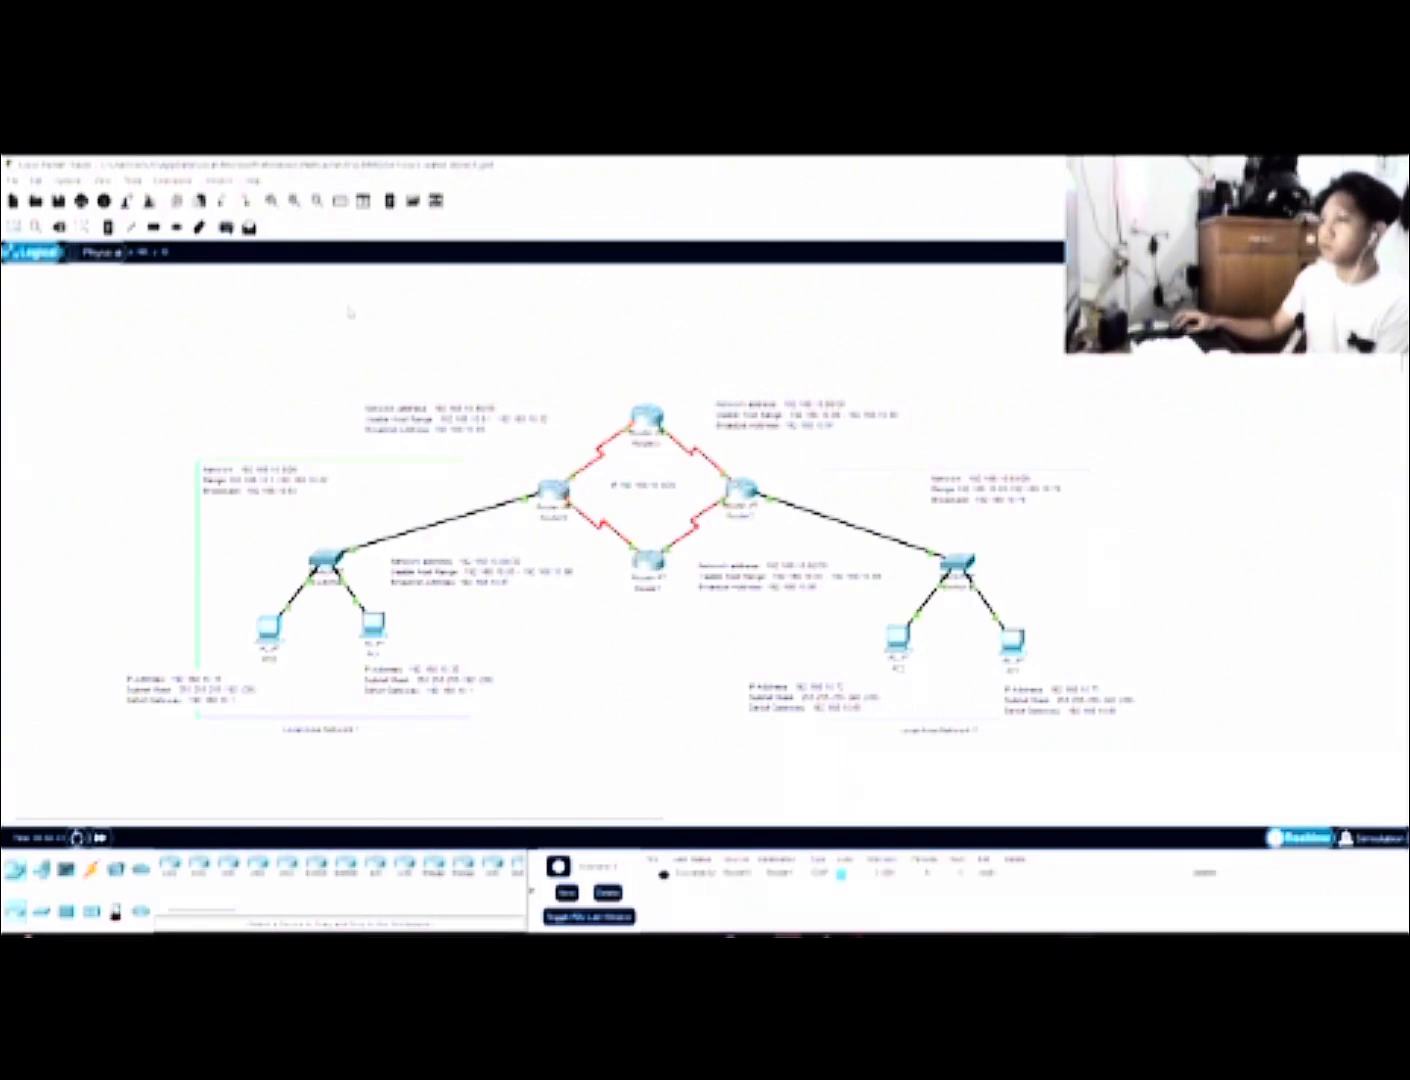
click(225, 233)
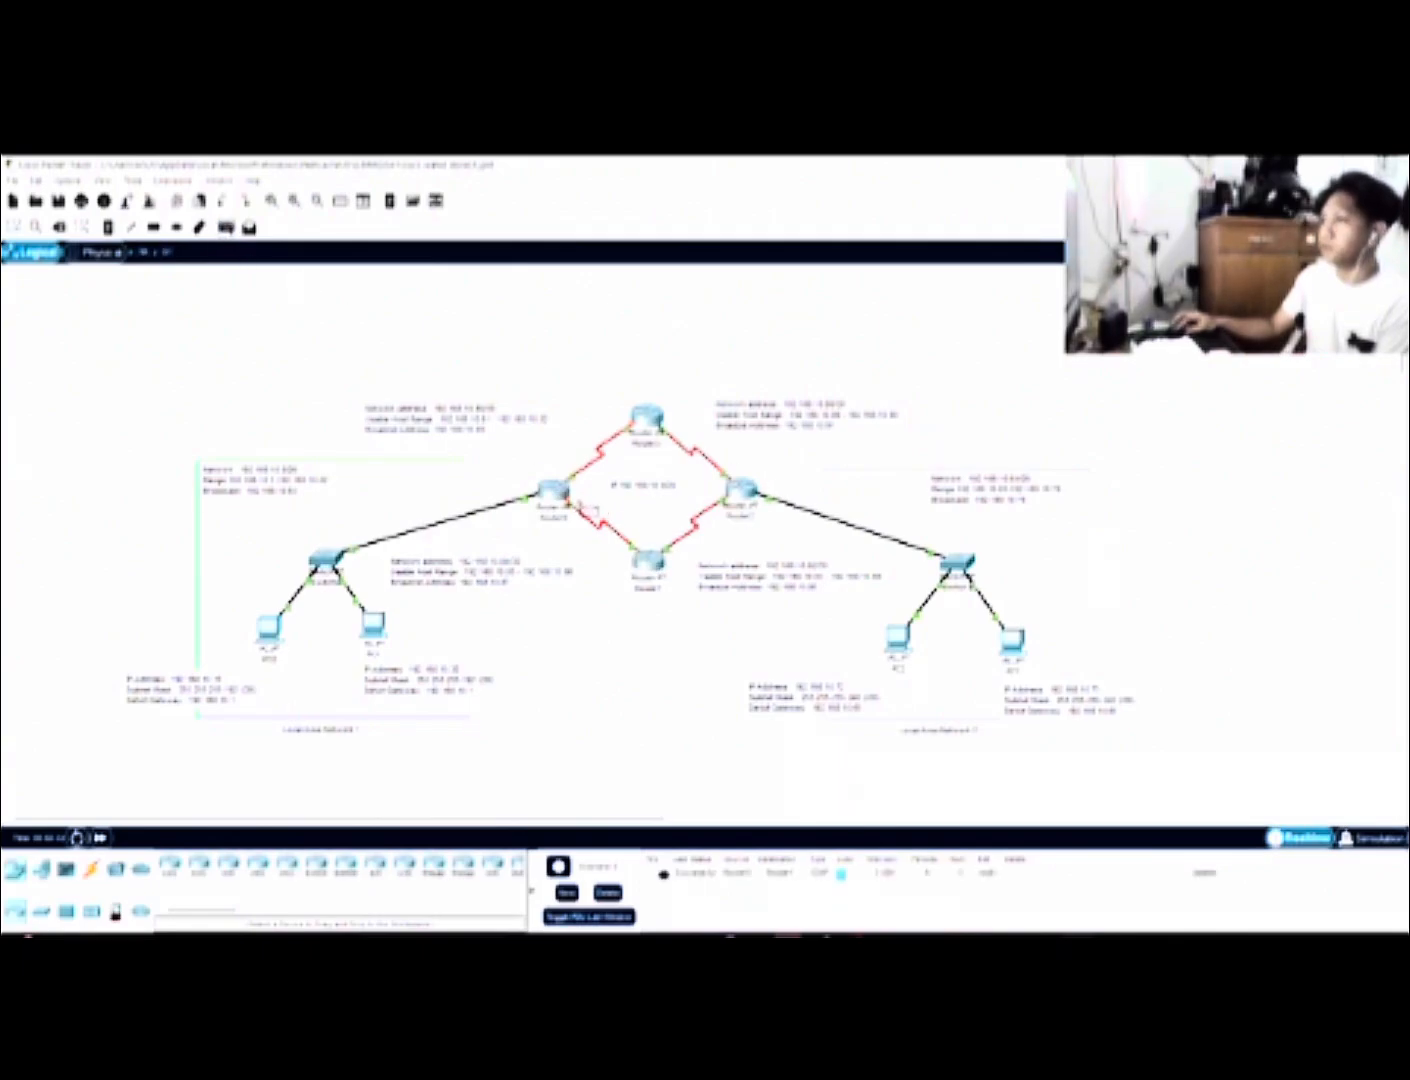
click(557, 494)
click(742, 490)
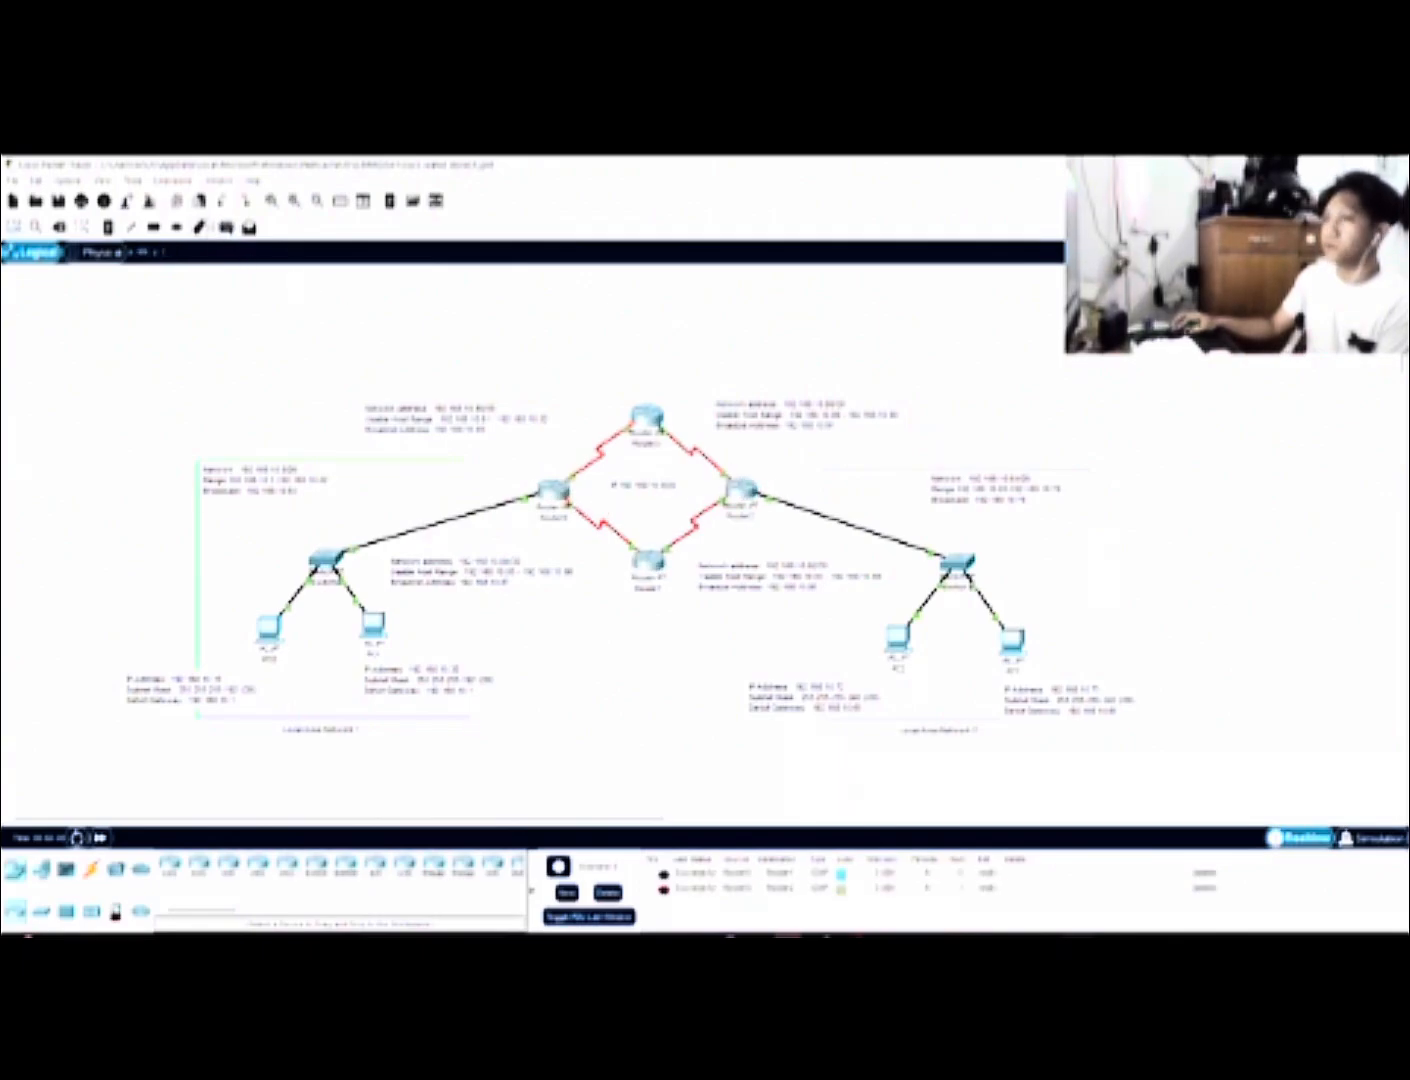
click(562, 488)
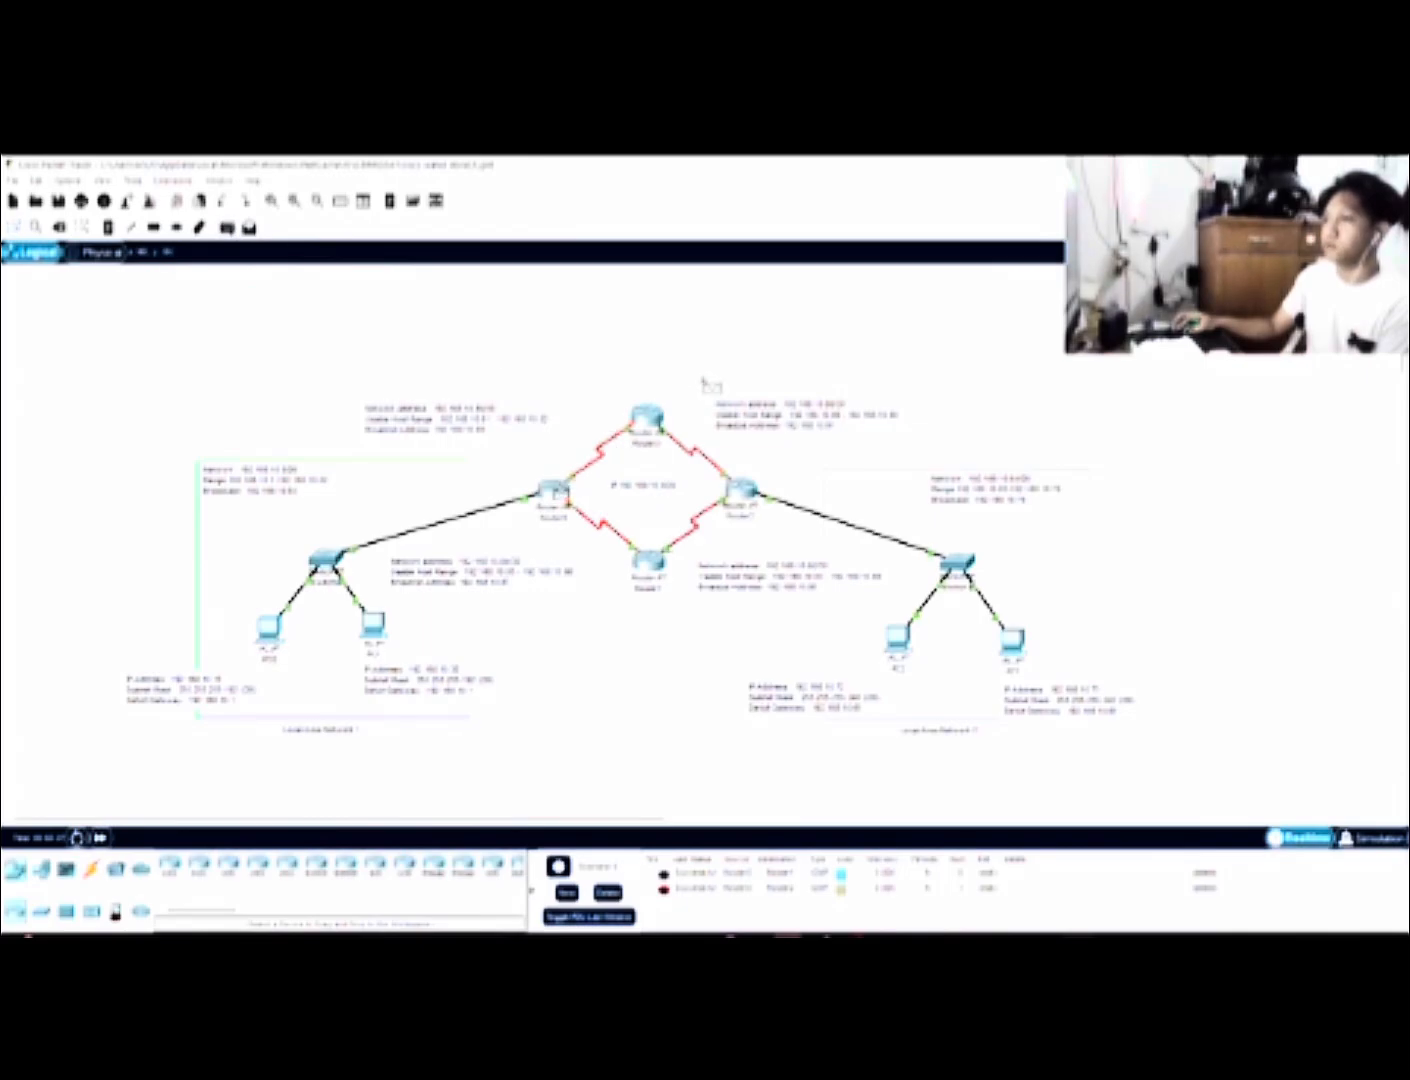
click(650, 416)
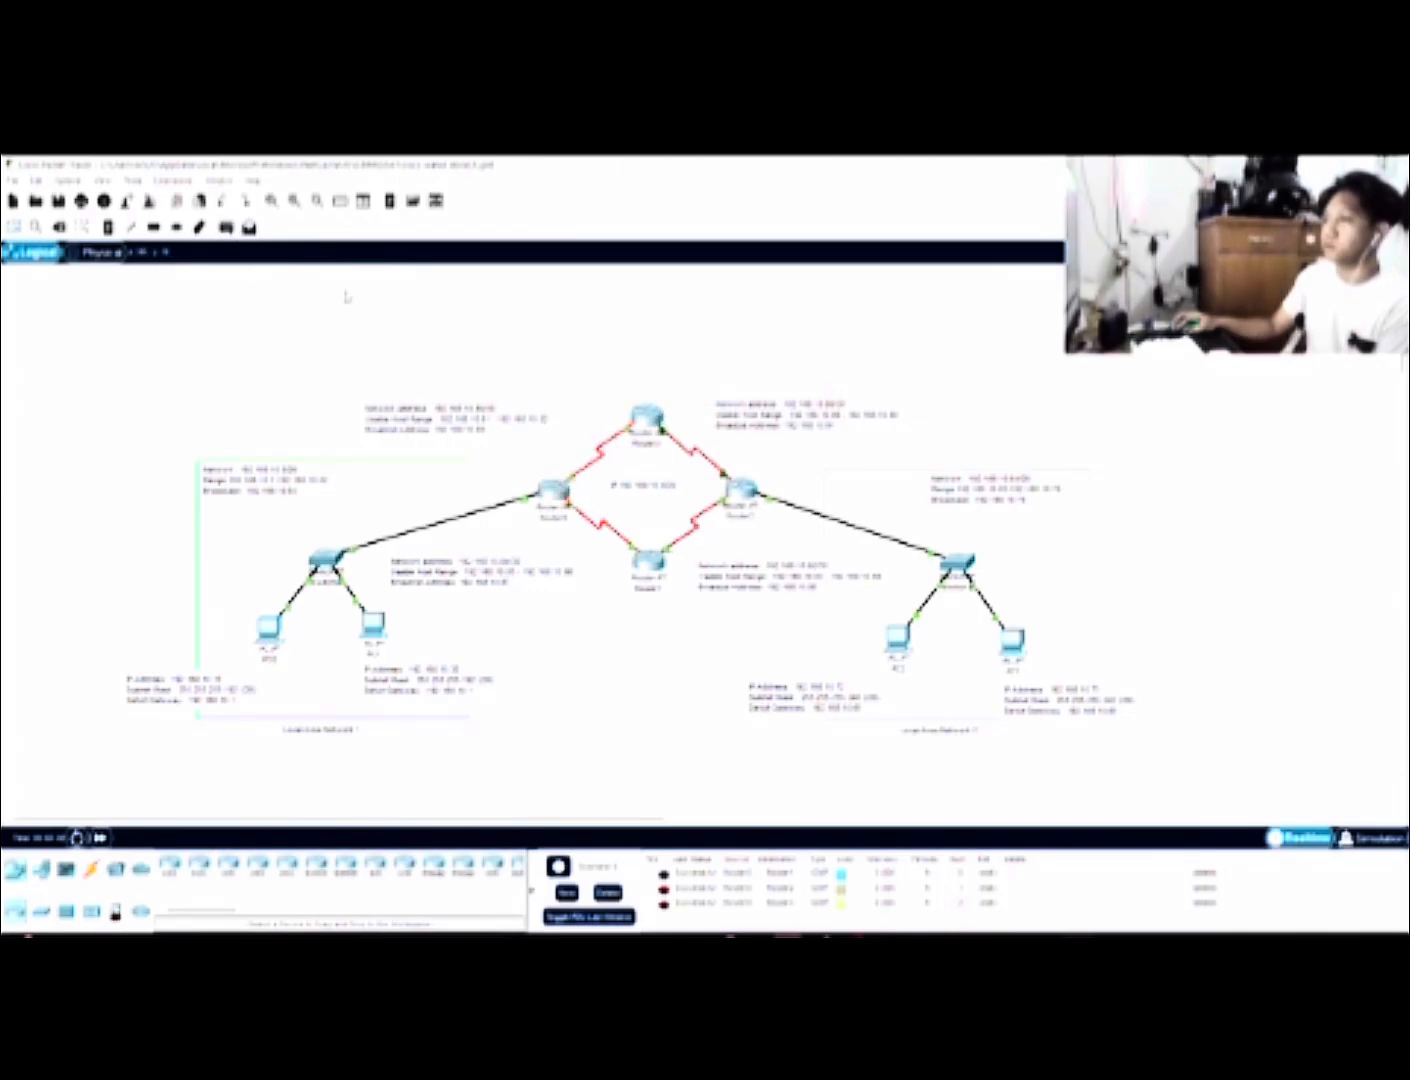
Send a test packet from the bottom router to the left router and clear the packet list
click(226, 230)
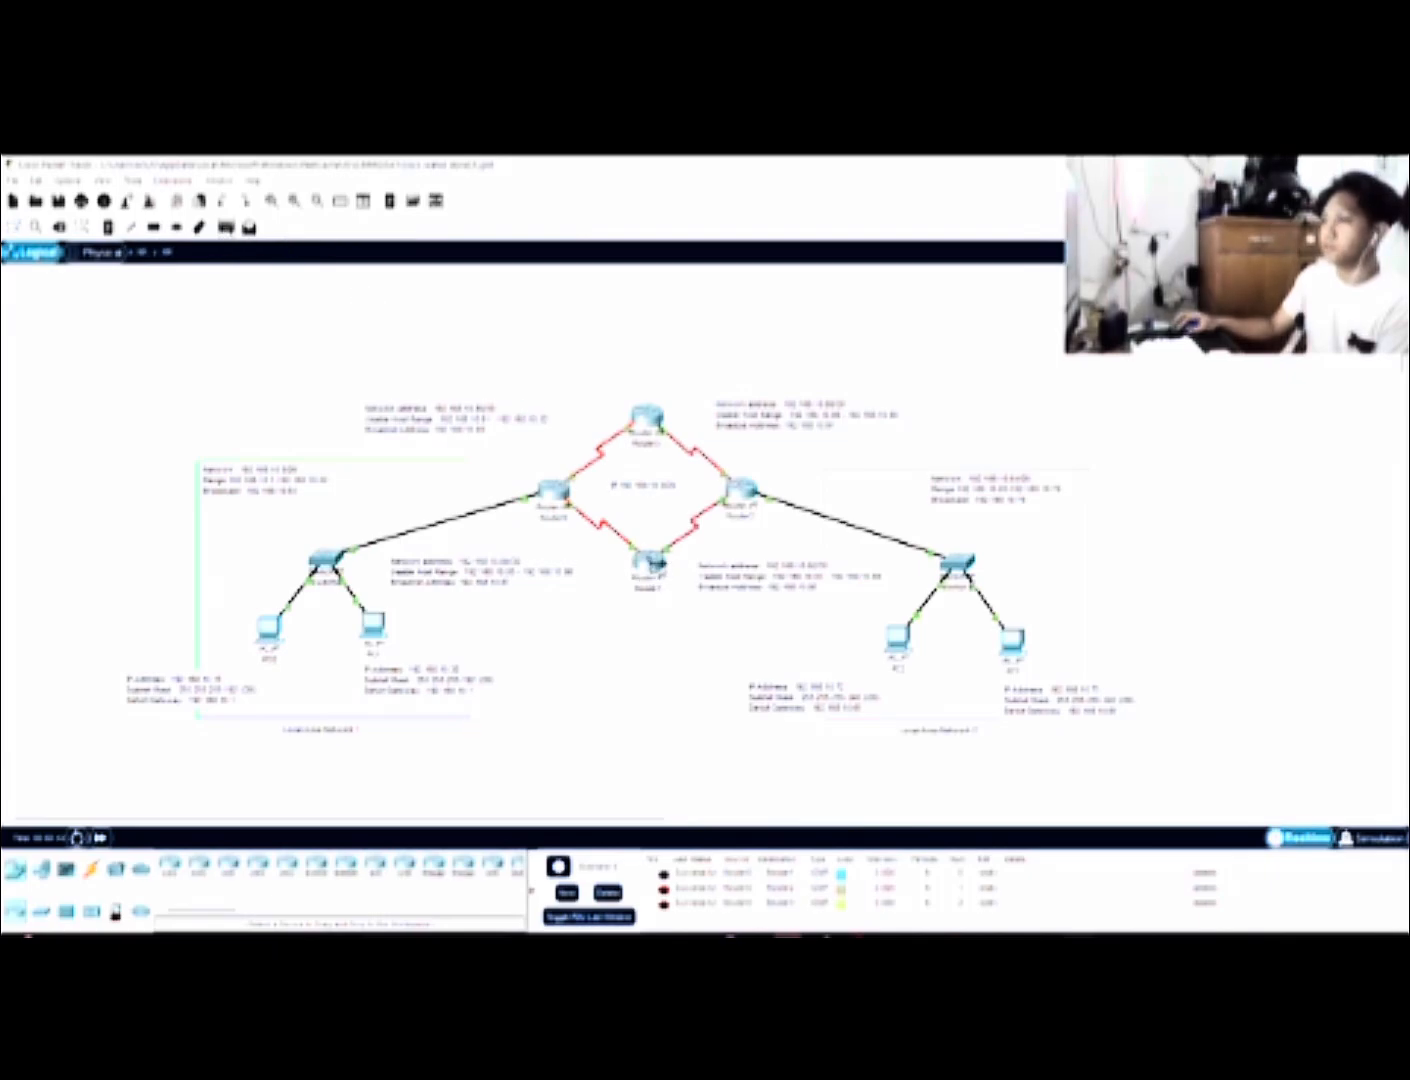
click(650, 560)
click(554, 494)
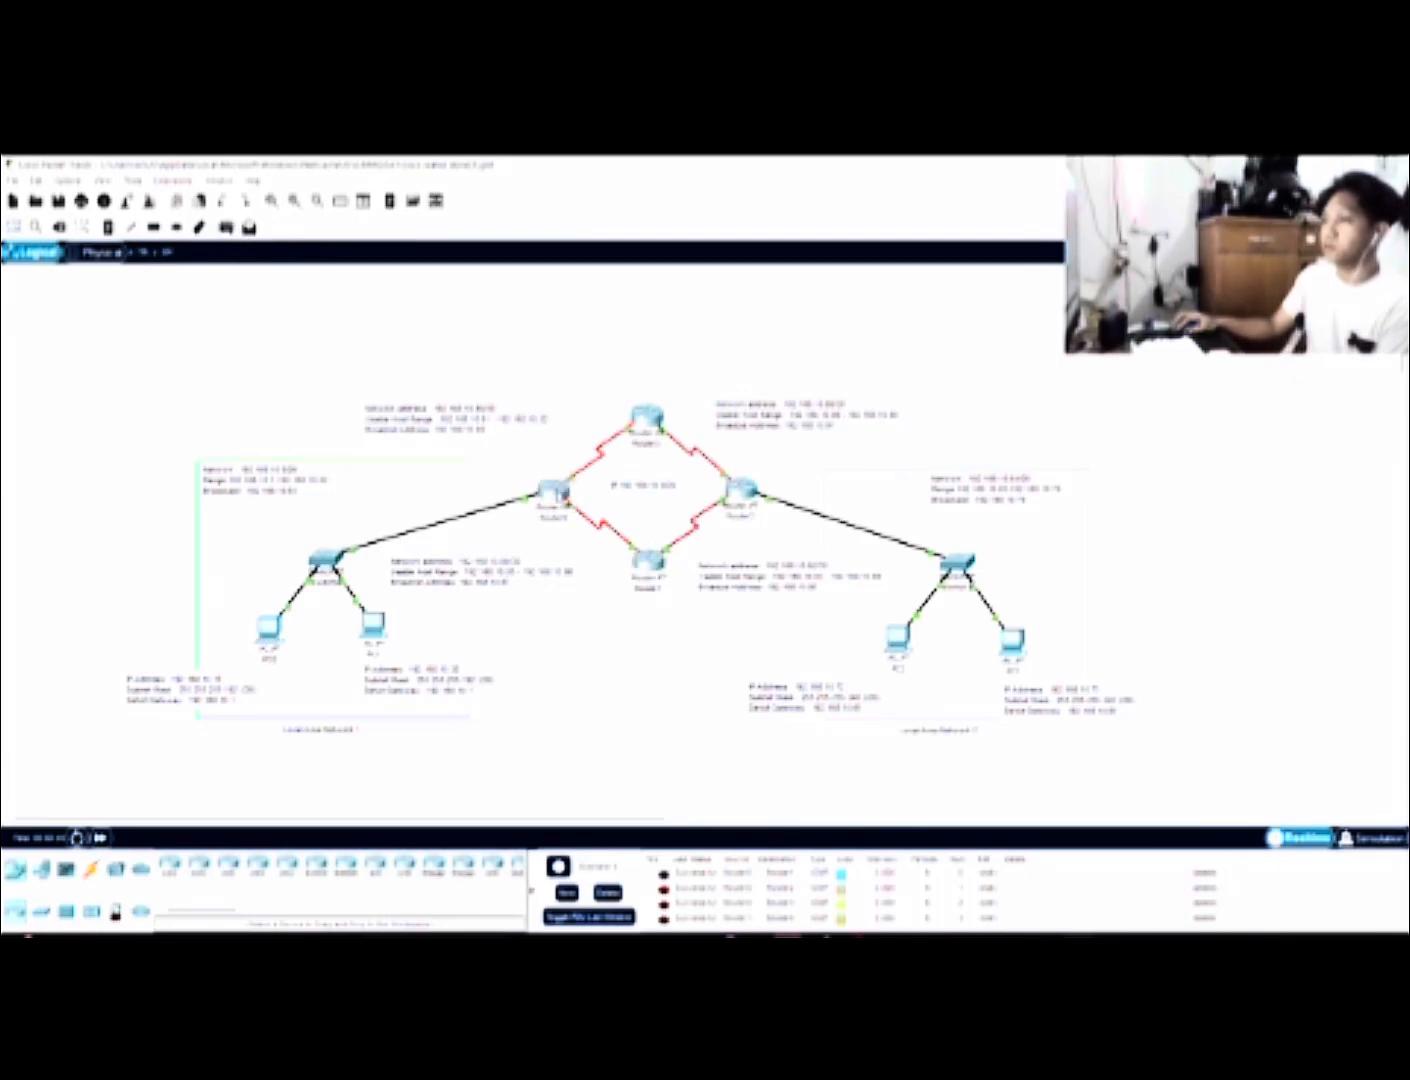
click(607, 892)
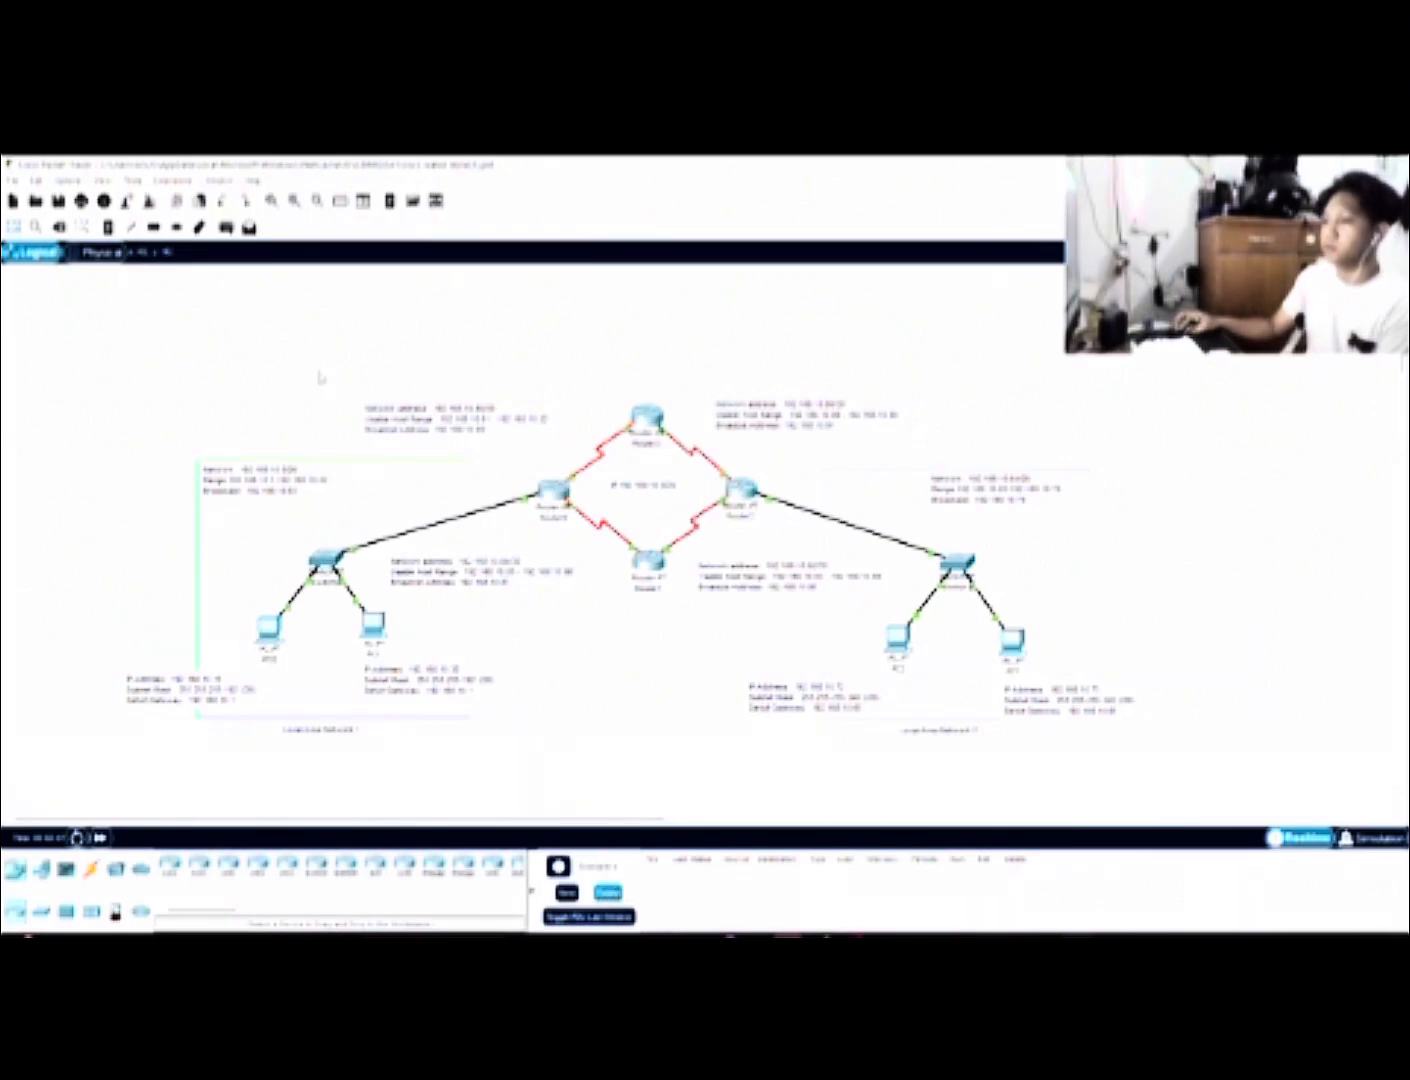
Send test packets from the bottom router to the right router and the top router
click(650, 559)
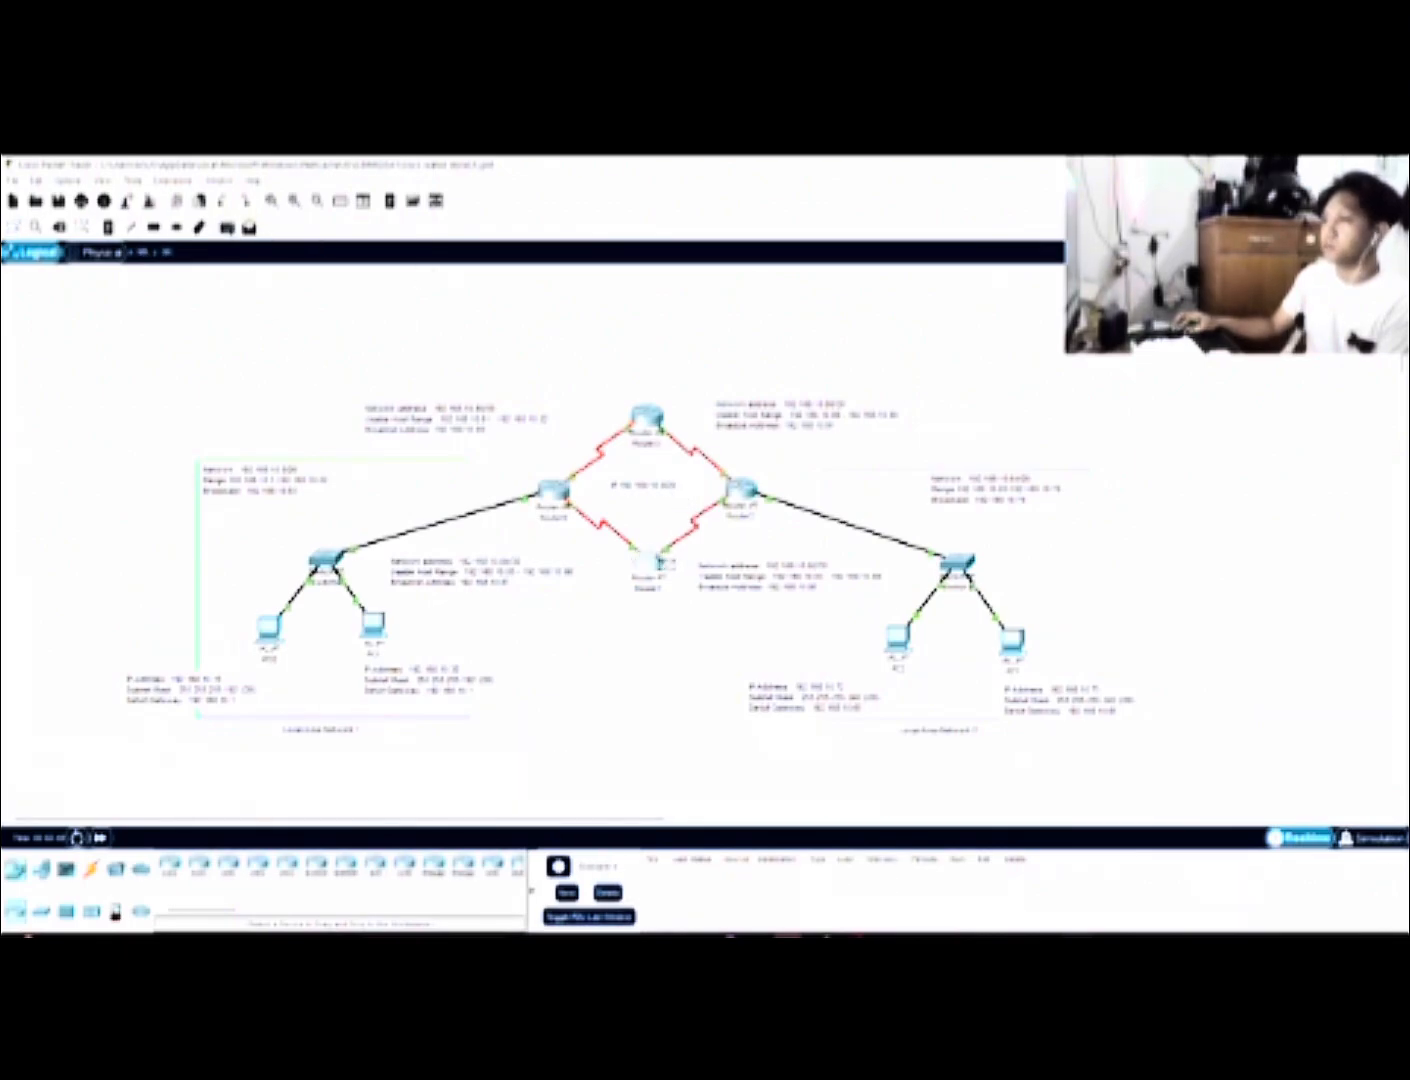
click(741, 490)
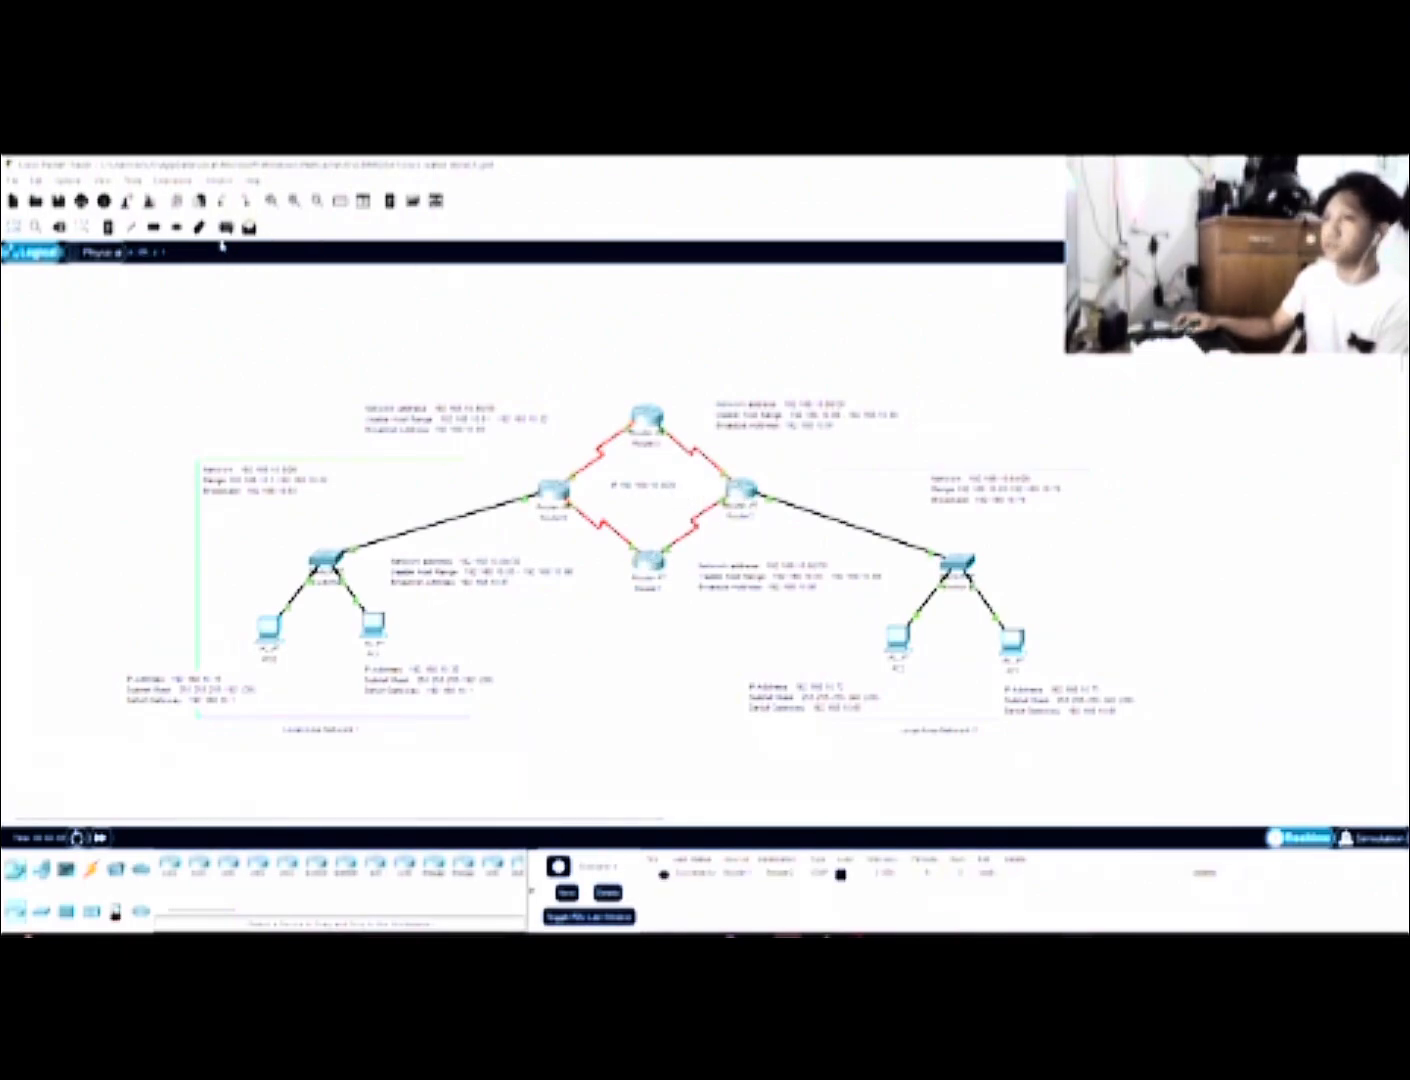
click(648, 563)
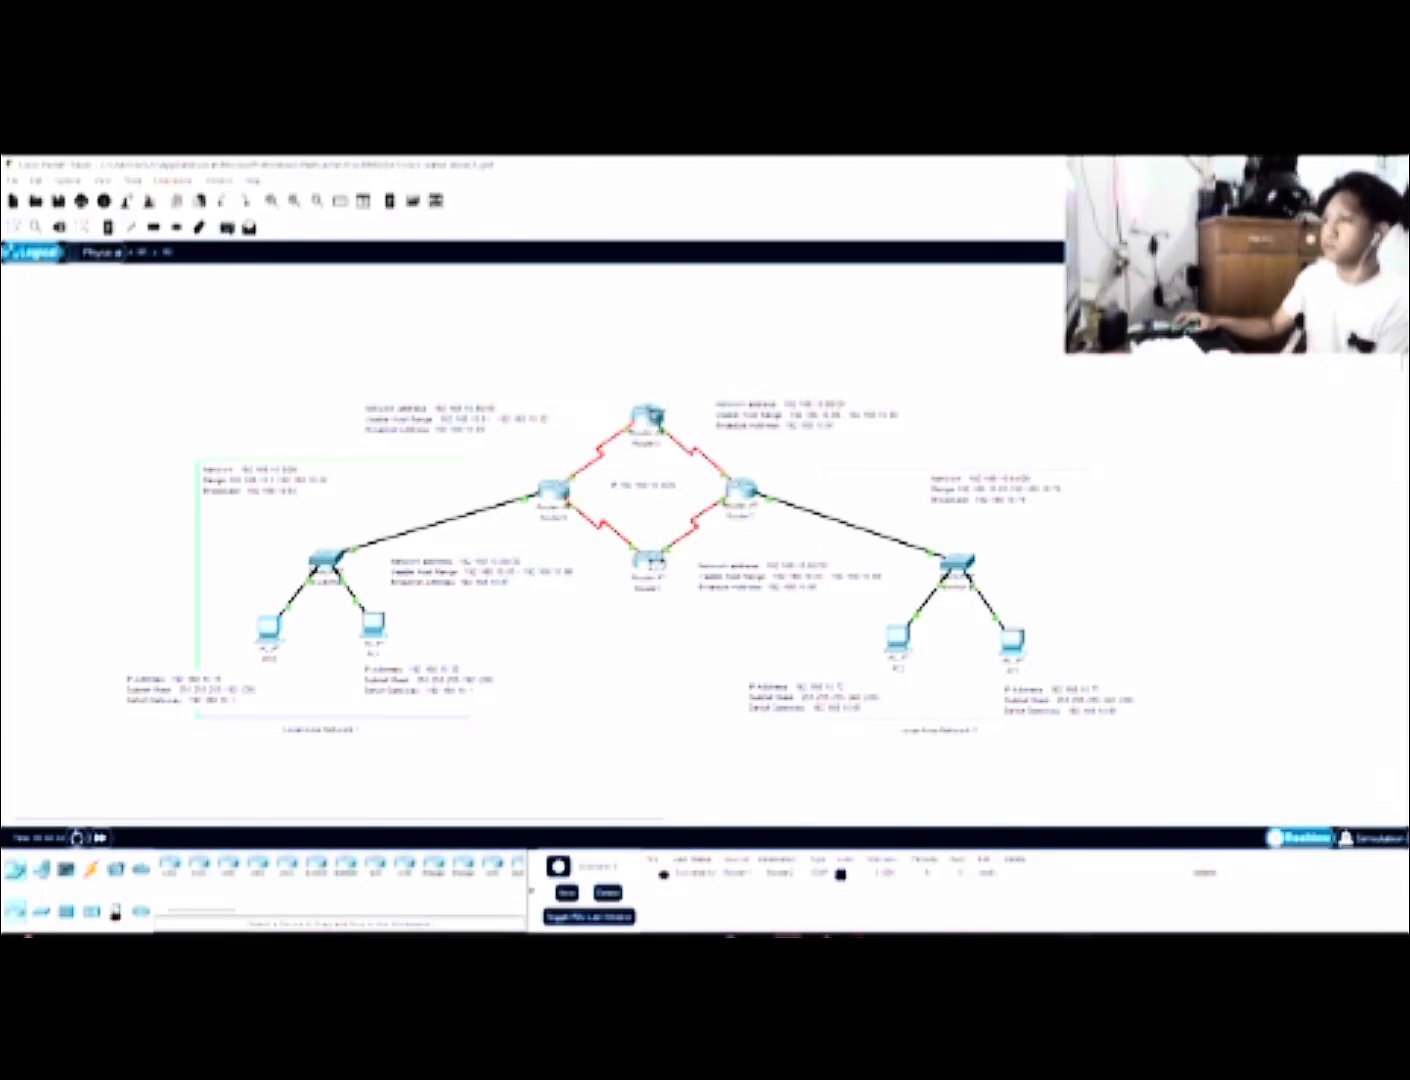
click(650, 414)
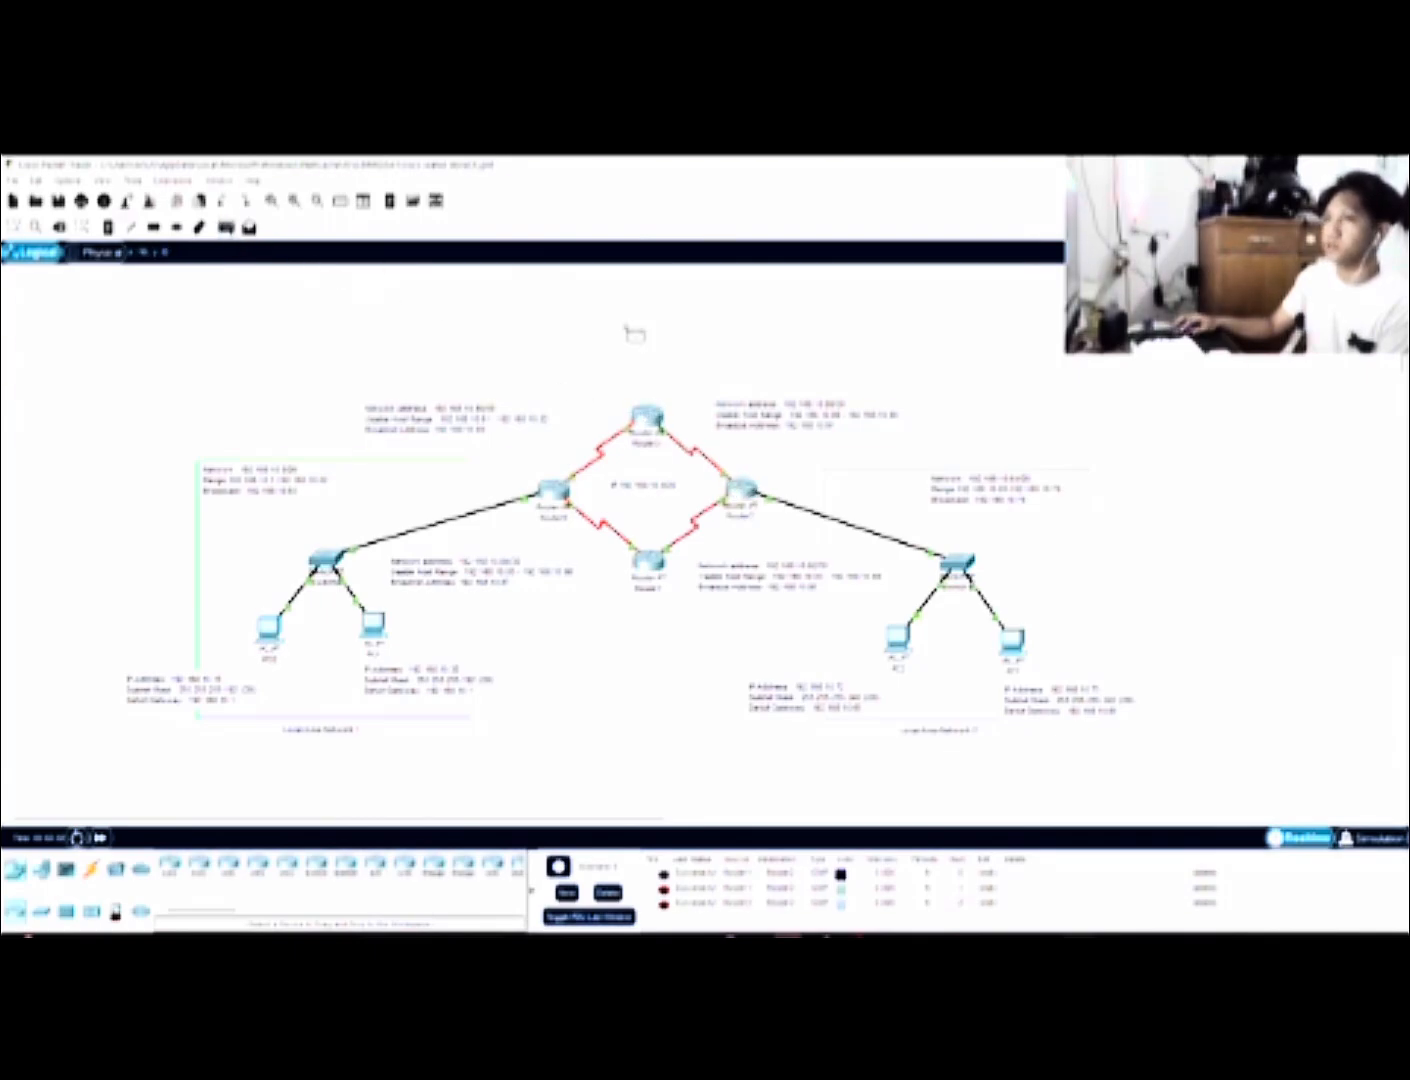
Send a test packet from the right router to the left router and clear the packet list
click(744, 490)
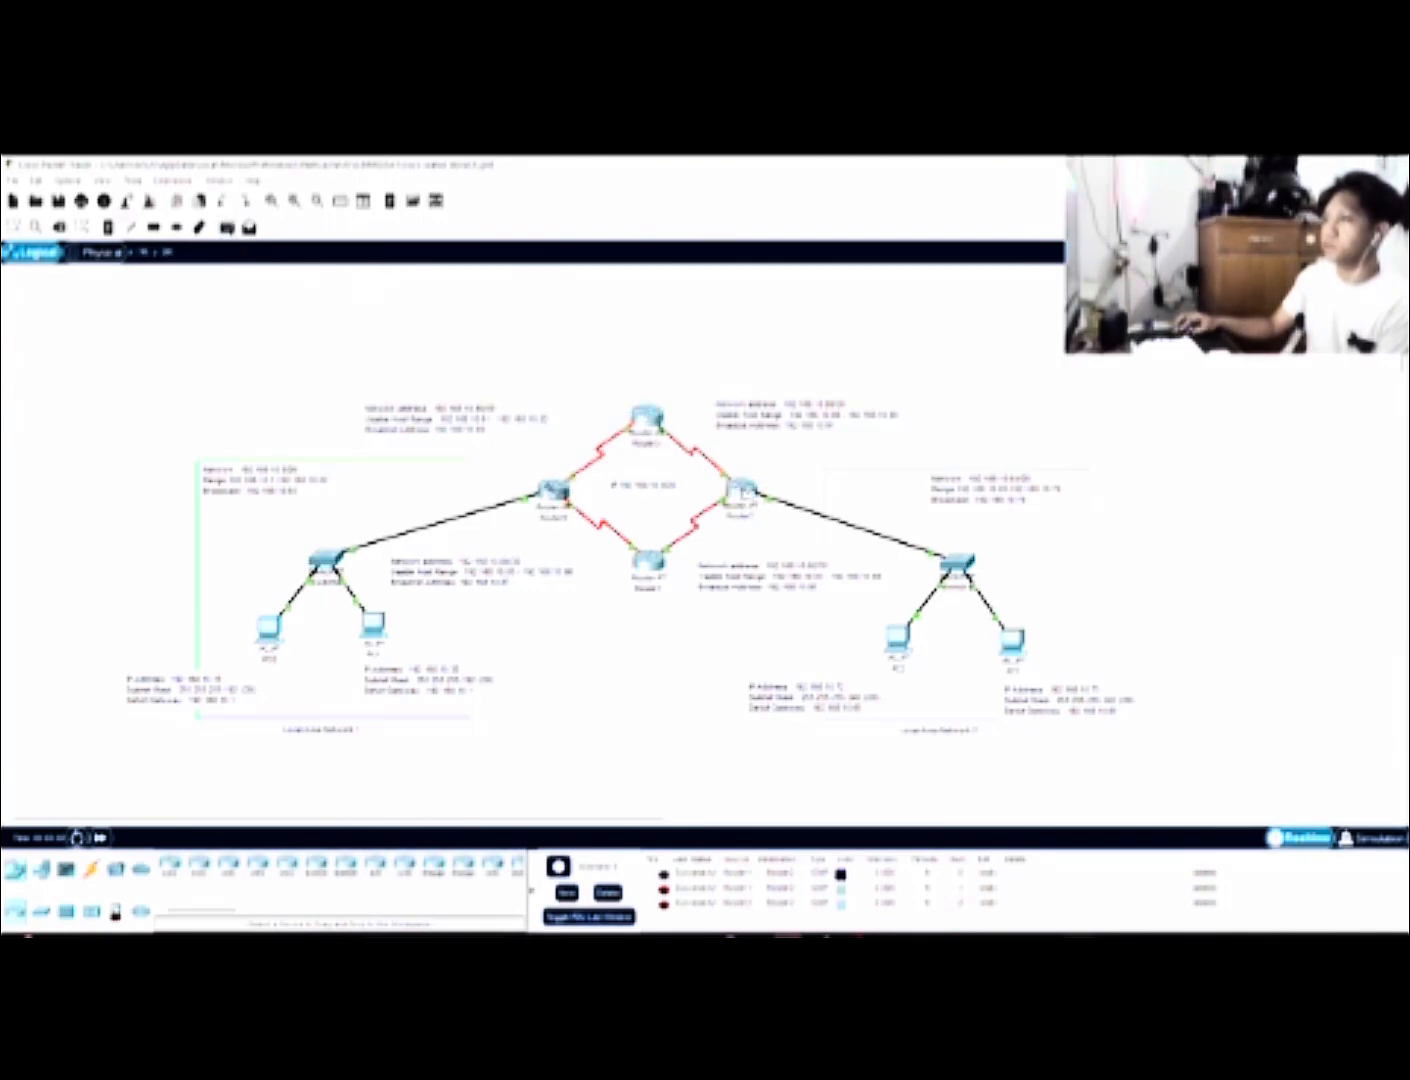
click(553, 490)
click(229, 229)
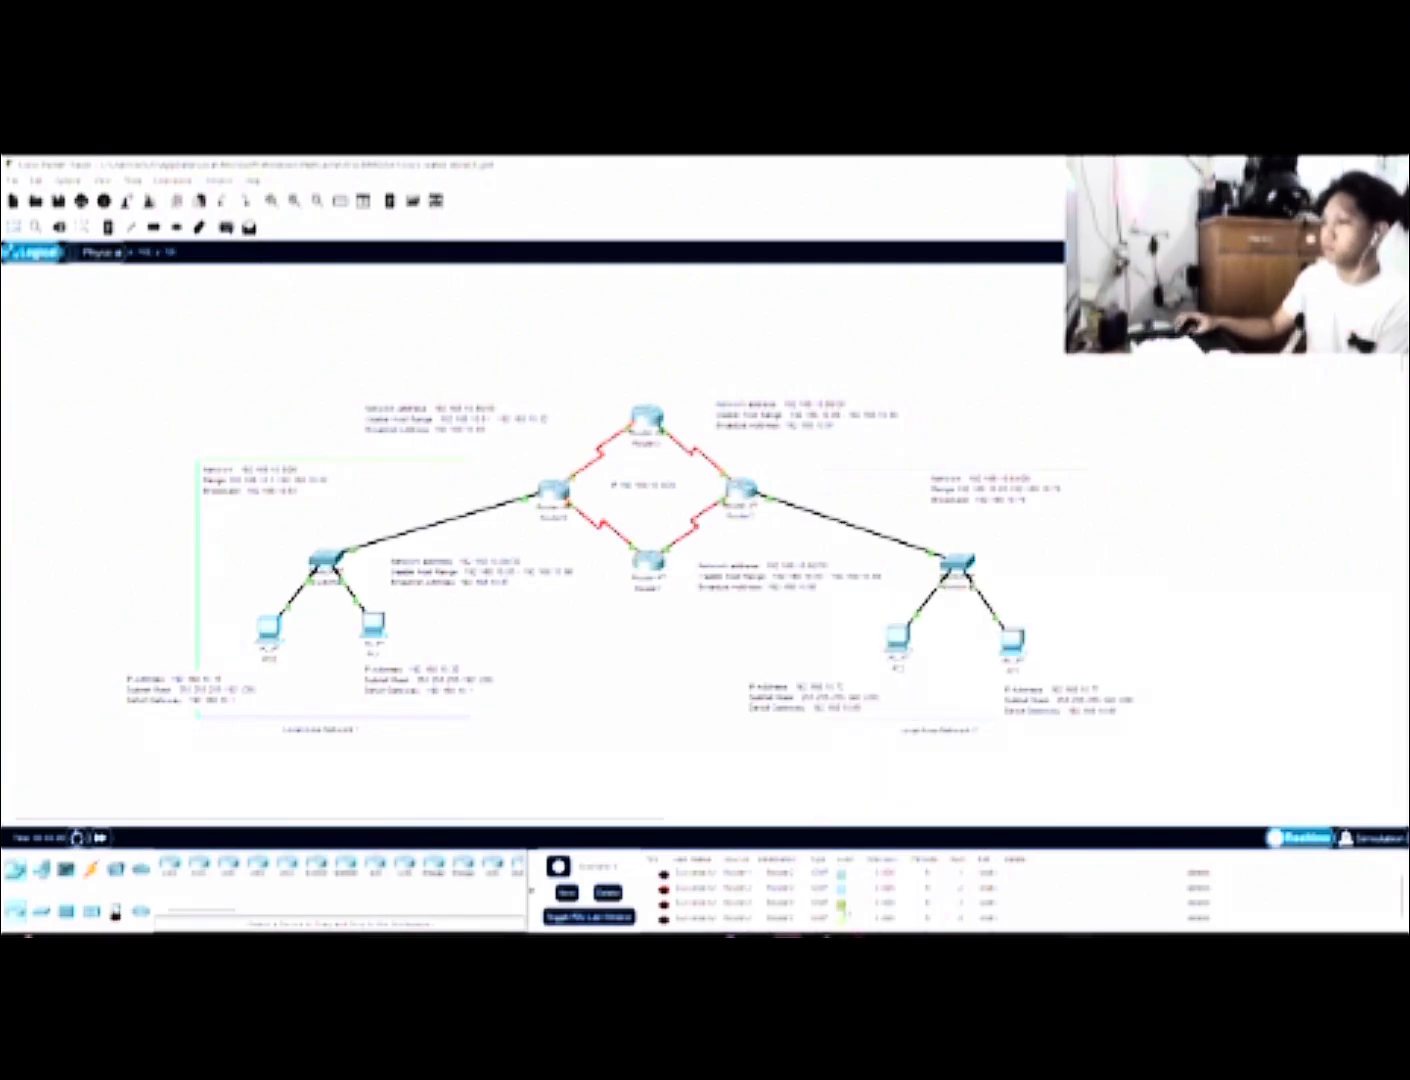
click(609, 893)
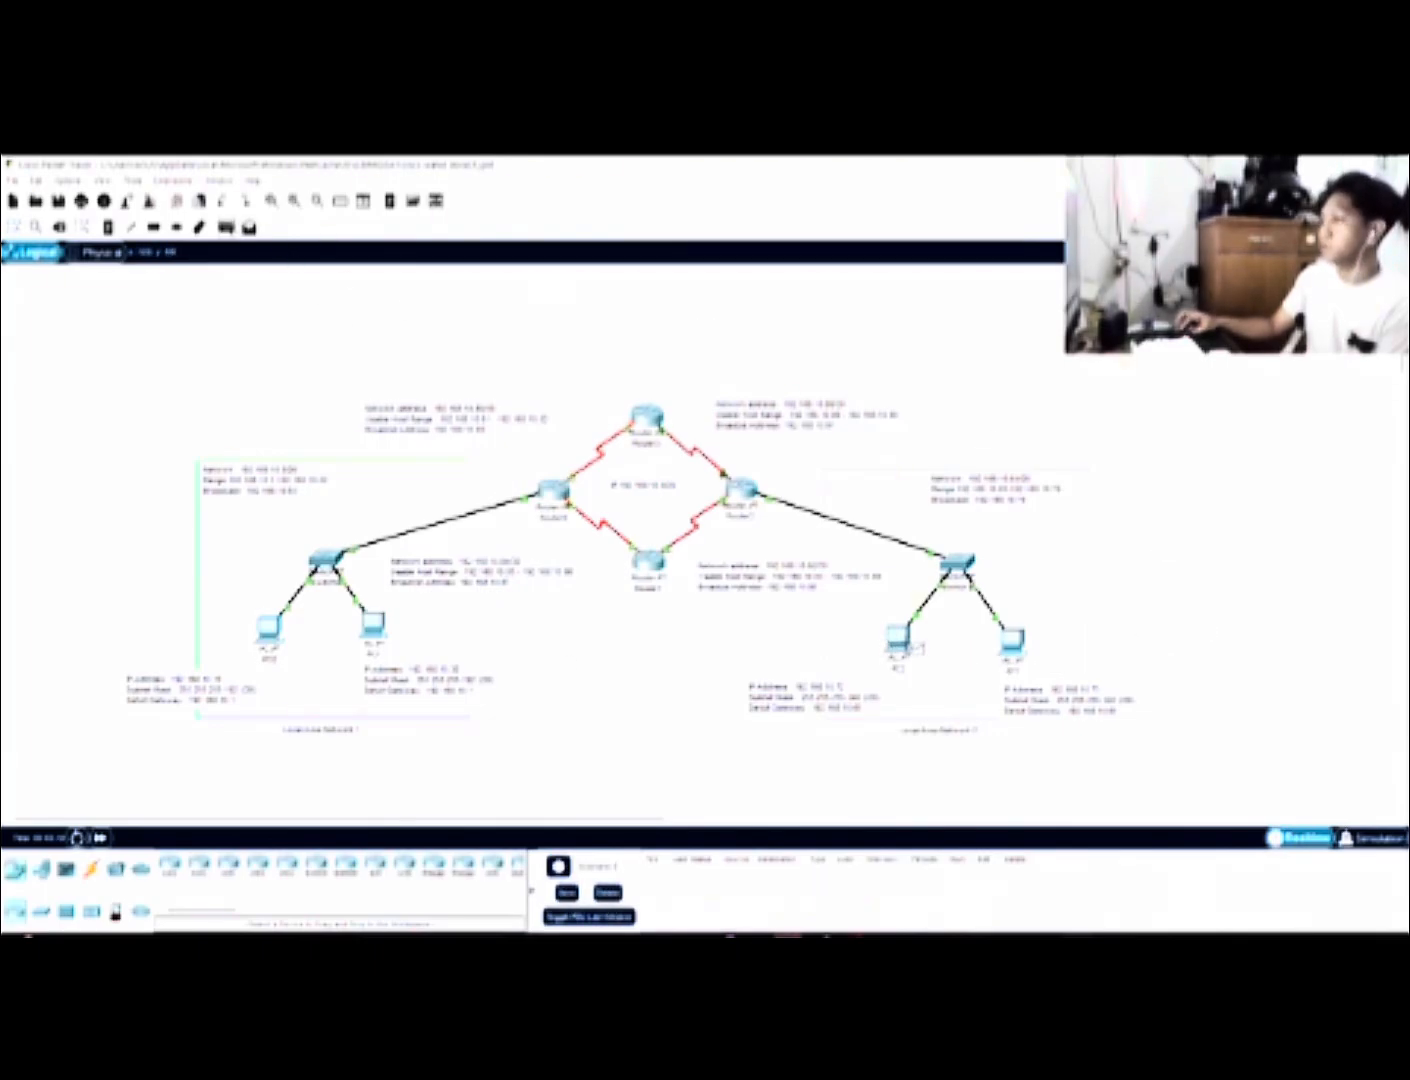
Send test packets between the right LAN's two PCs and from its second PC to the right router
click(899, 638)
click(1013, 646)
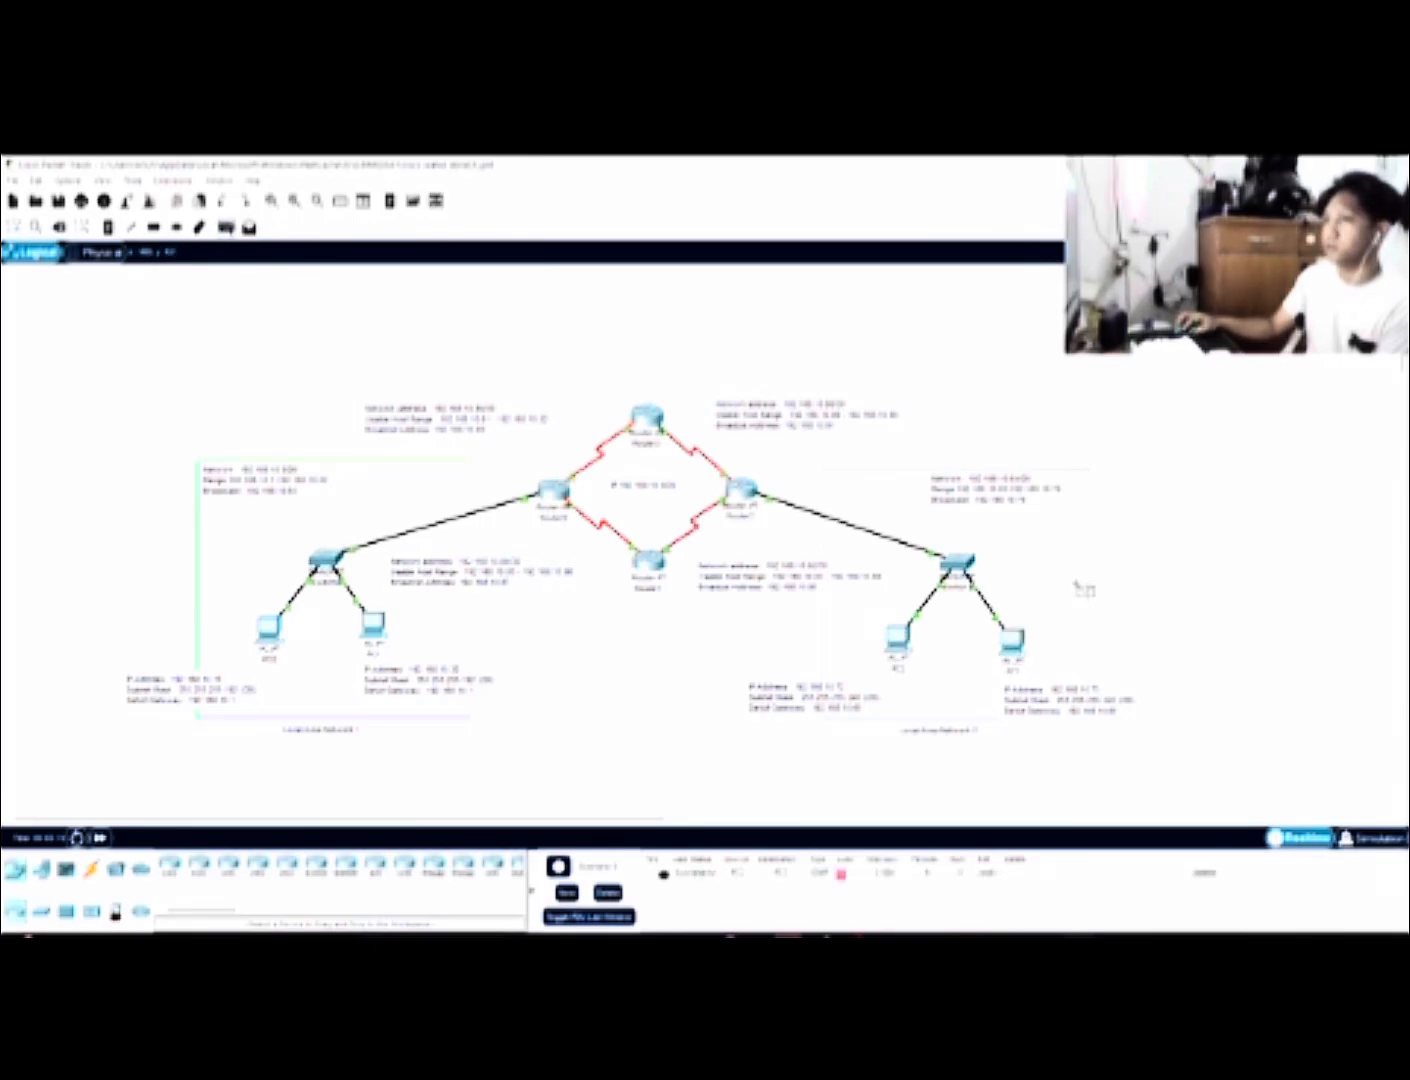
click(1012, 646)
click(742, 491)
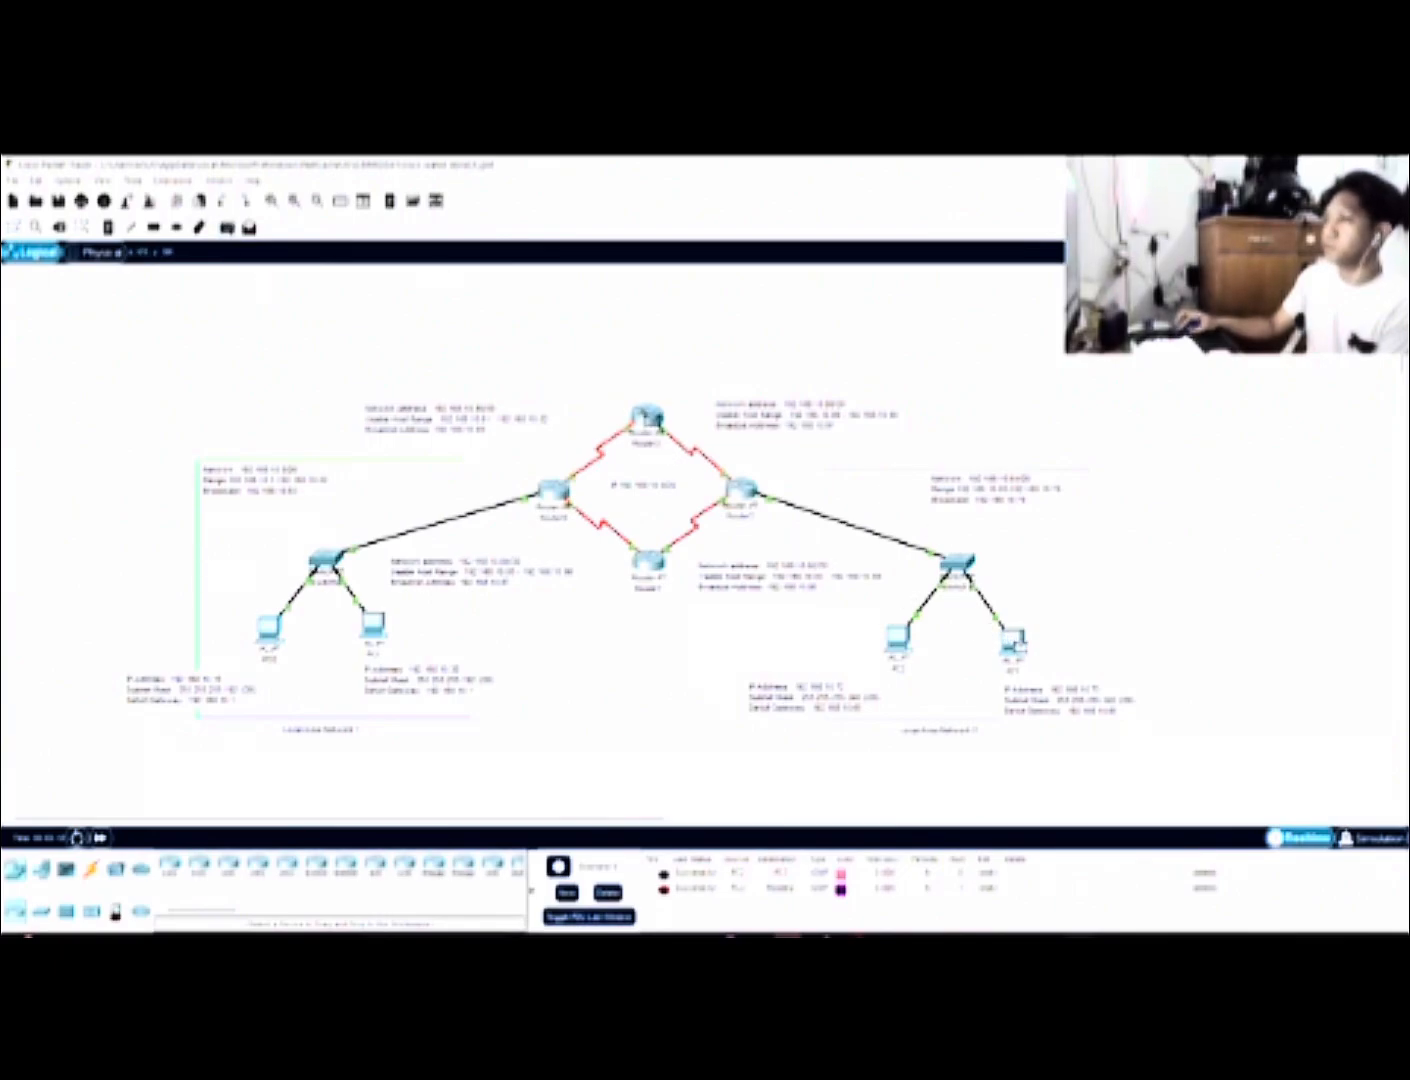
Send test packets from the right LAN's second PC to the top, left and bottom routers
click(647, 417)
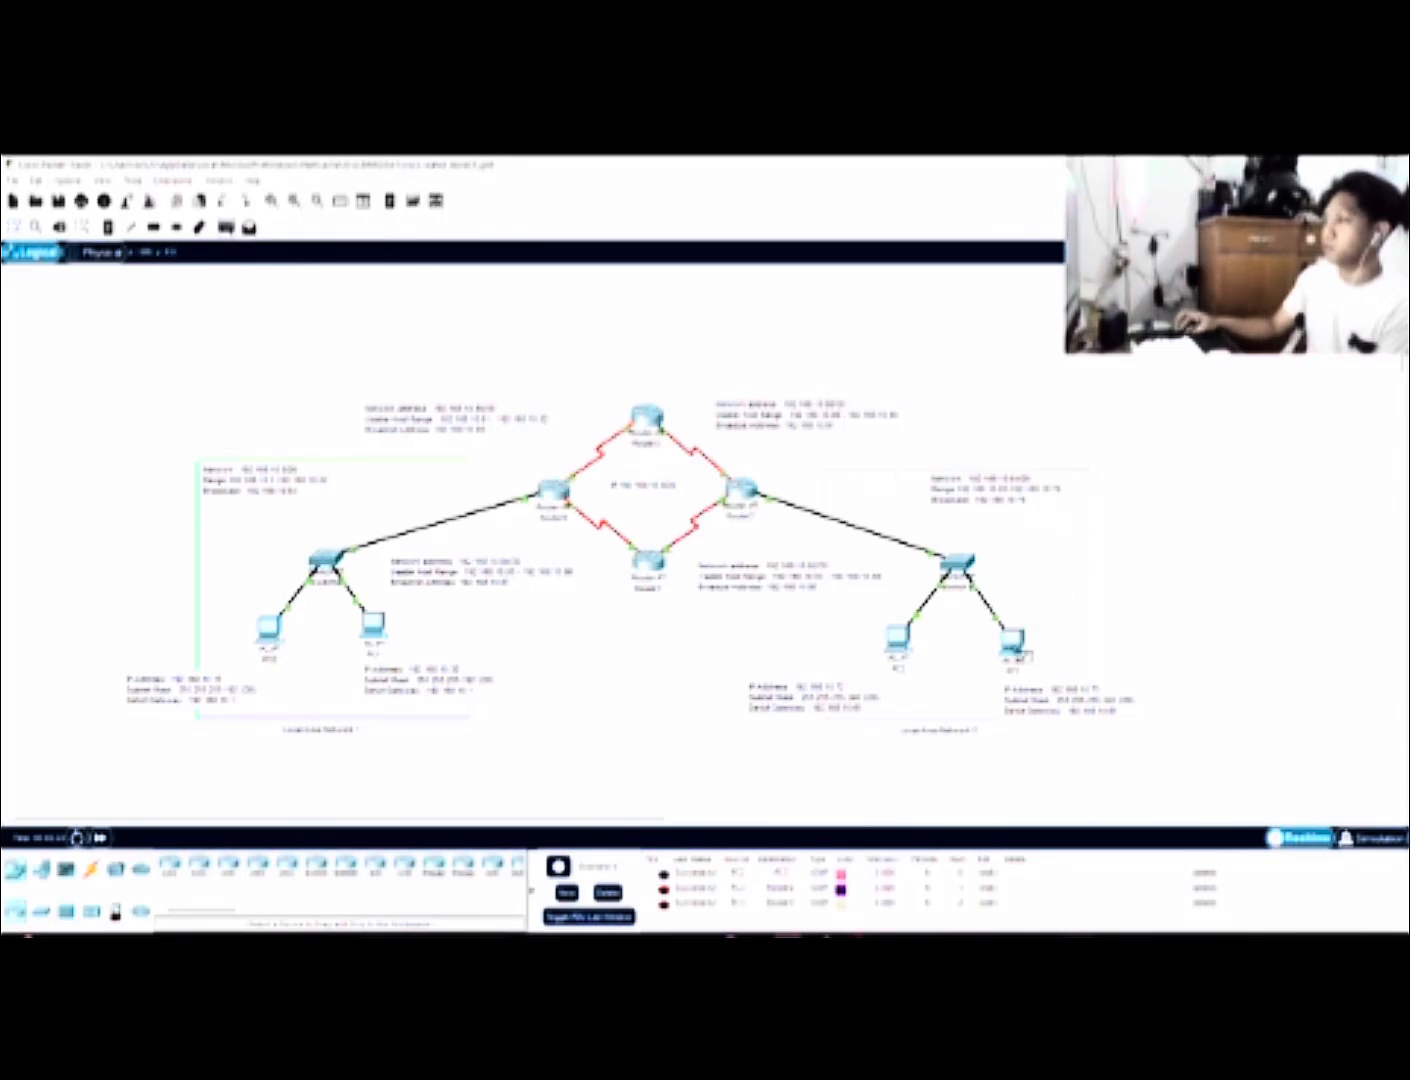
click(1018, 655)
click(557, 489)
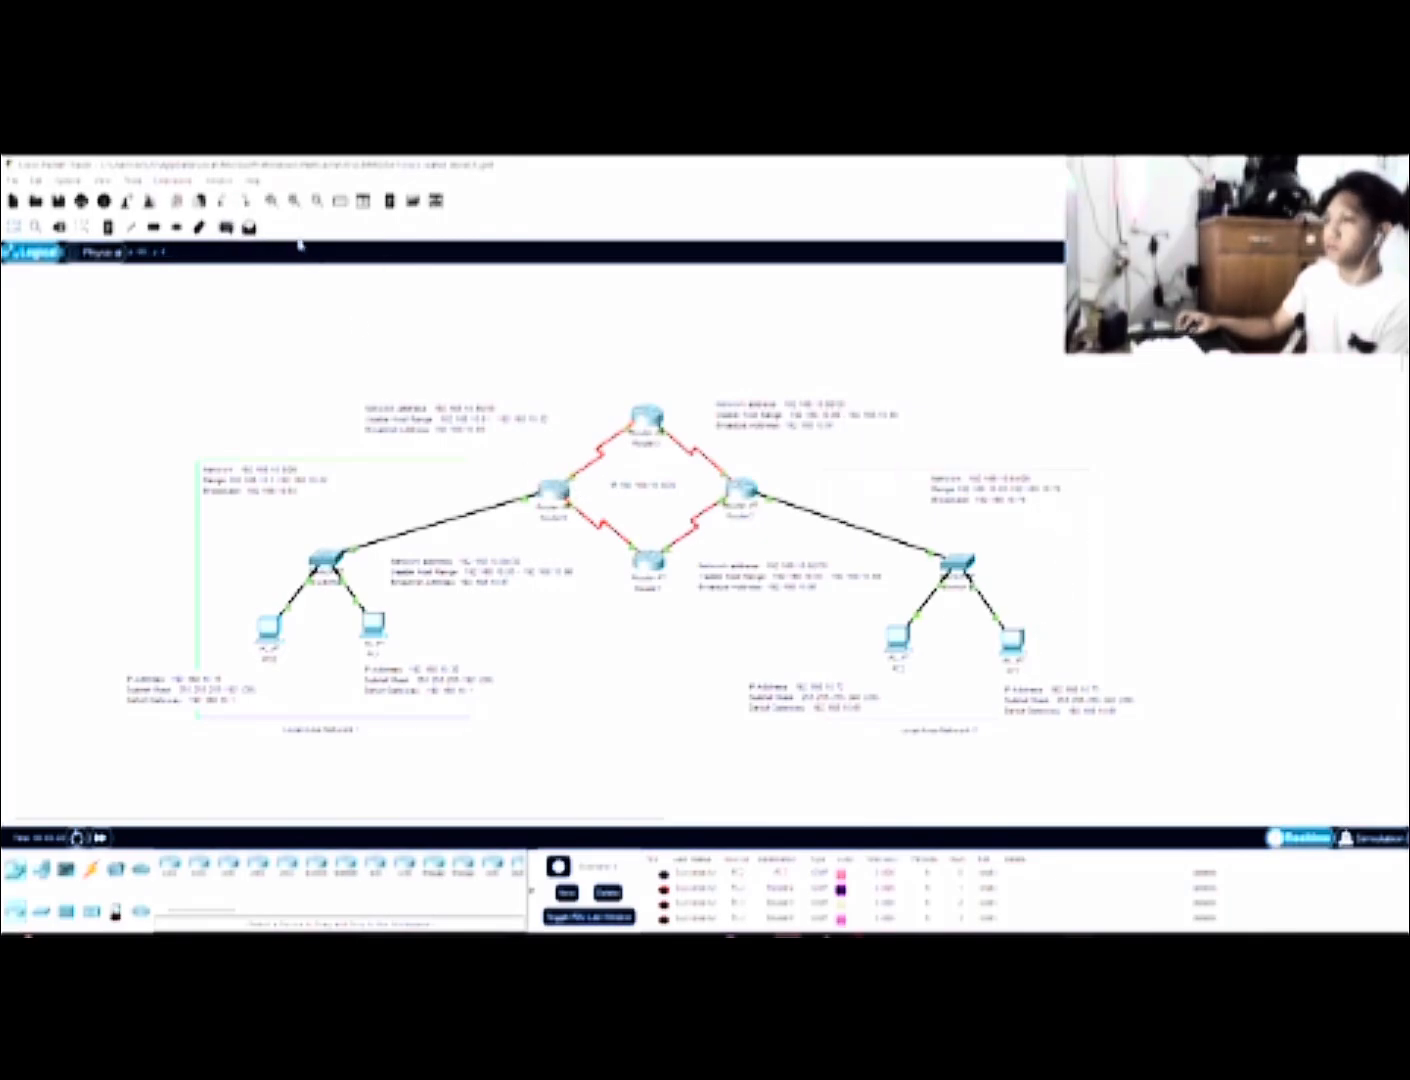
click(223, 232)
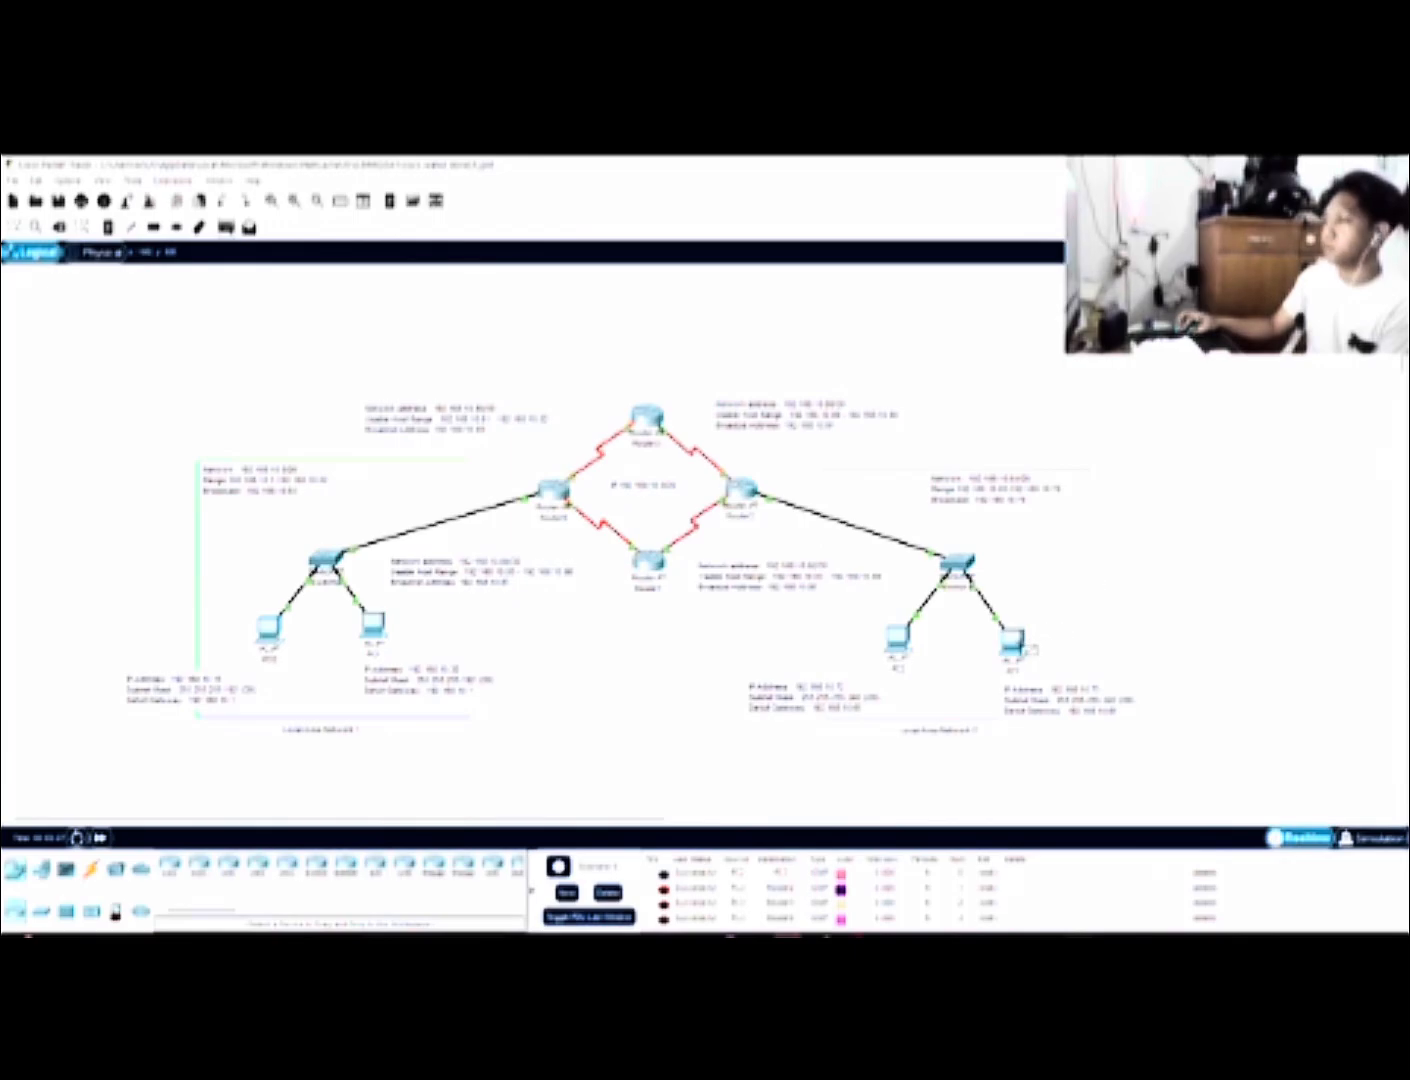
click(1018, 645)
click(648, 560)
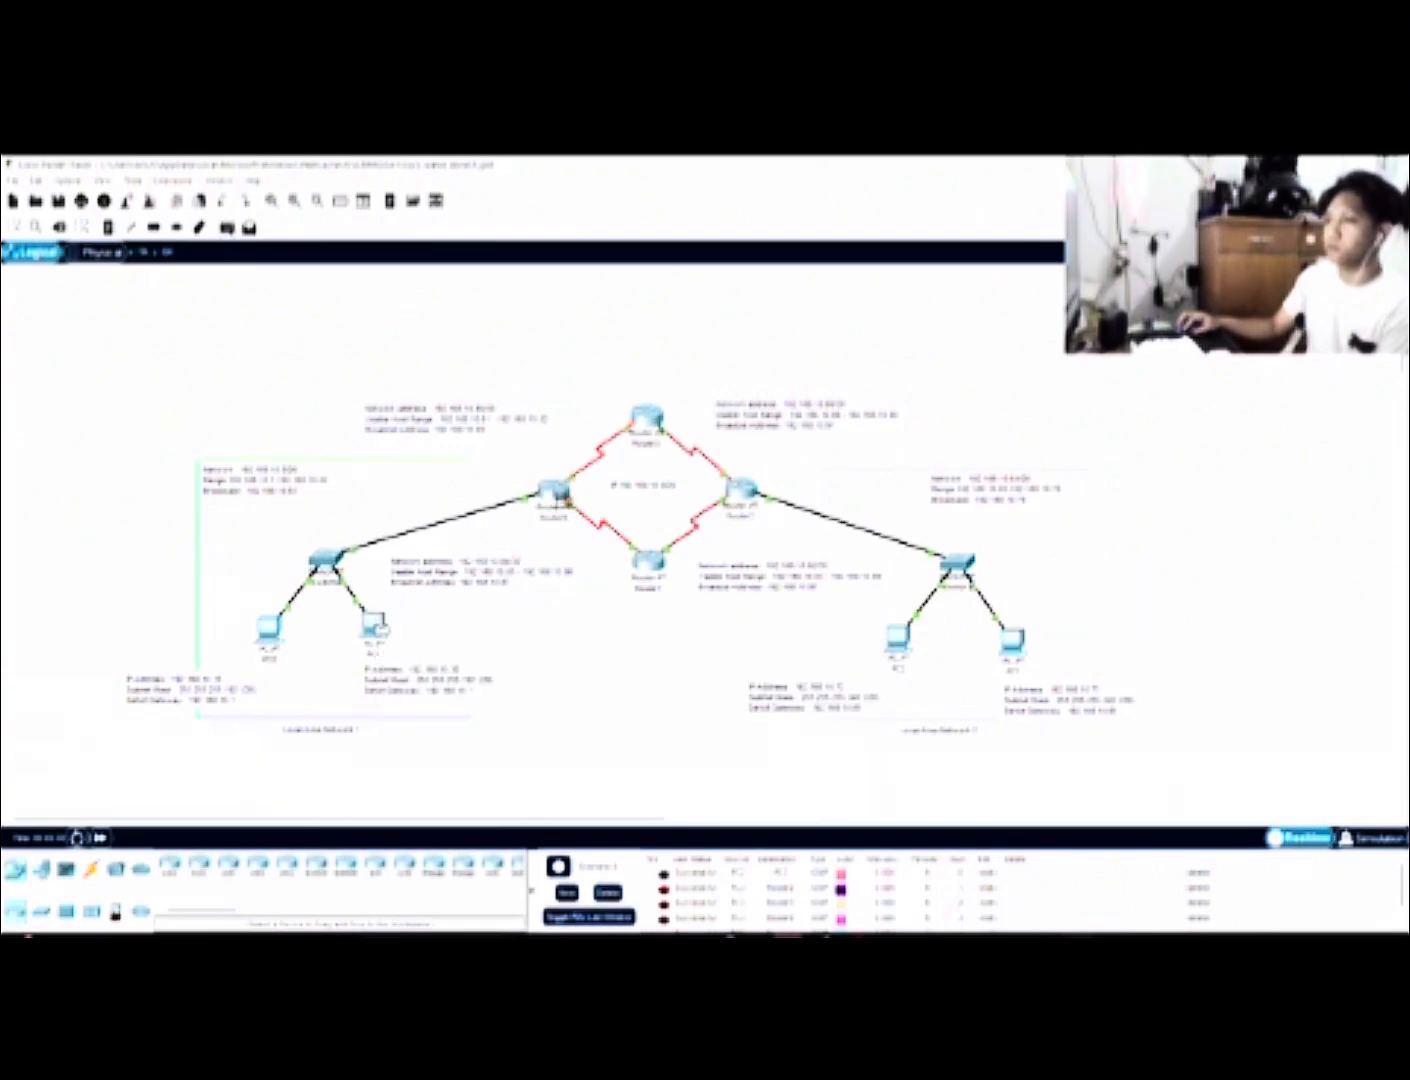
Clear the packet list and send a test packet from the left LAN's second PC to the left router
click(561, 491)
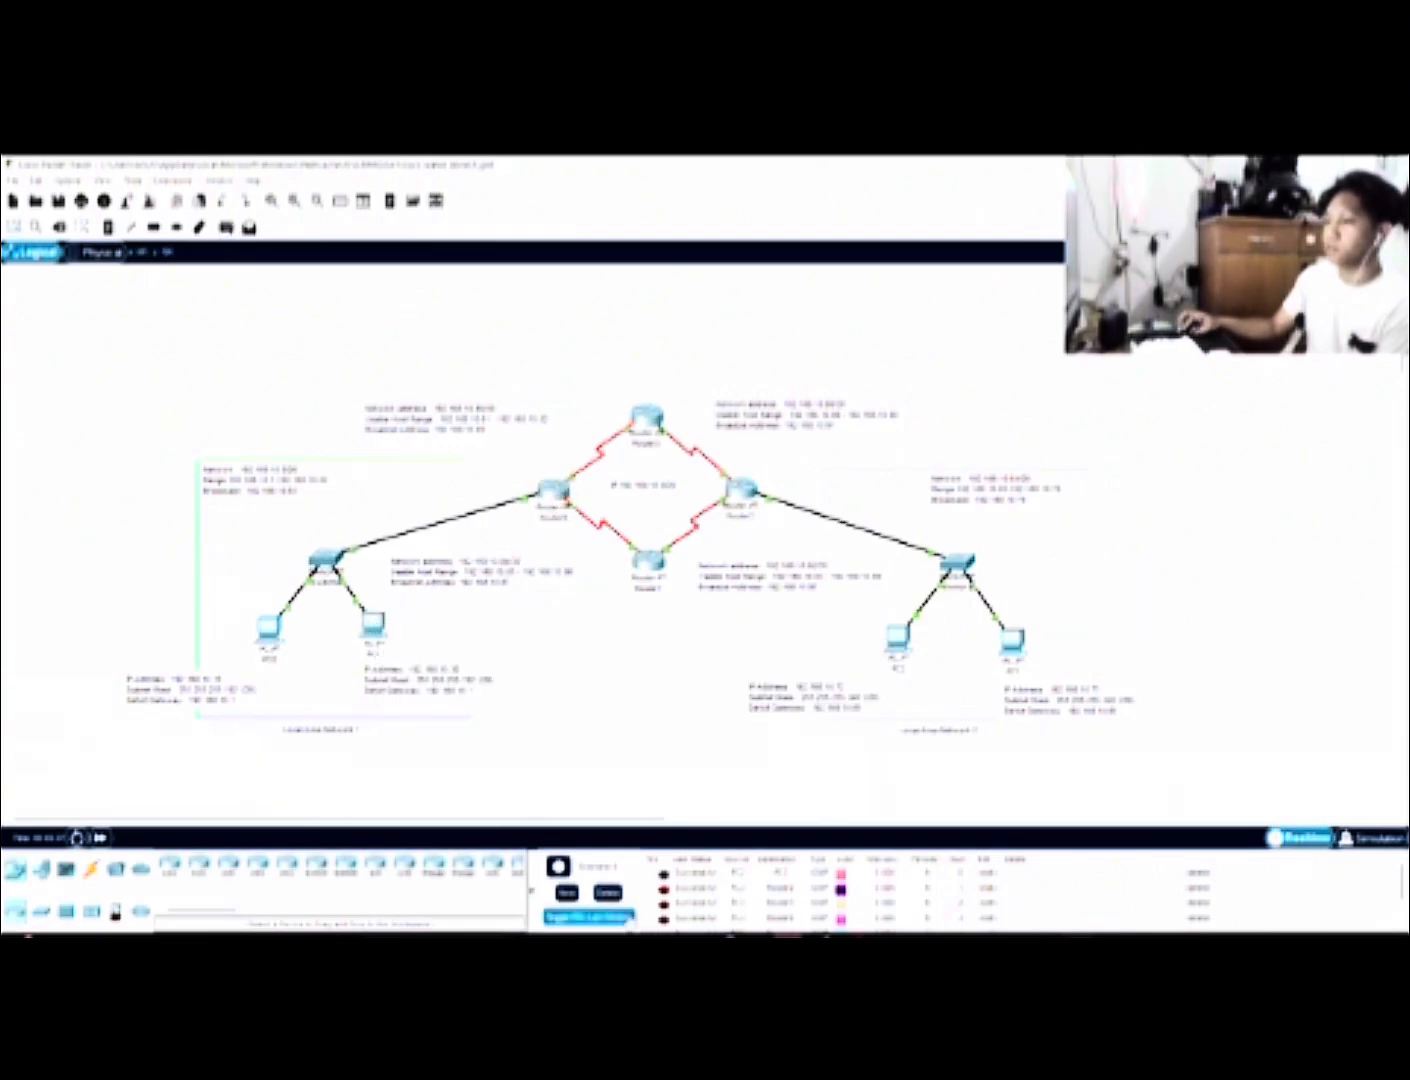
click(607, 891)
click(226, 230)
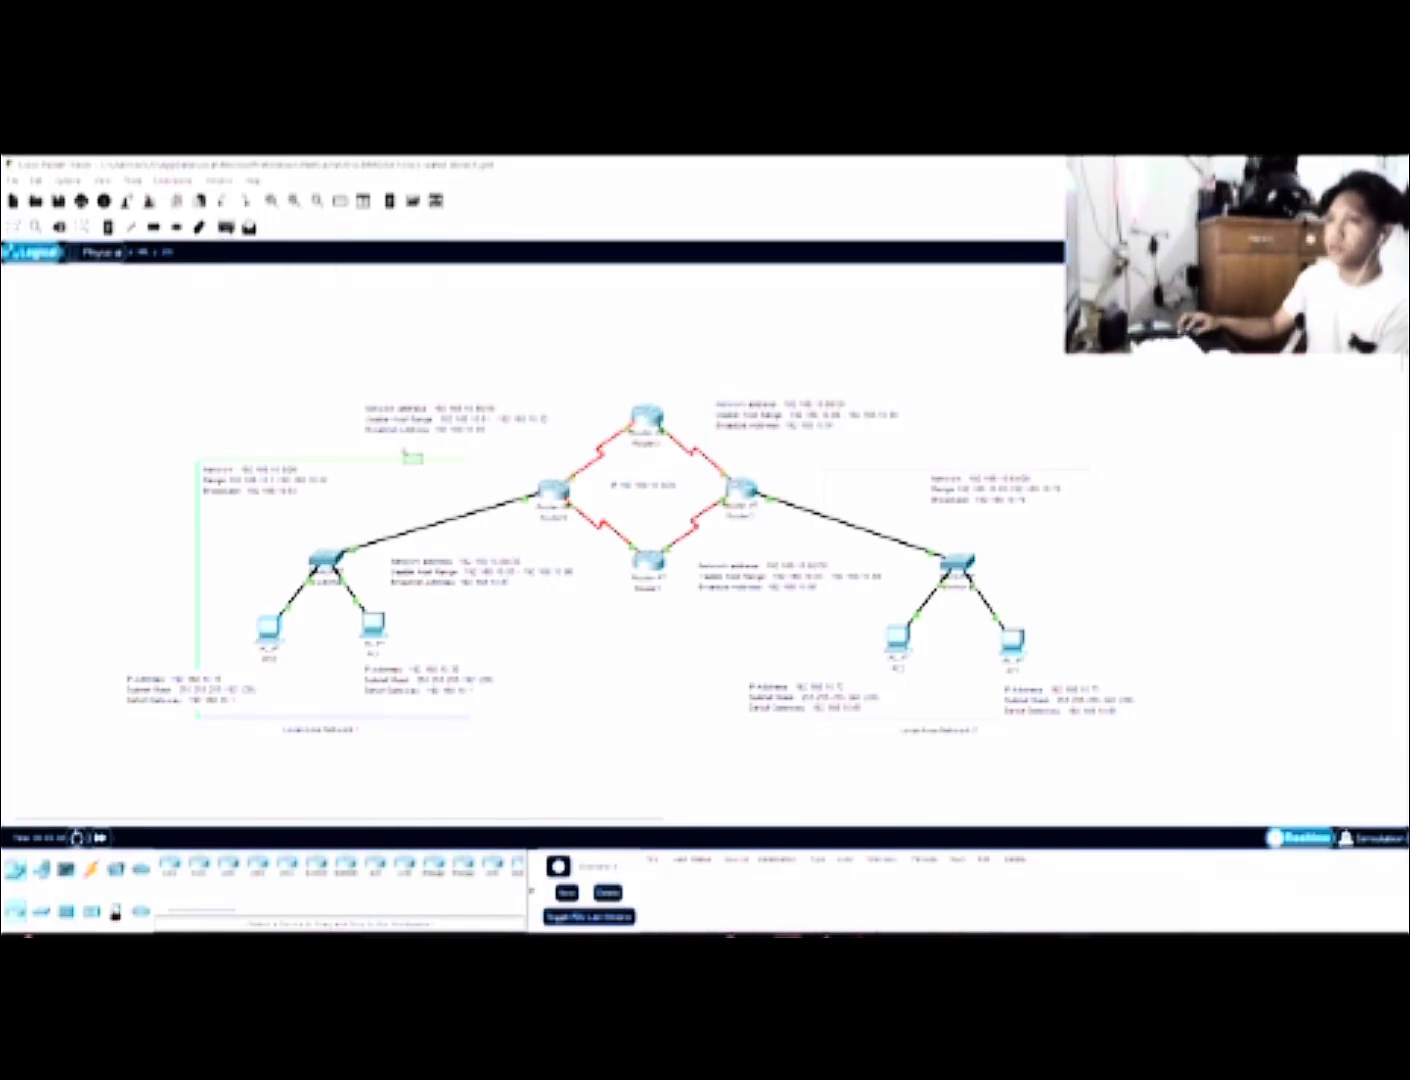
click(381, 626)
click(562, 492)
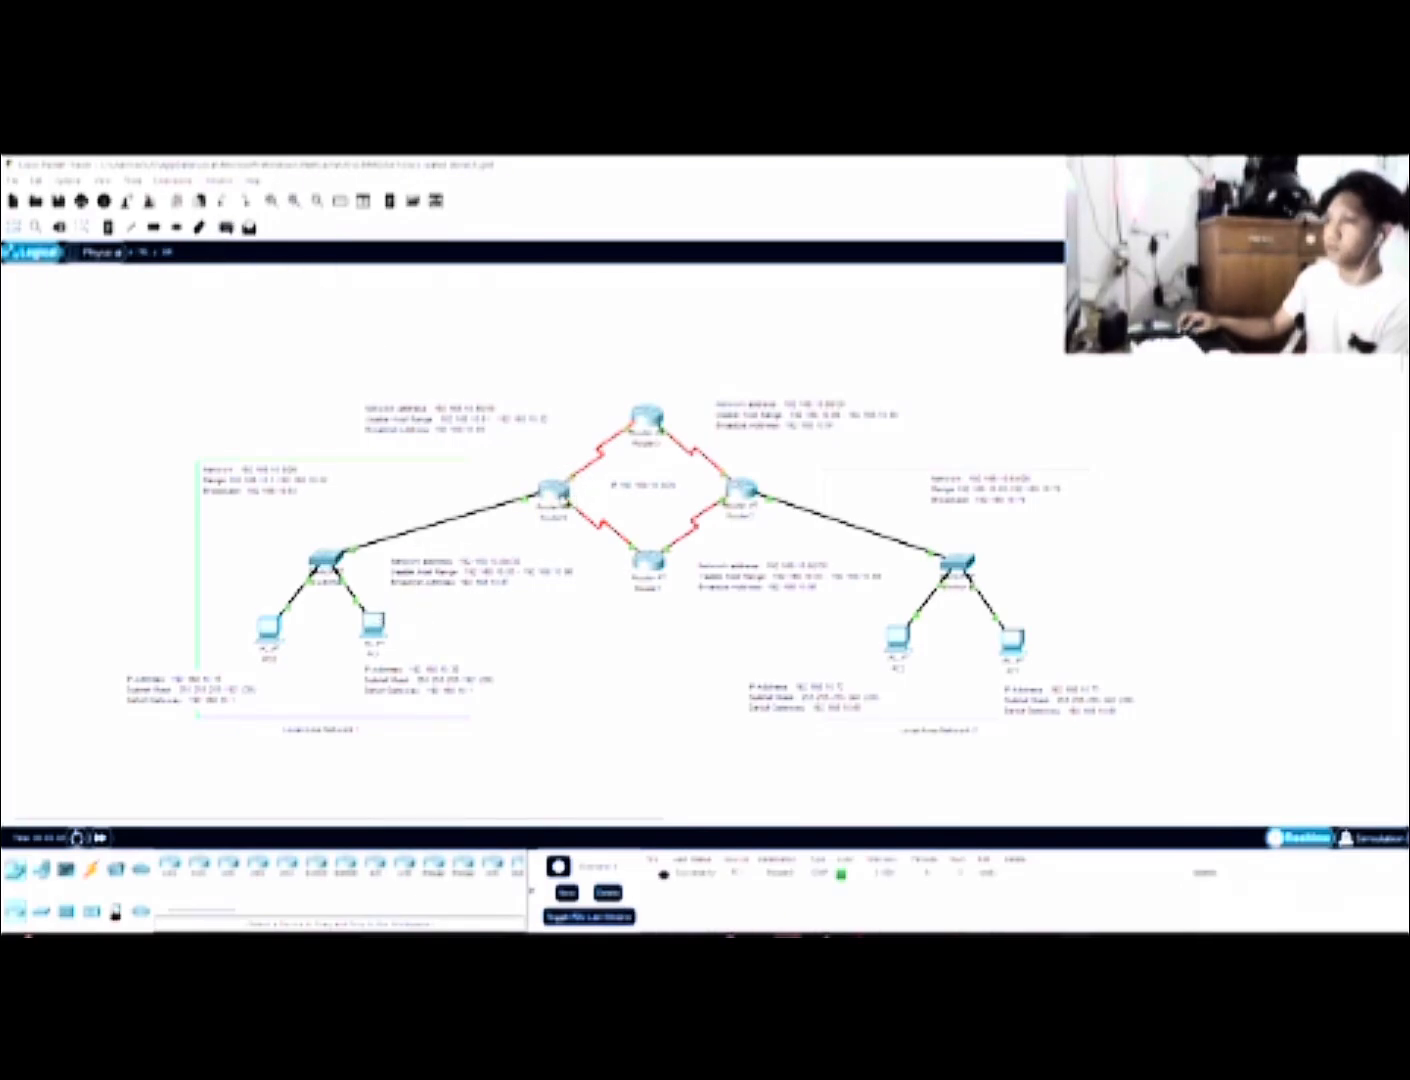
Send test packets from the left LAN's second PC to the bottom router and the right router
click(226, 230)
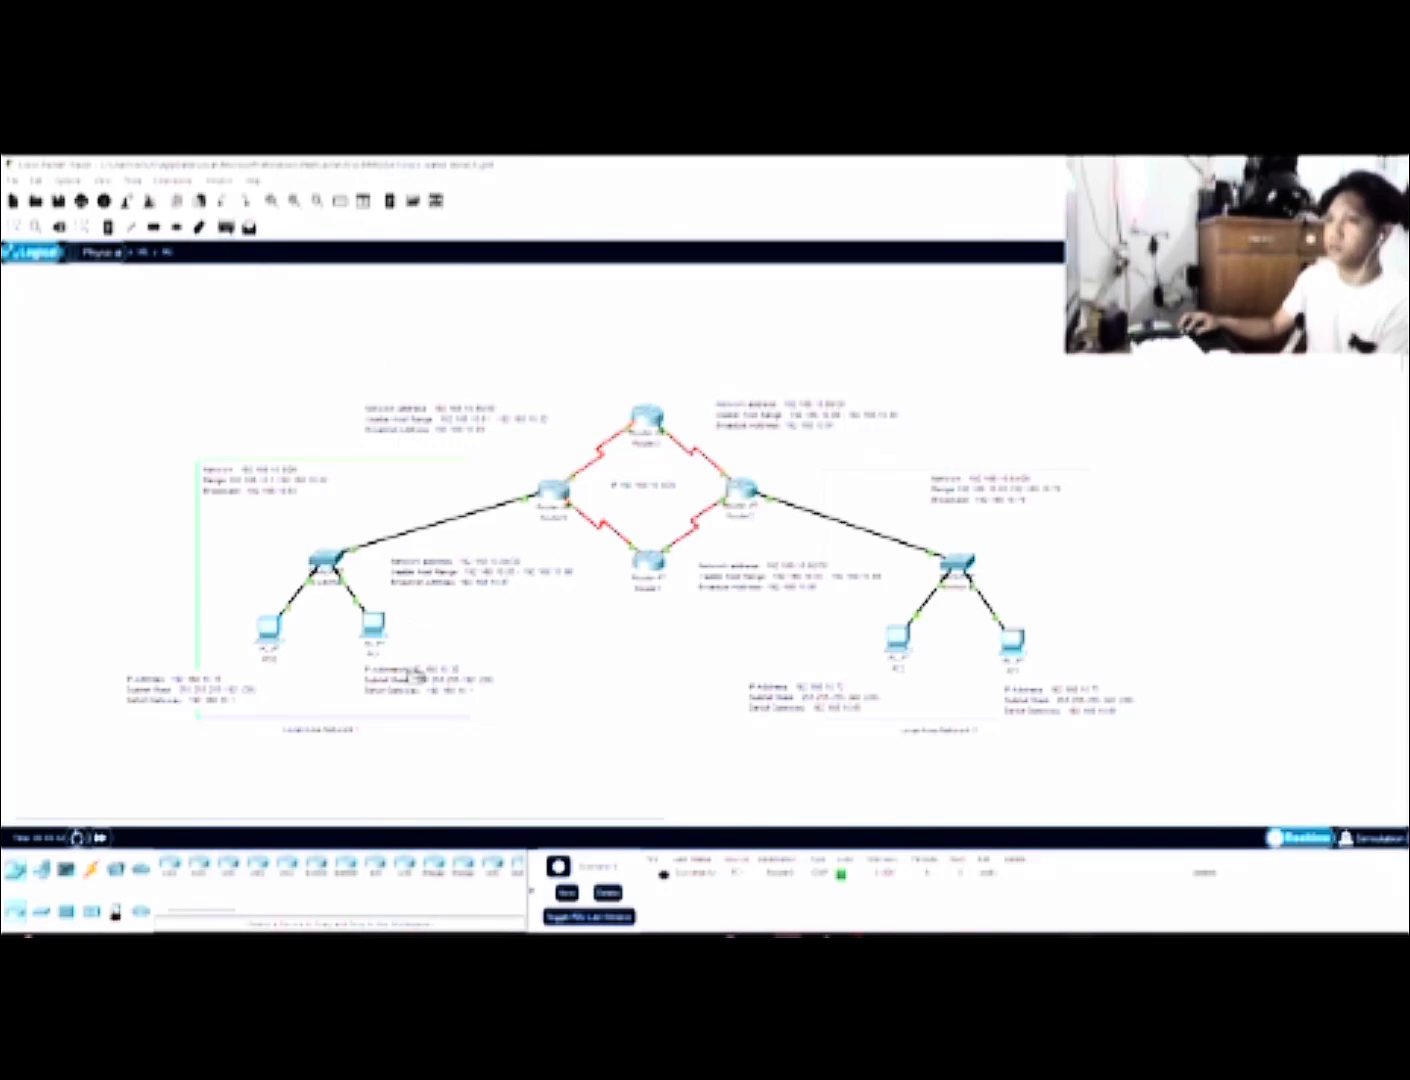
click(379, 628)
click(663, 574)
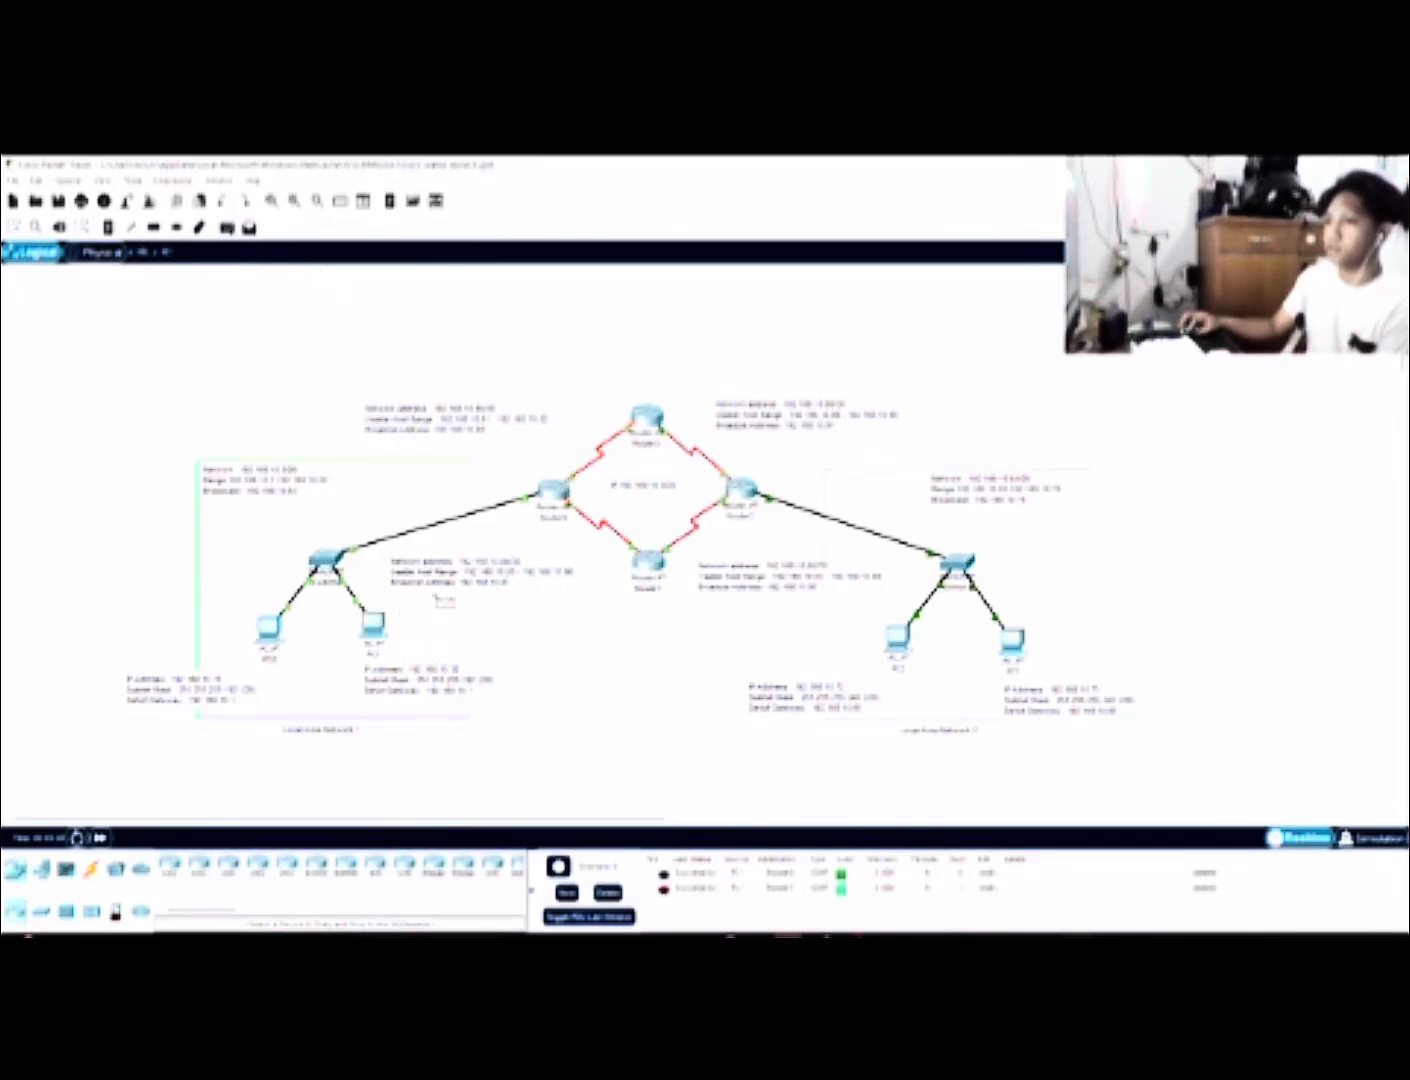
click(379, 628)
click(741, 492)
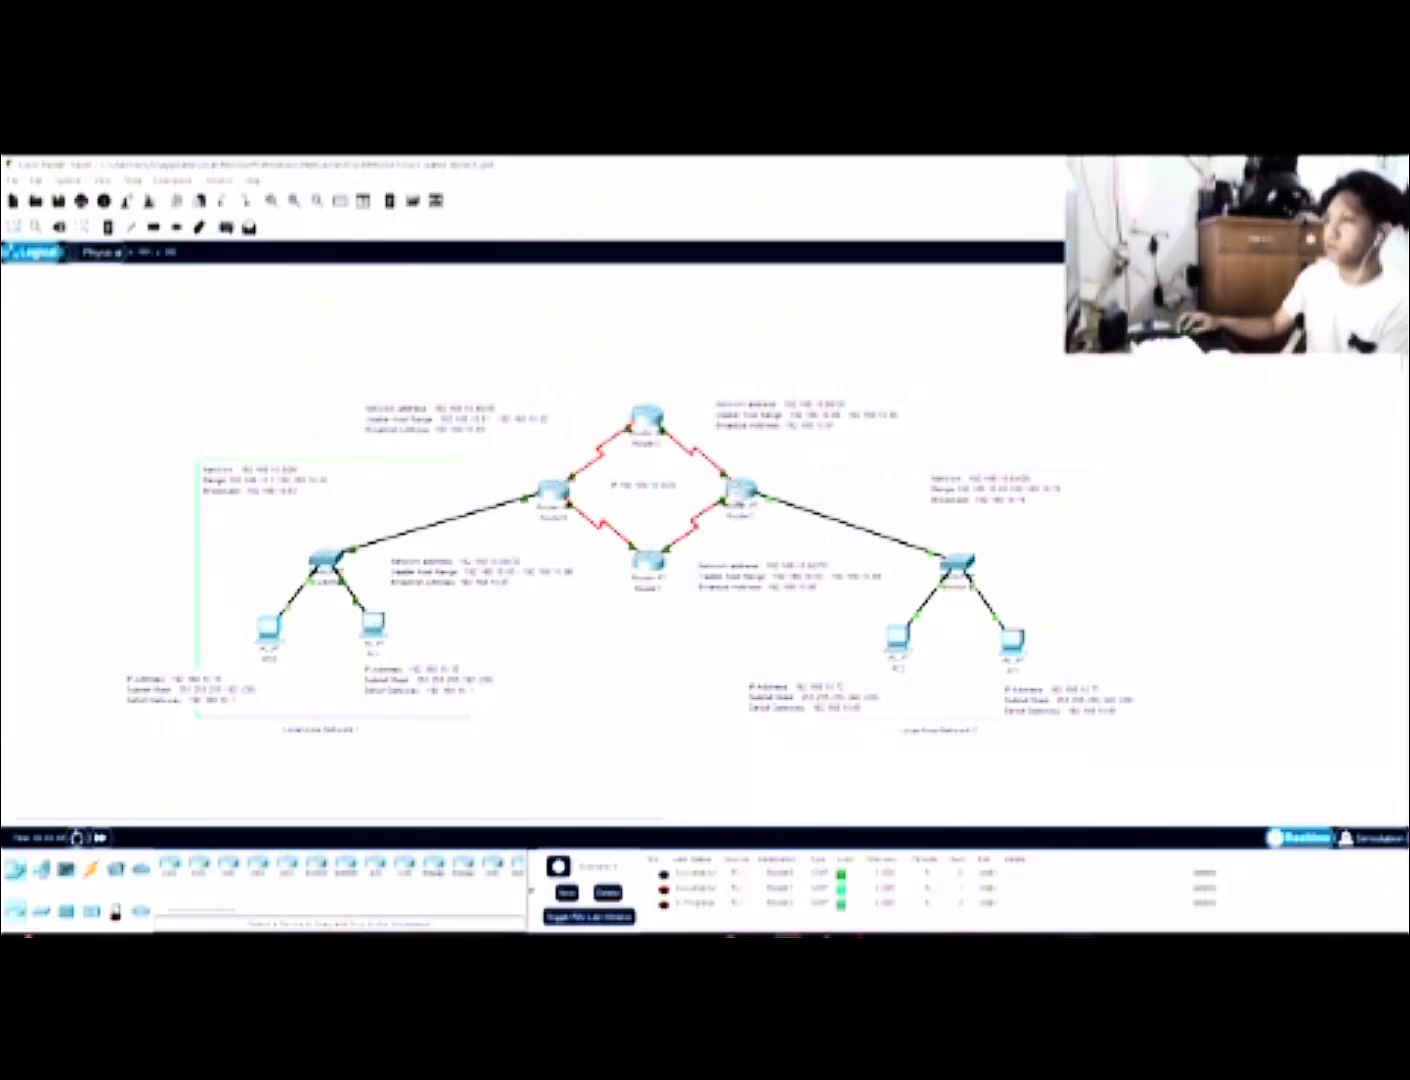
Send a test packet from the left LAN's second PC to the top router and clear the packet list
click(231, 231)
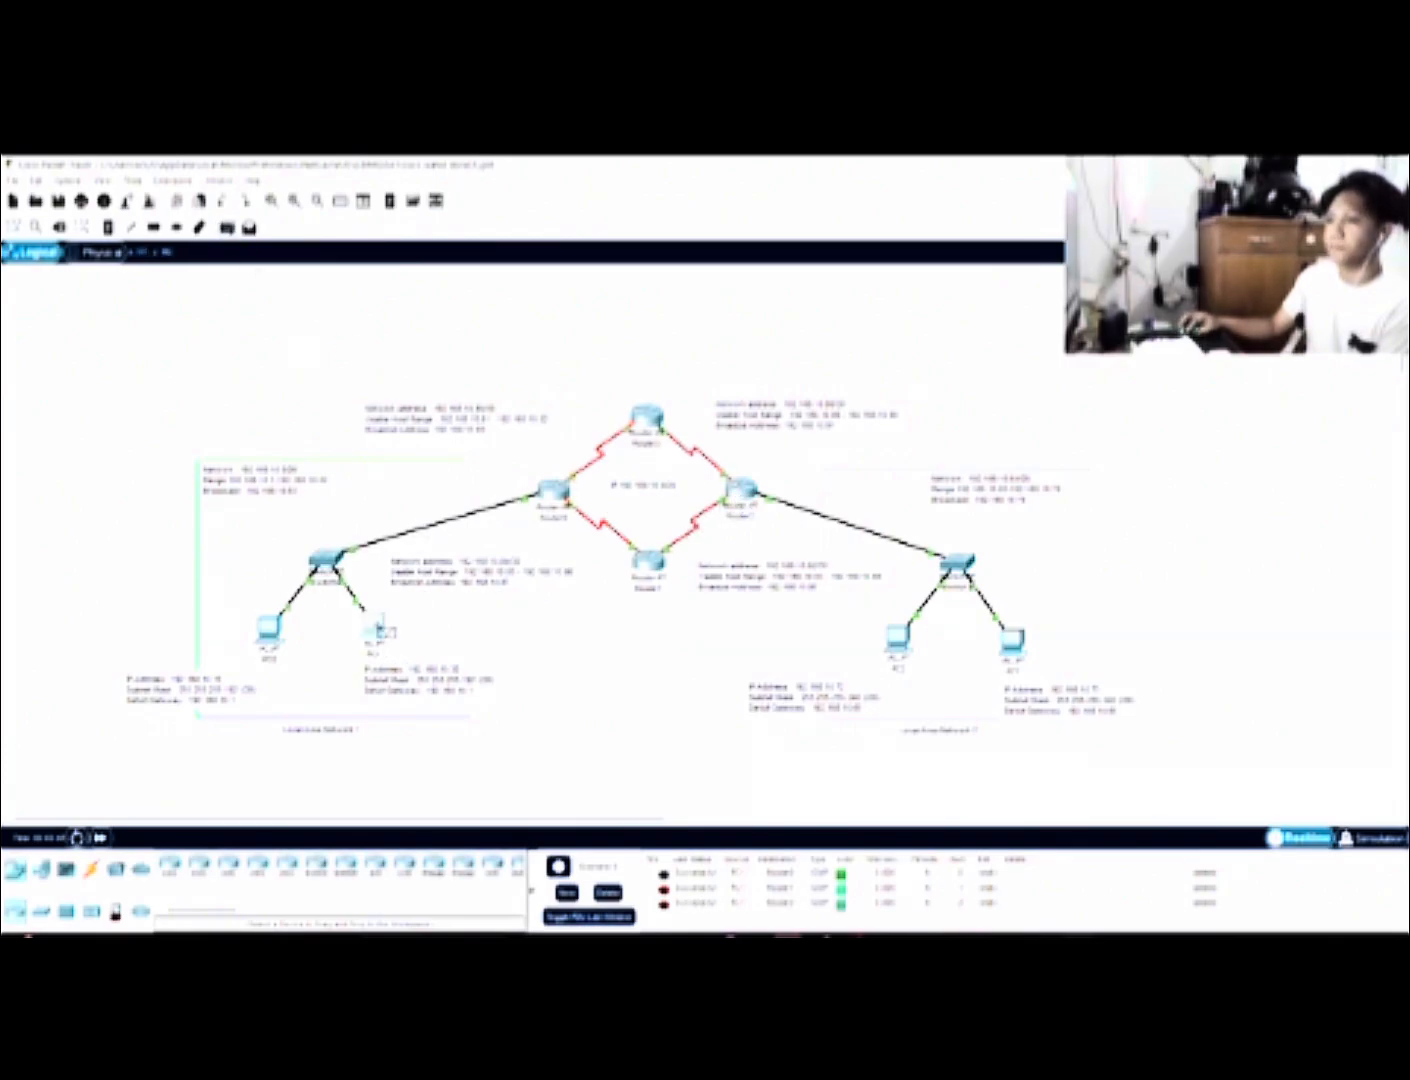
click(379, 627)
click(648, 428)
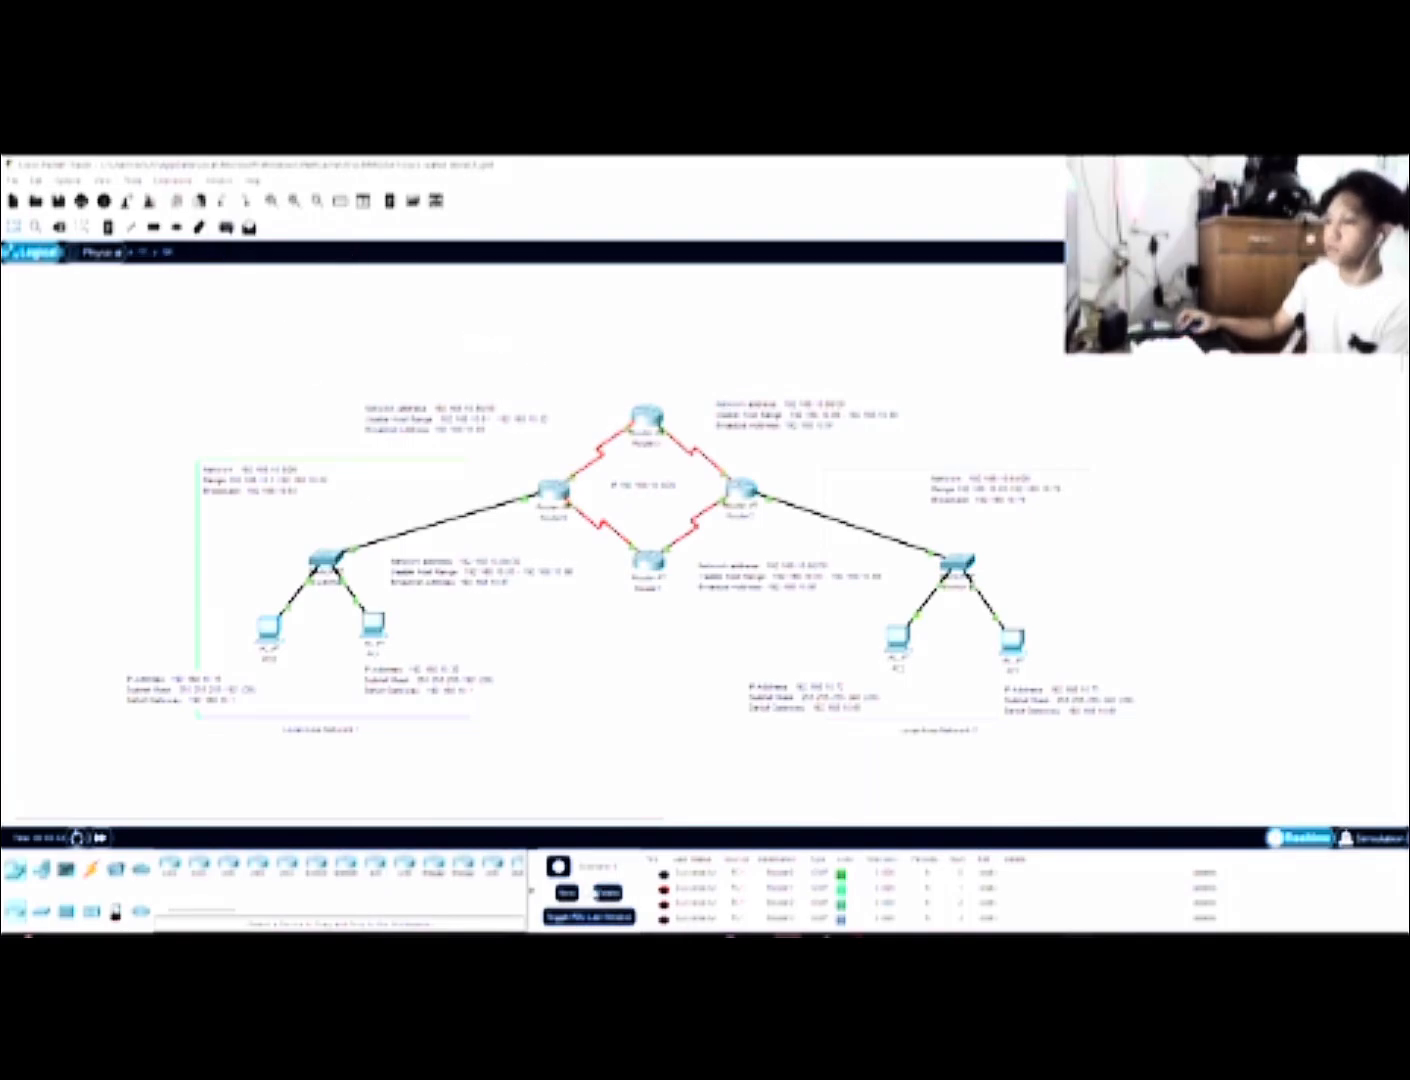
click(607, 893)
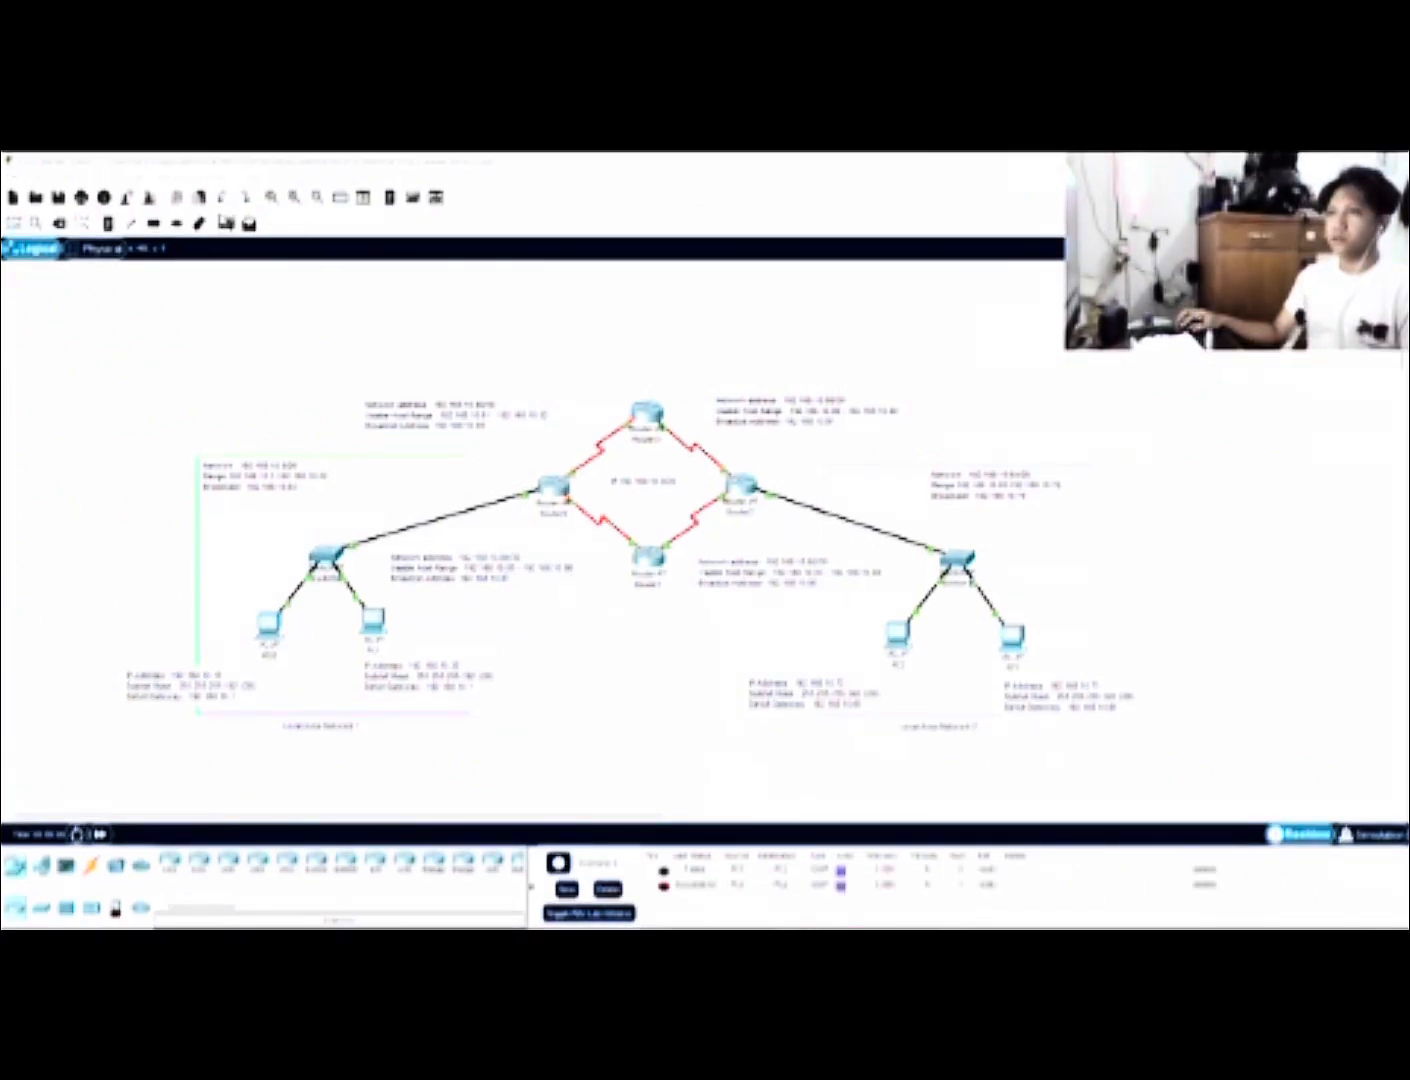
Send a test packet from the left LAN's first PC to the right LAN's first PC and clear the packet list
click(285, 232)
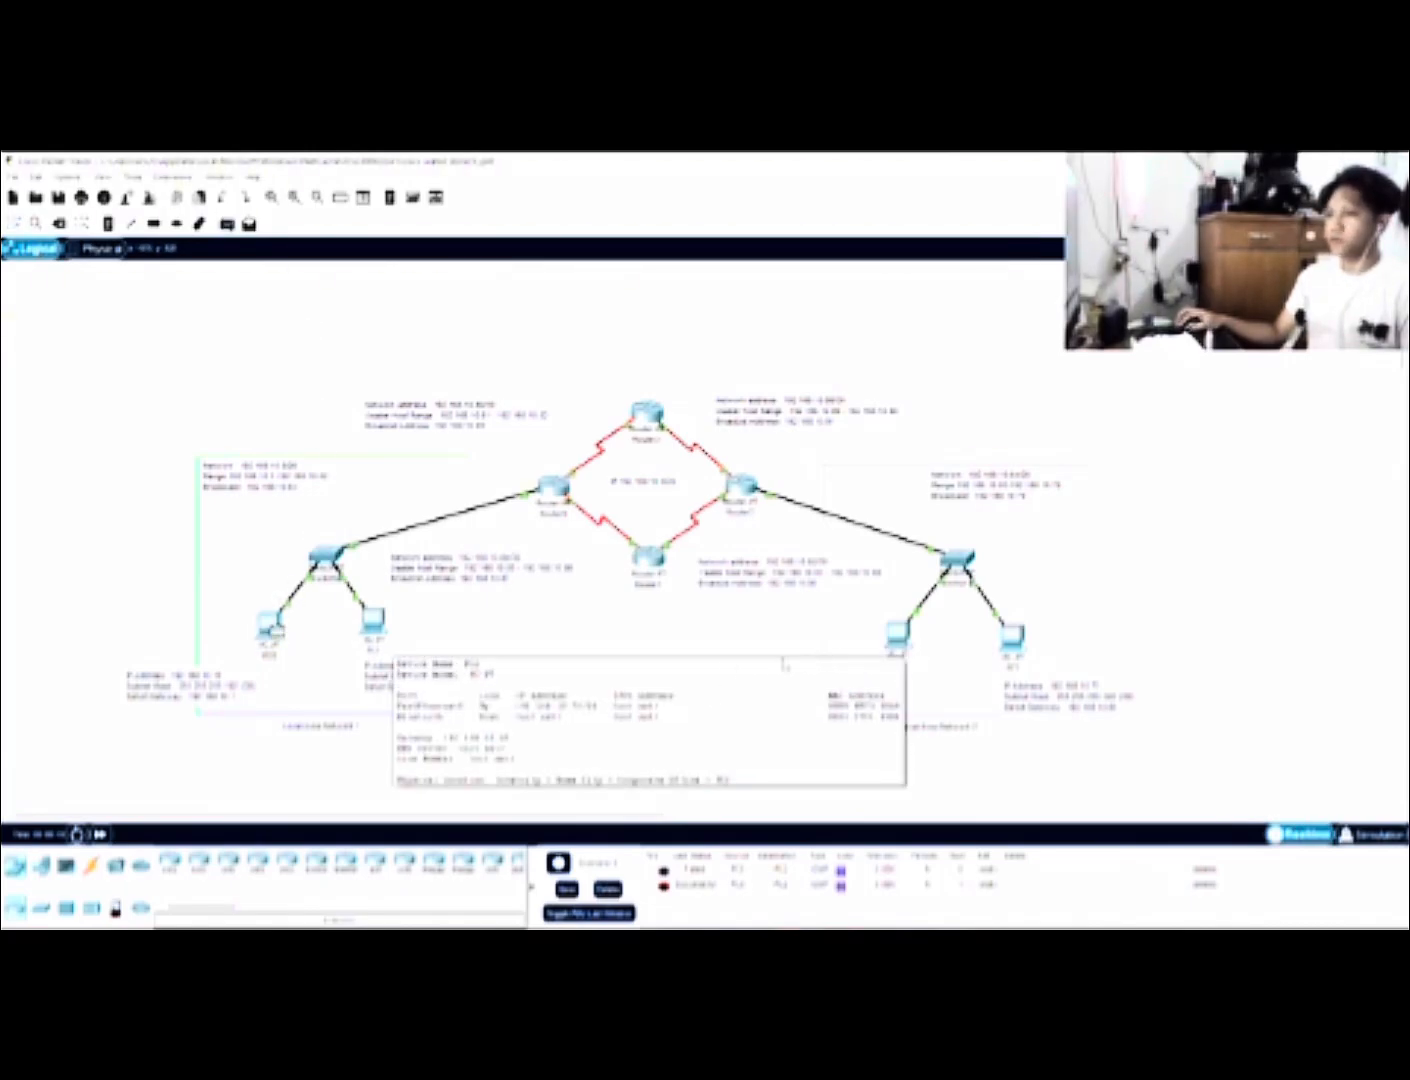
click(900, 637)
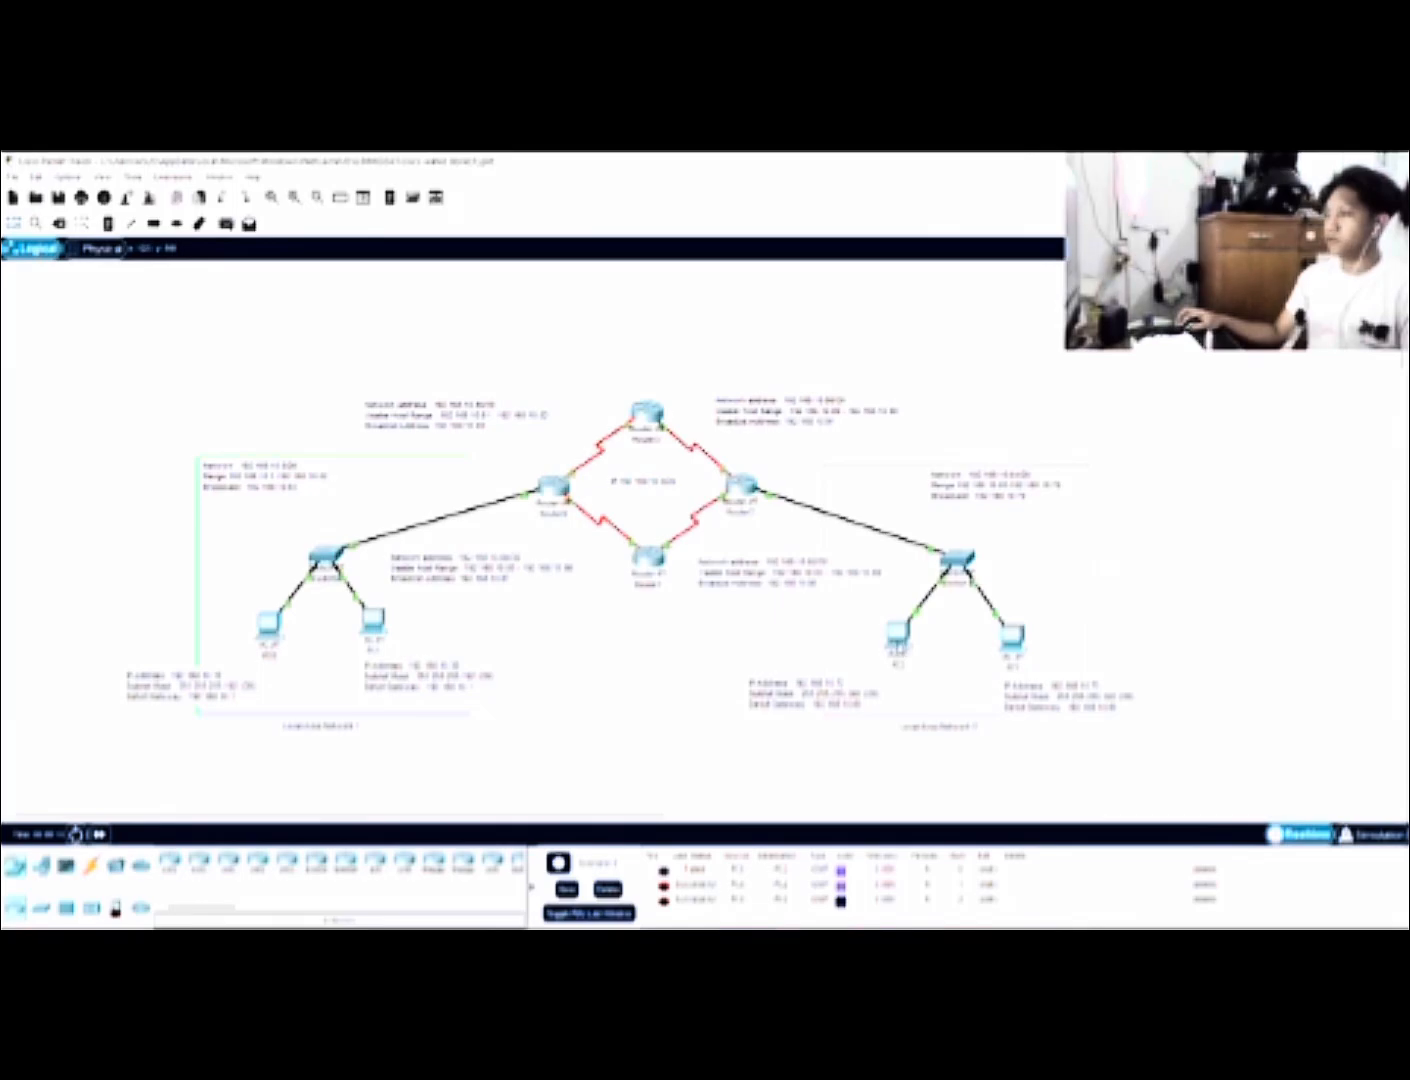
click(607, 889)
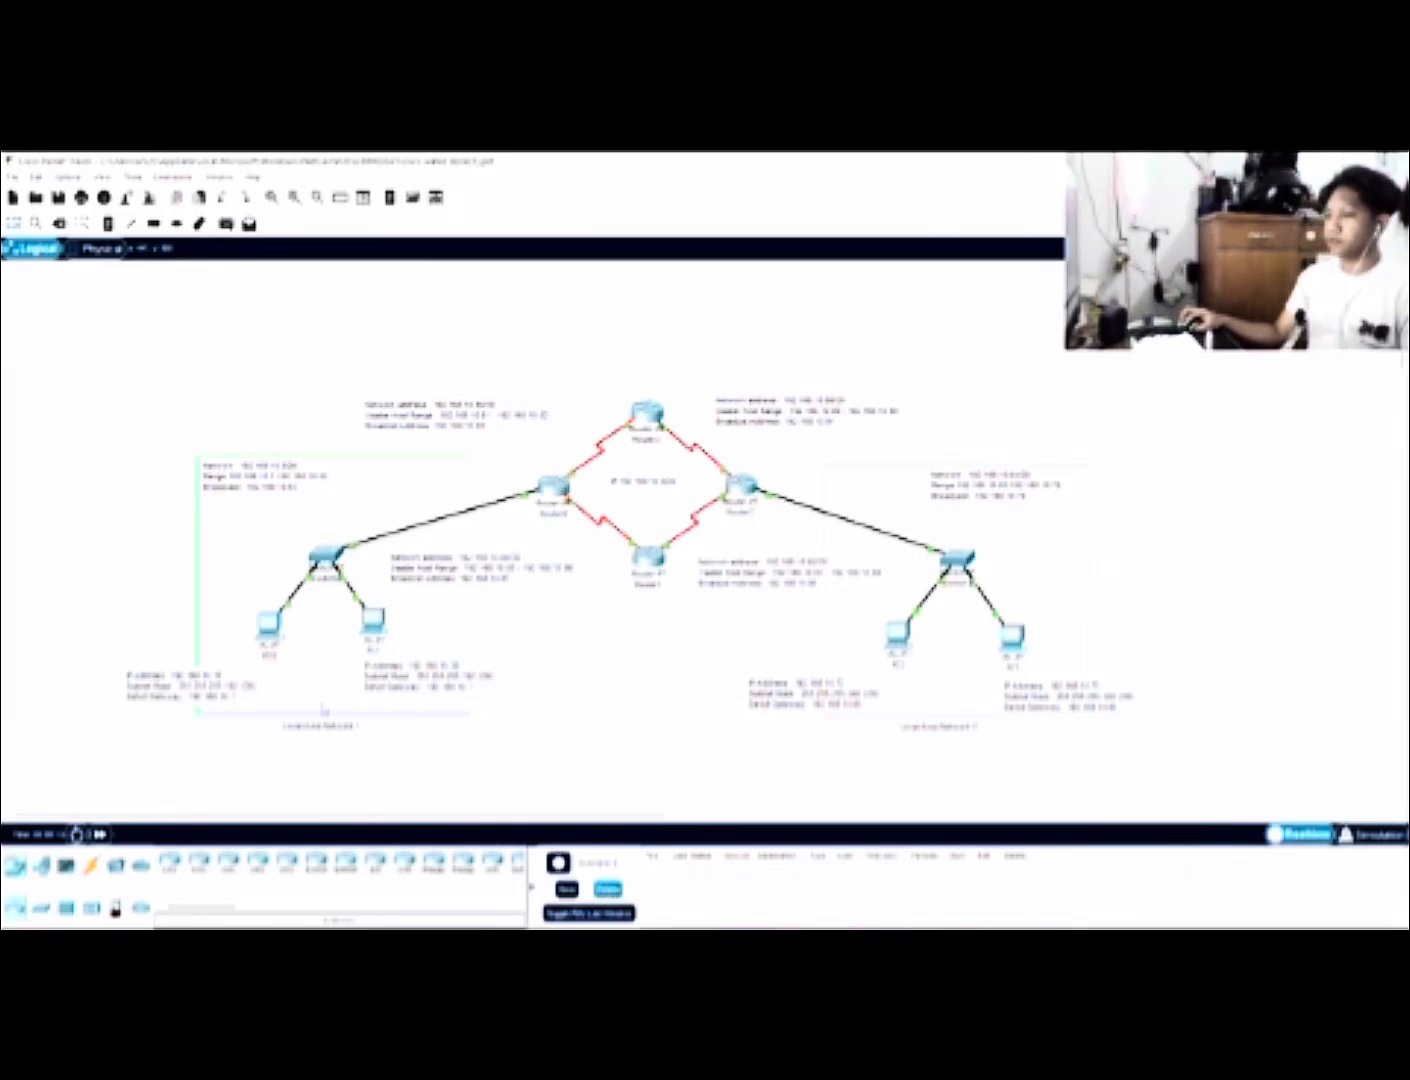
Send a test packet from each of the left LAN's two PCs to the right LAN's first PC
click(267, 628)
click(988, 319)
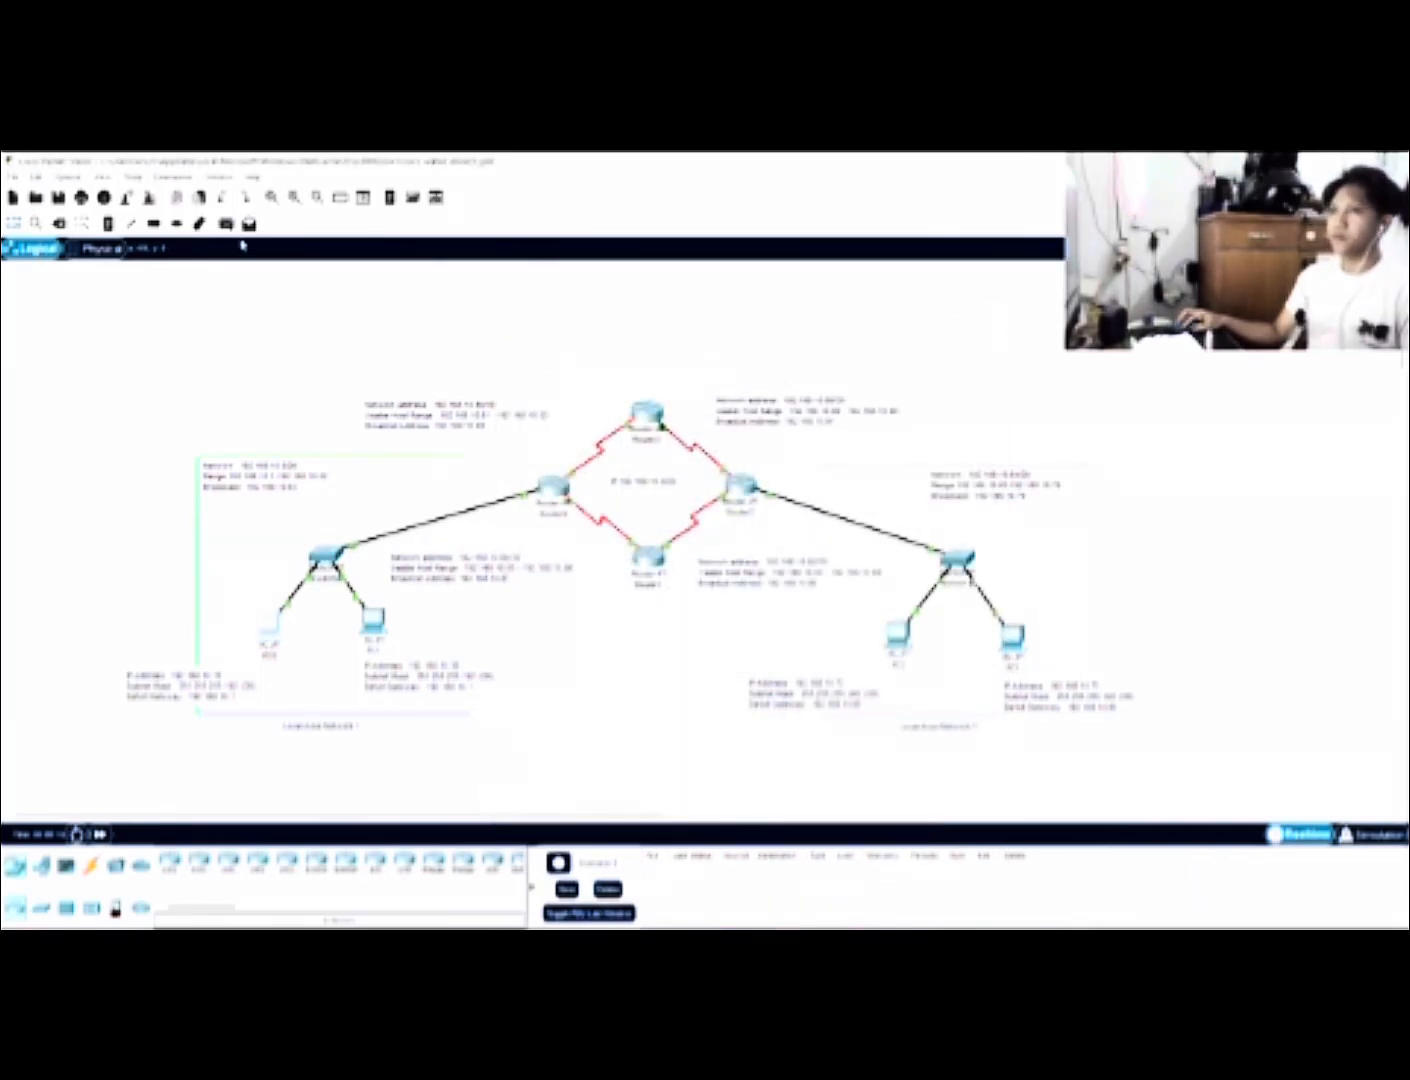
click(227, 223)
click(268, 628)
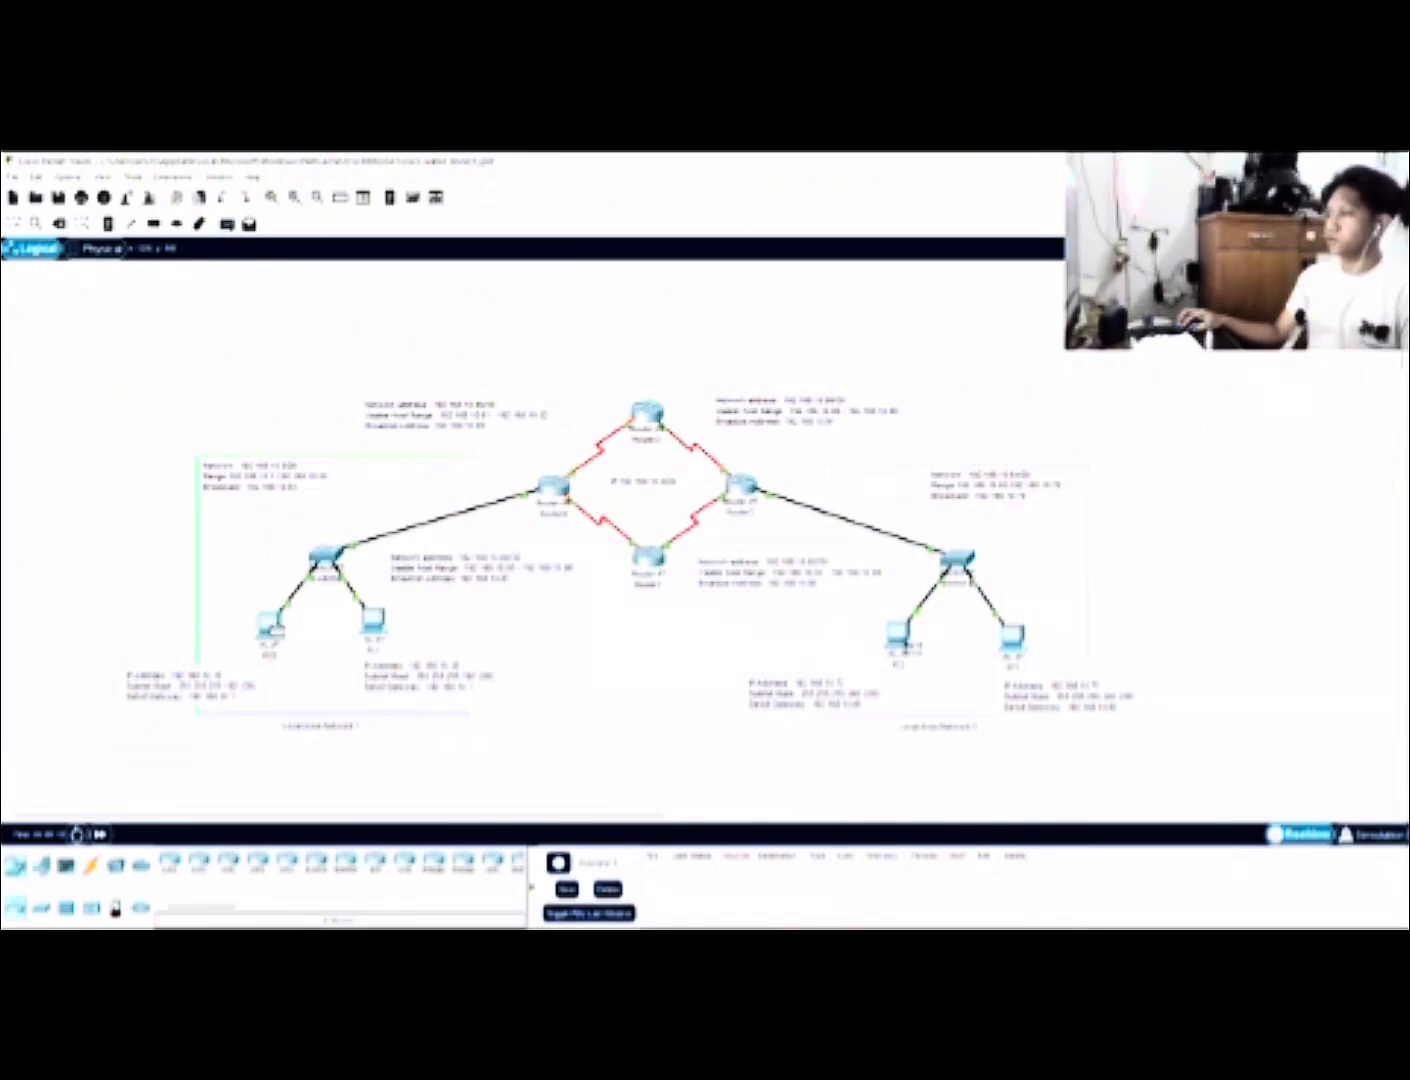
click(900, 634)
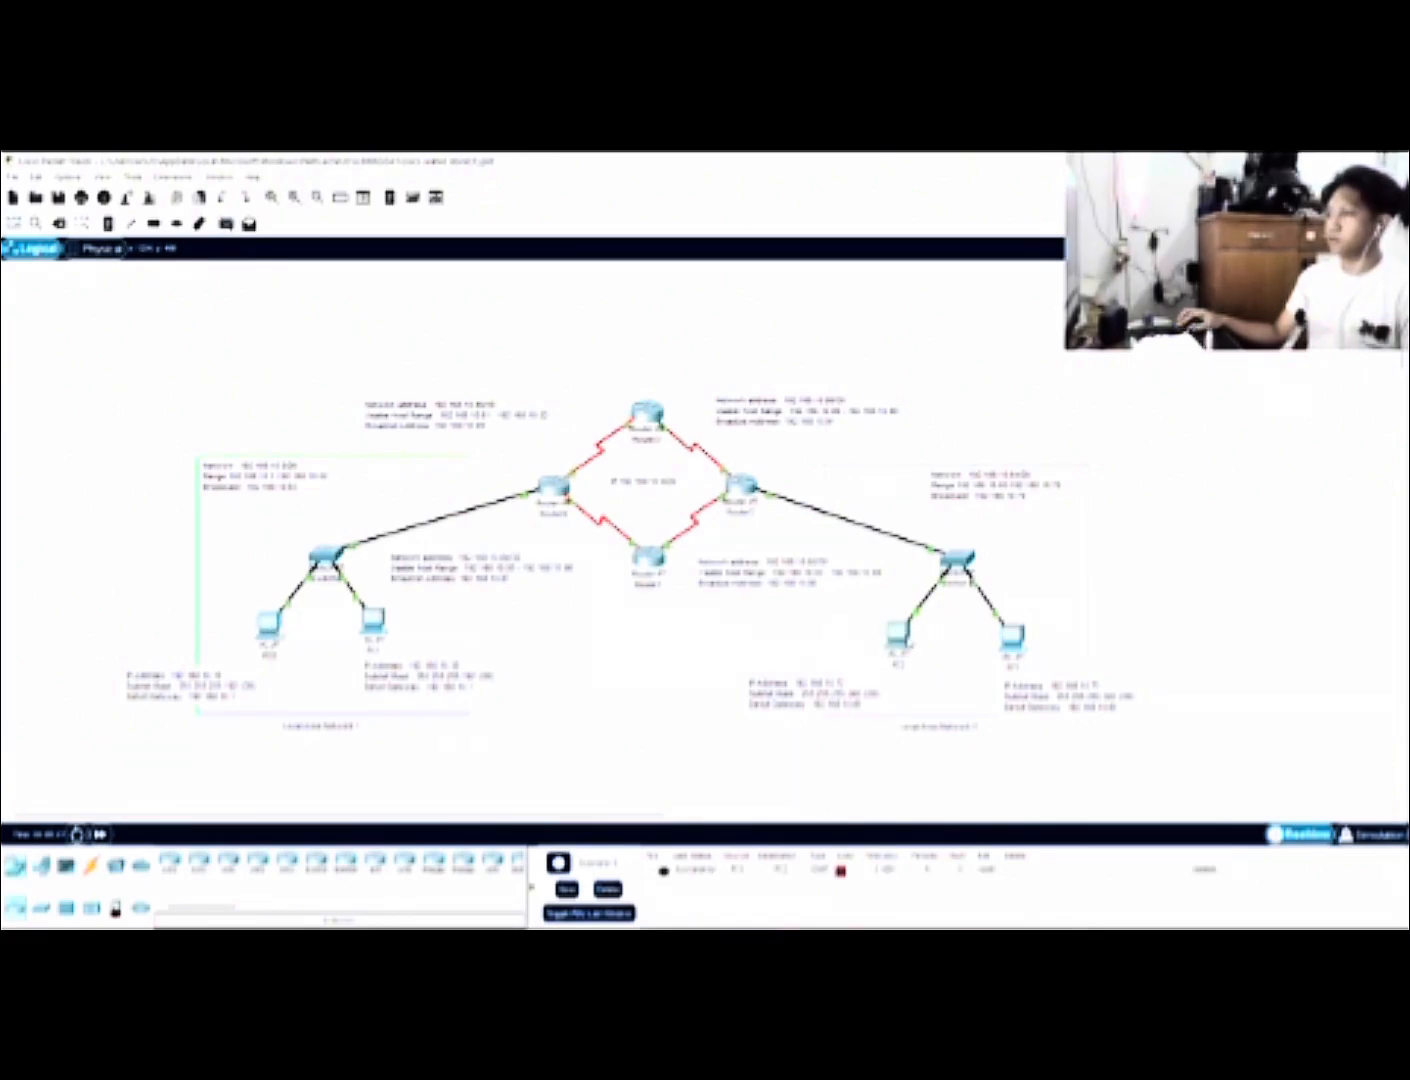
click(227, 224)
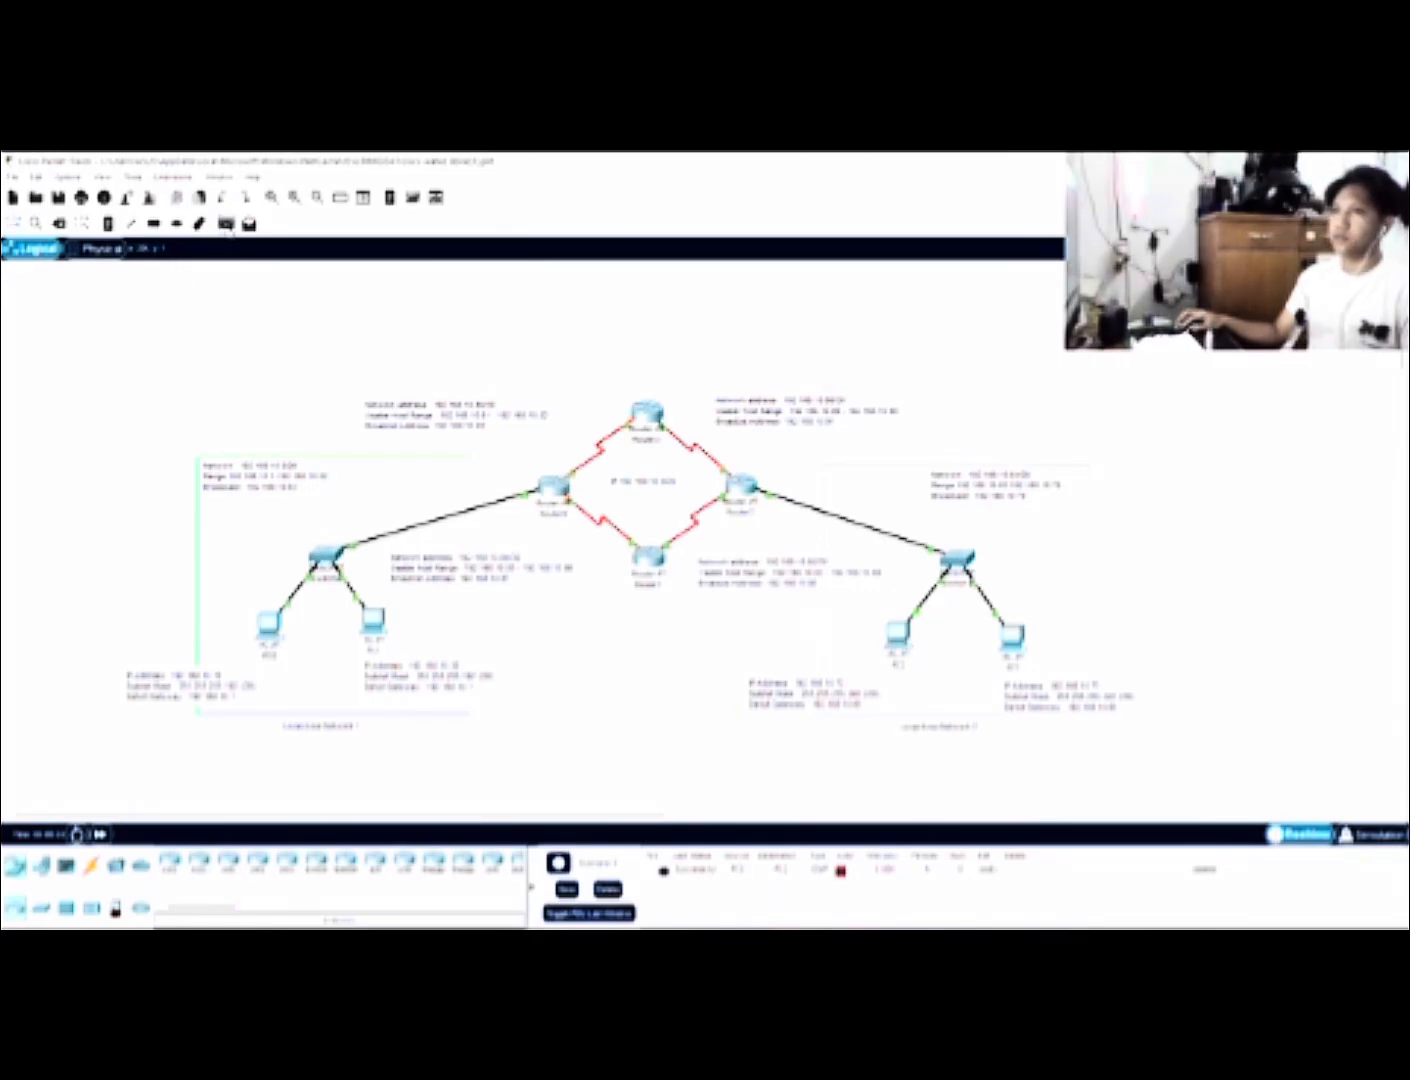
click(373, 623)
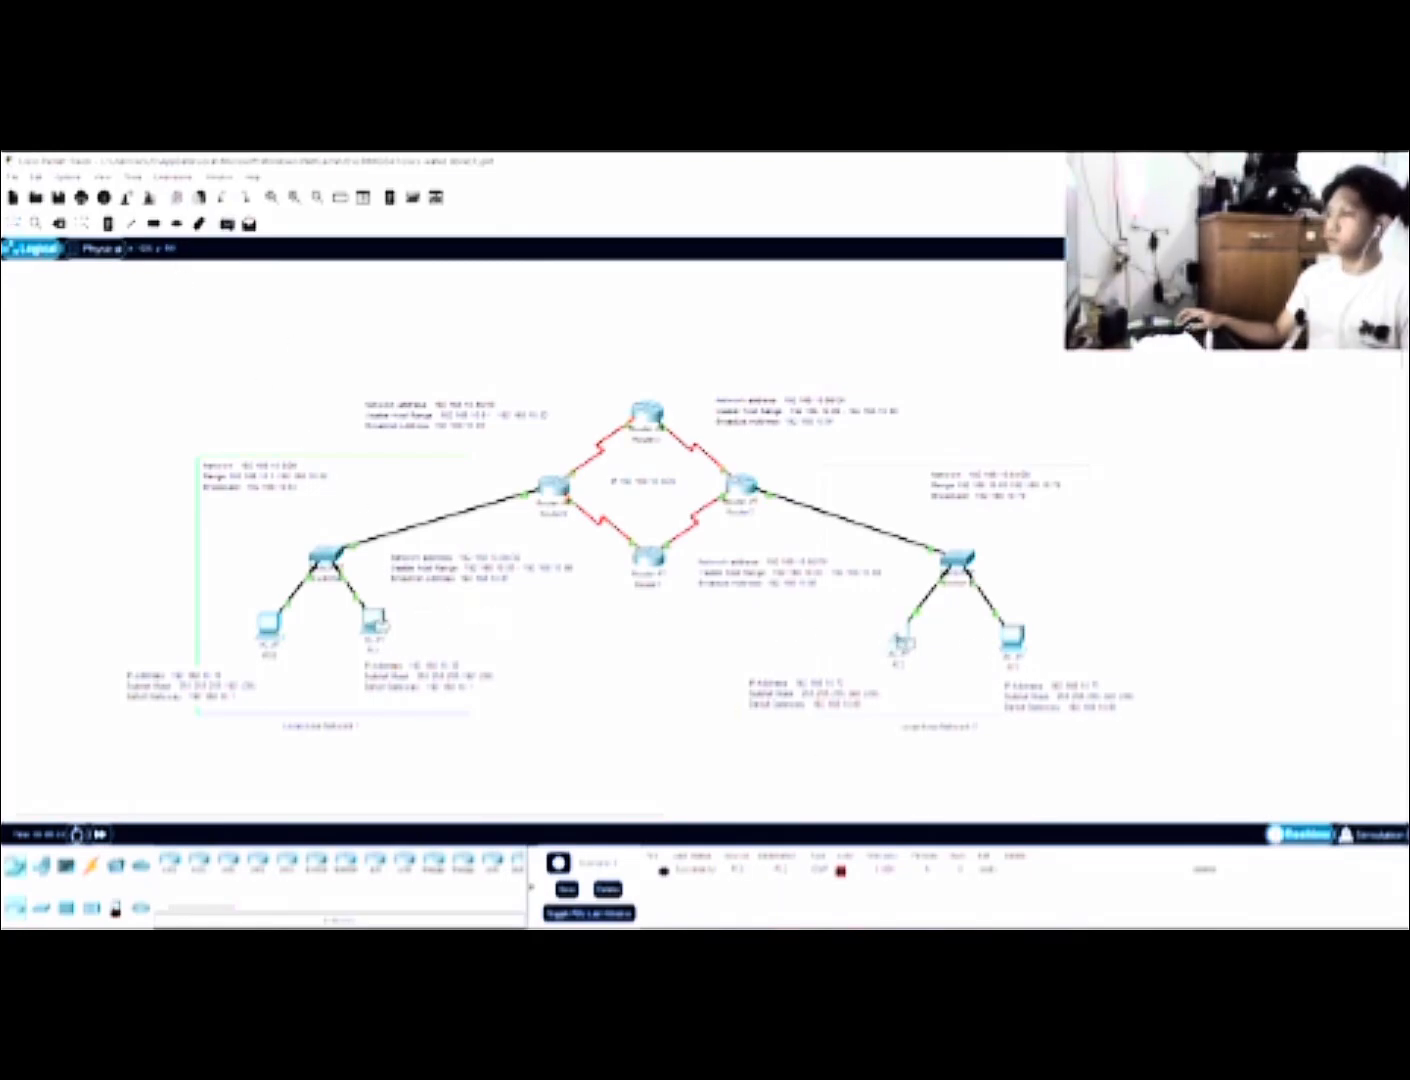
click(898, 632)
Send test packets from the left LAN's PCs to the right LAN's second PC and clear the packet list
click(227, 224)
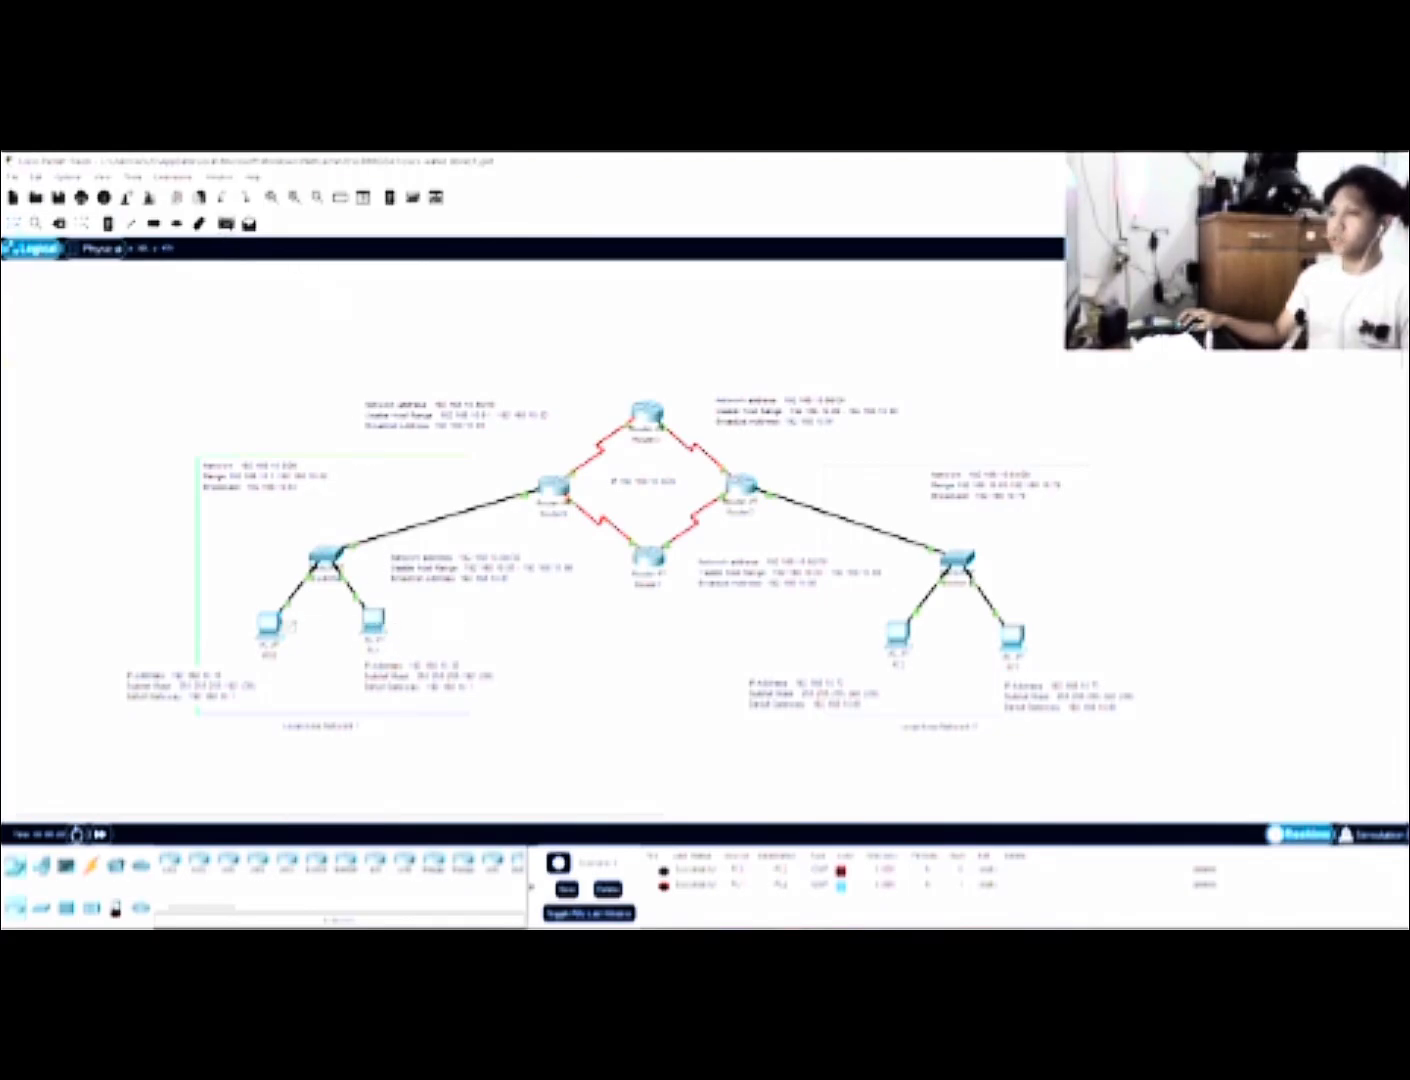
click(1012, 635)
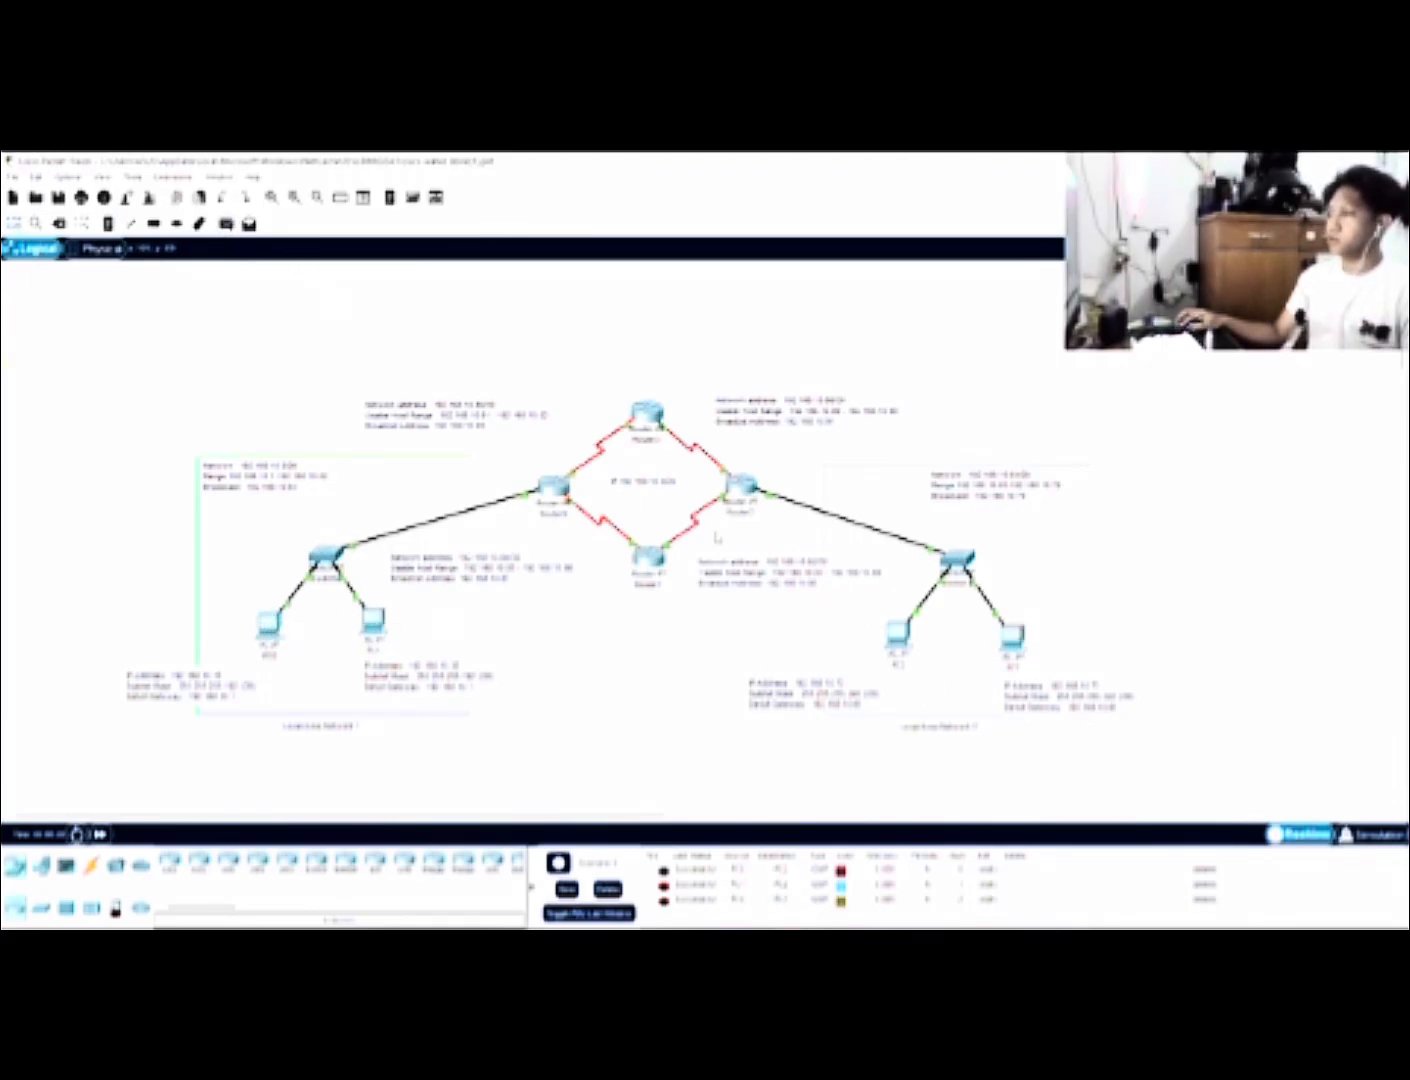
click(228, 230)
click(270, 629)
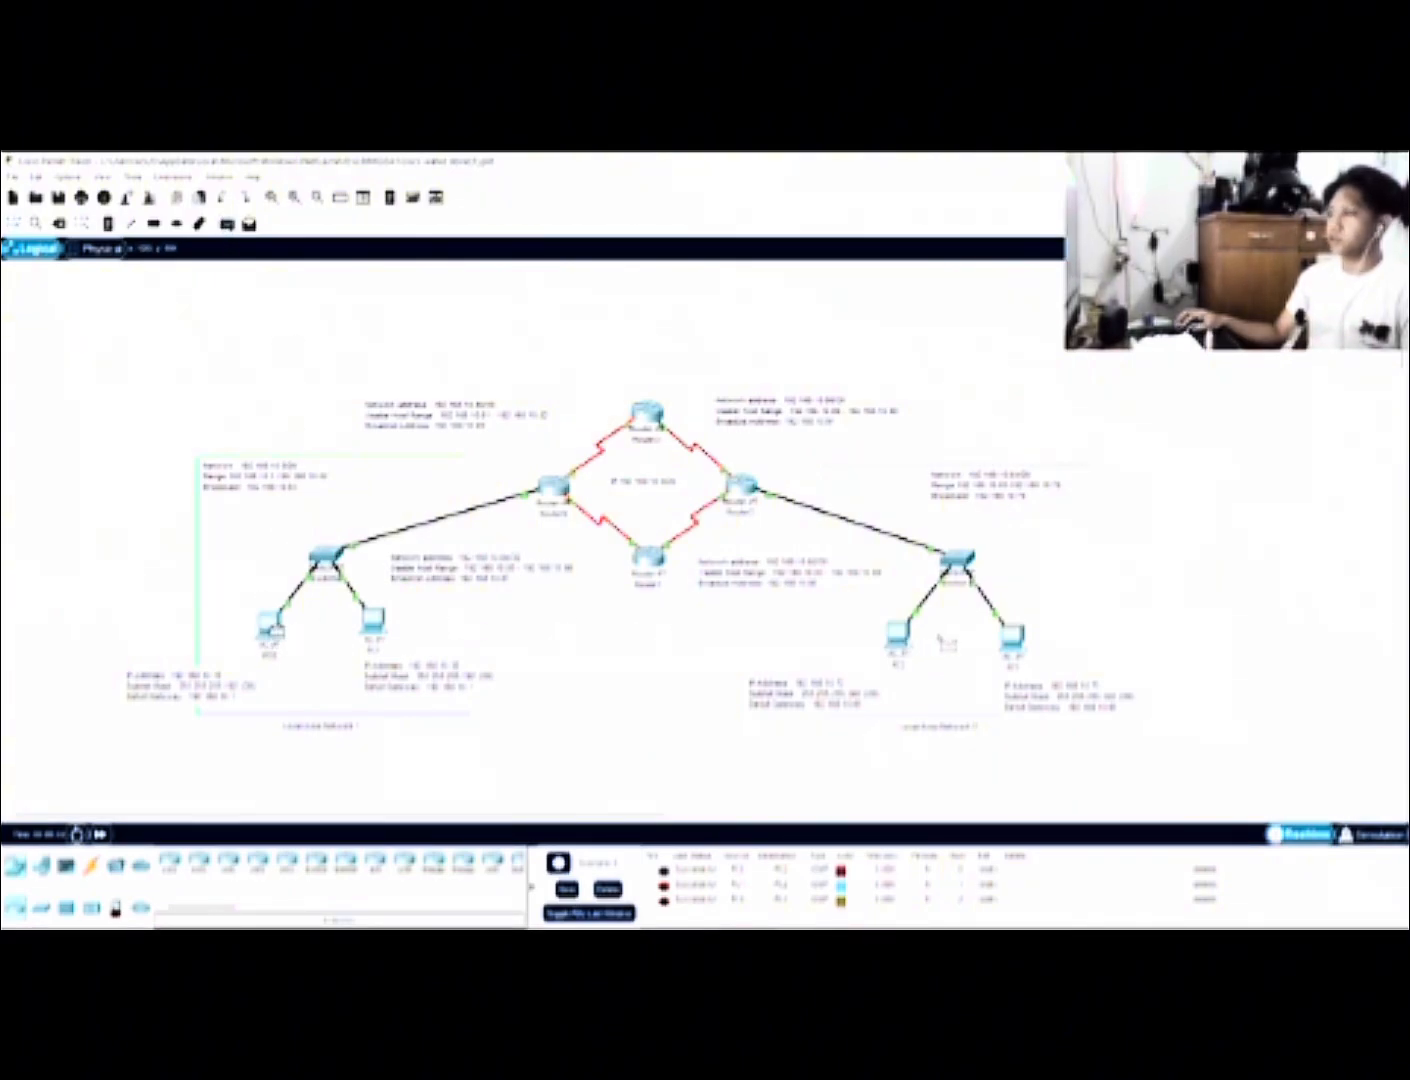
click(1013, 636)
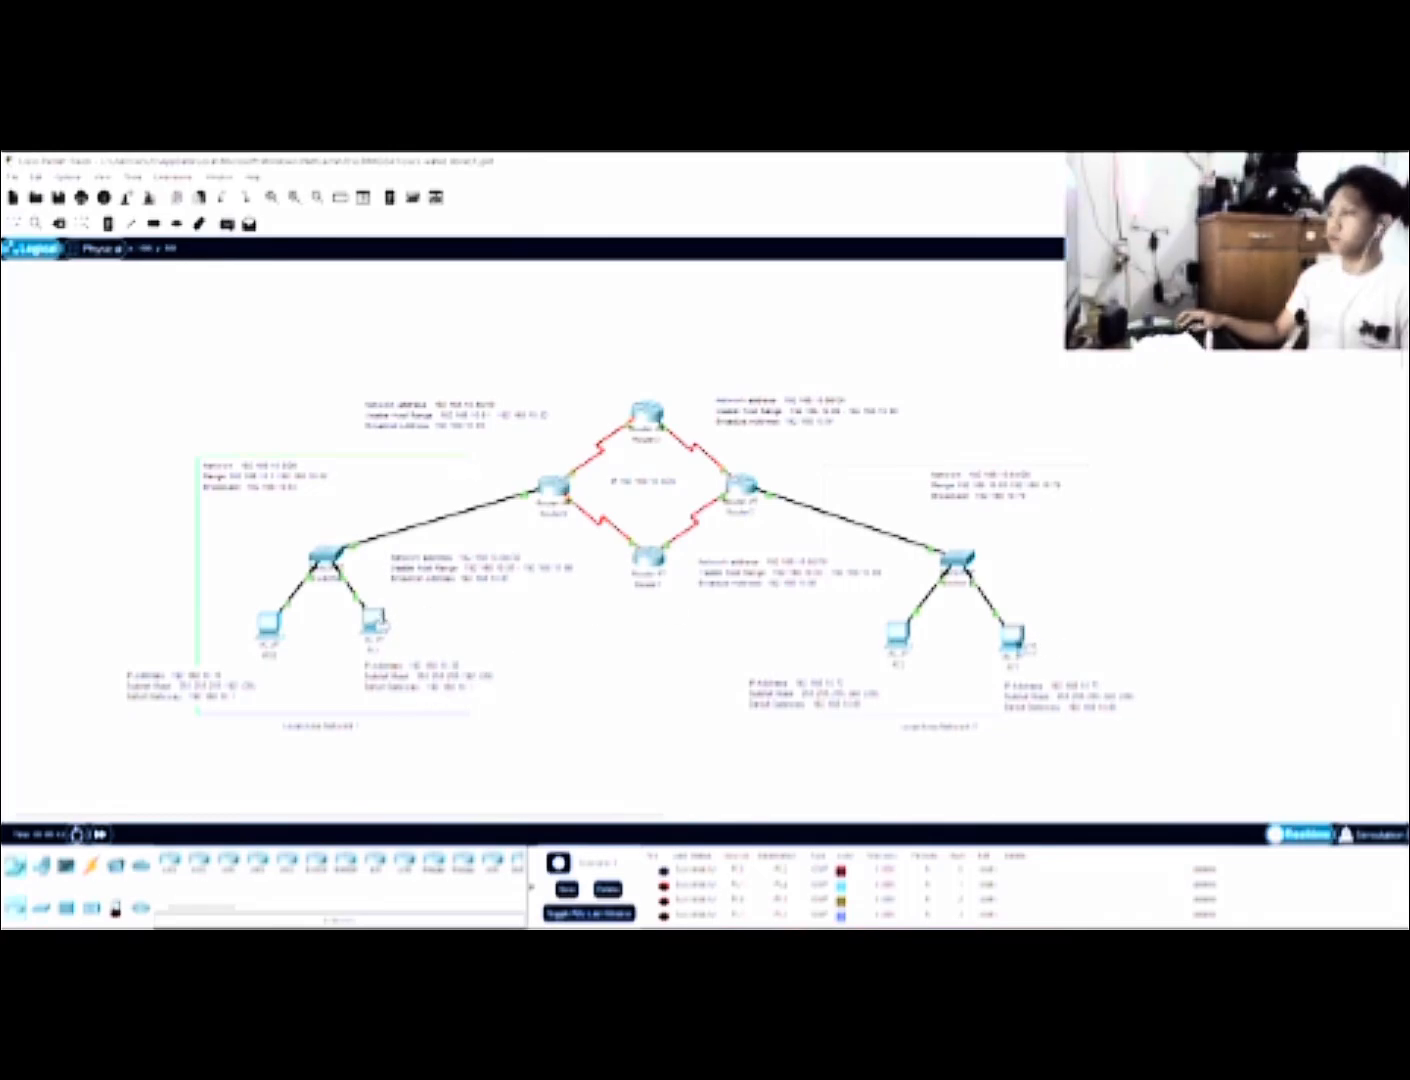
scroll(736, 913, down, 1)
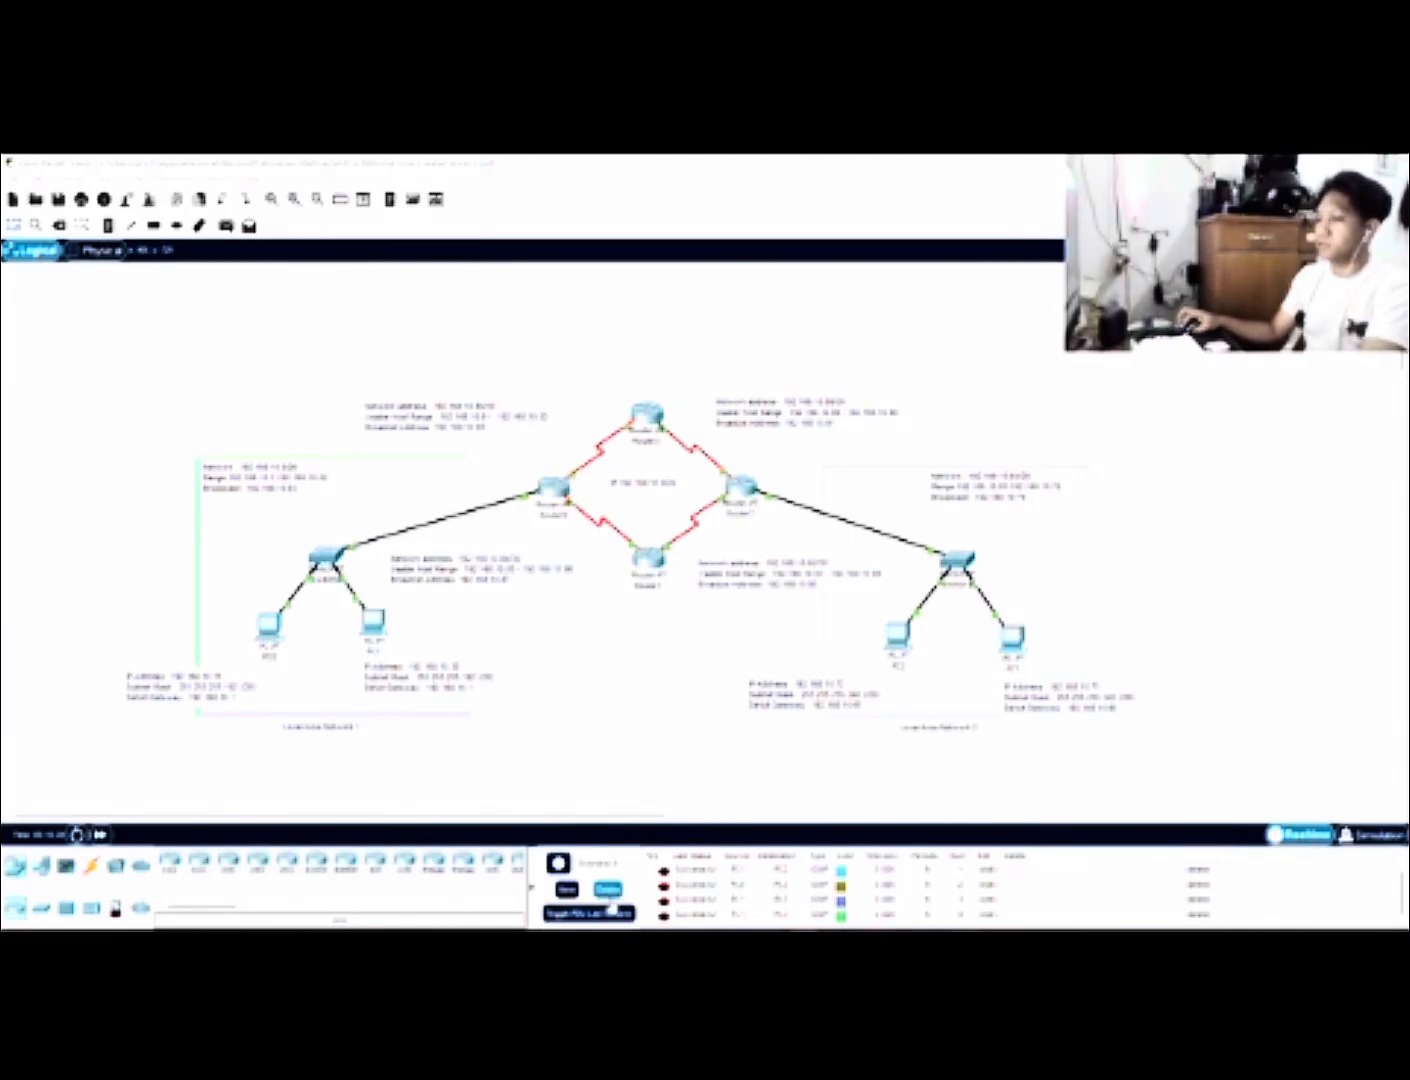
click(607, 889)
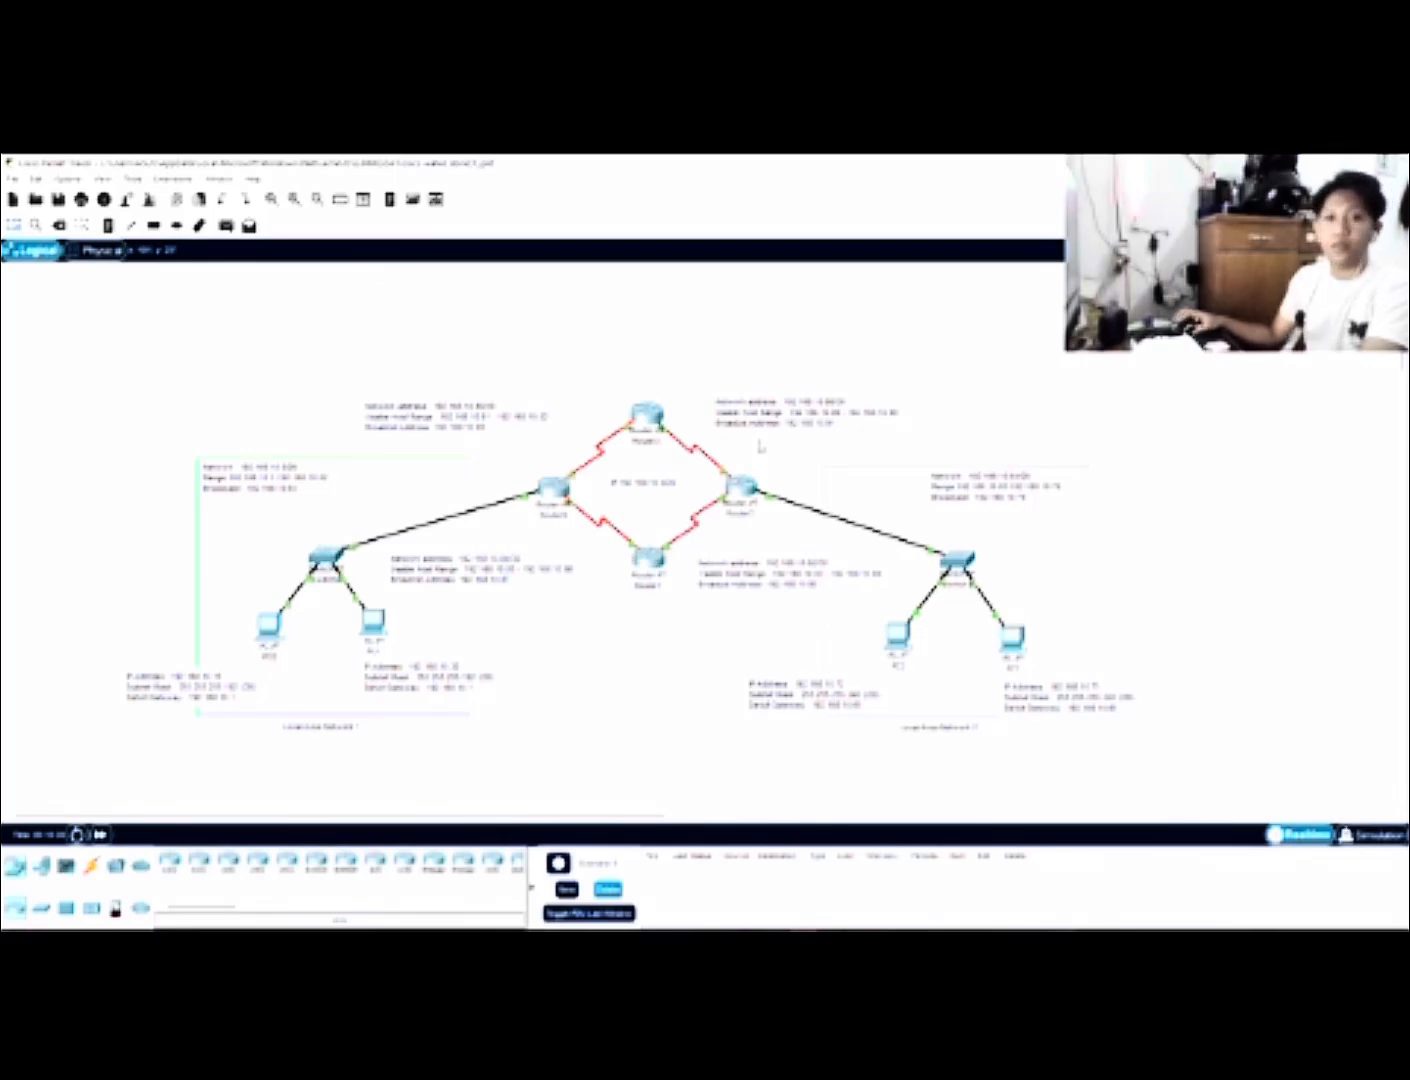